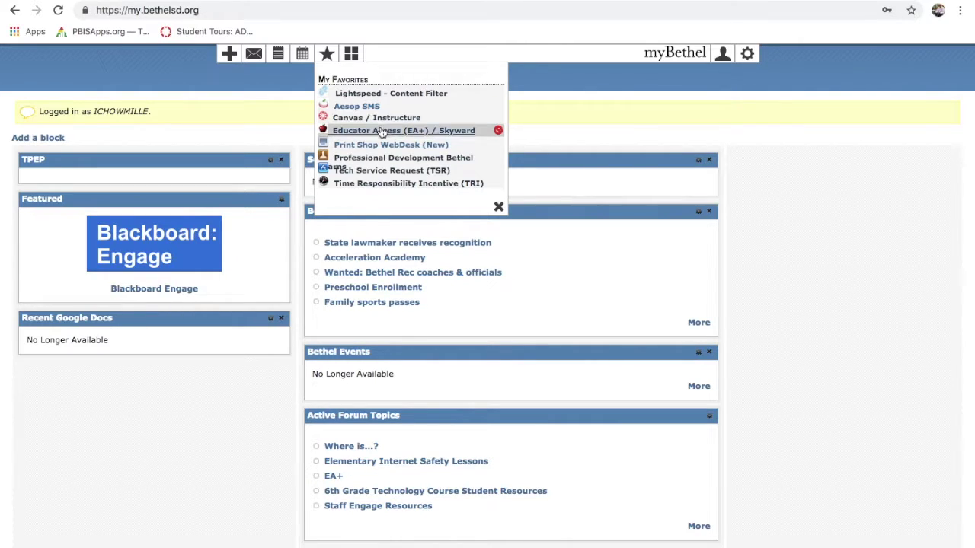
Sign in to Skyward from the favourite links with the teacher's username and password
click(381, 131)
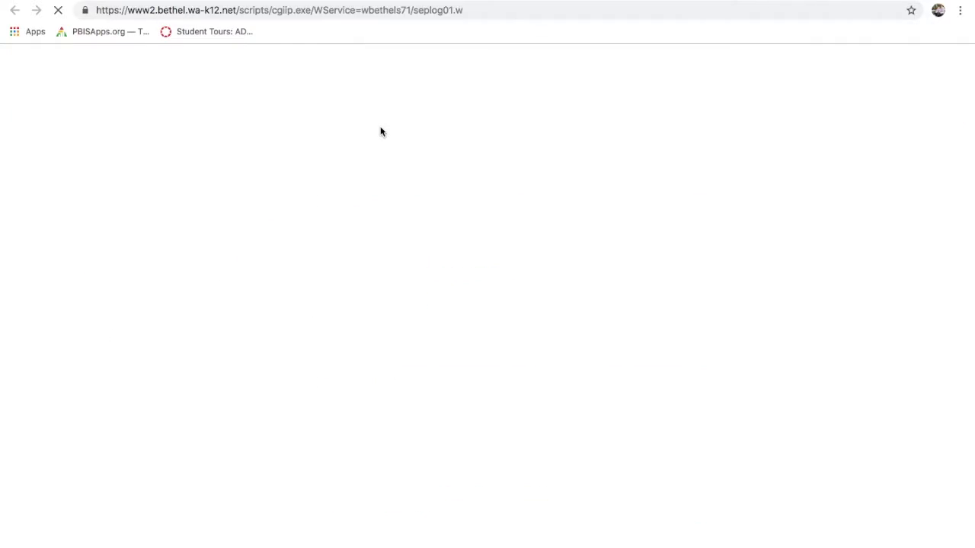
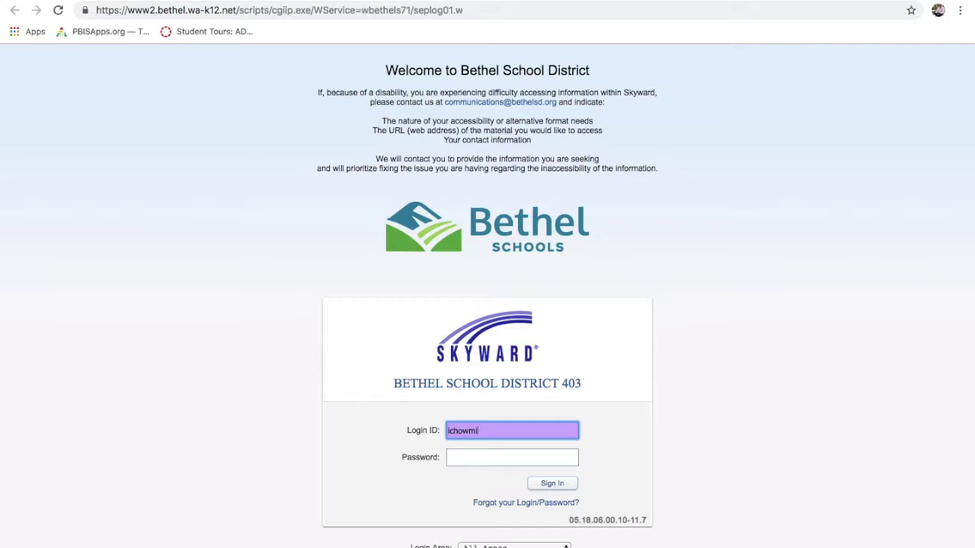
key(Tab)
text(*******)
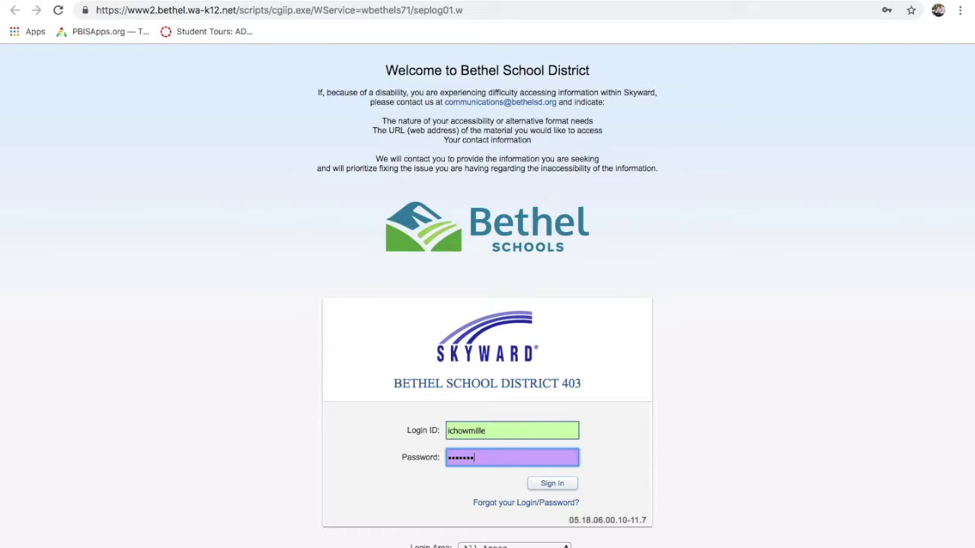
key(Return)
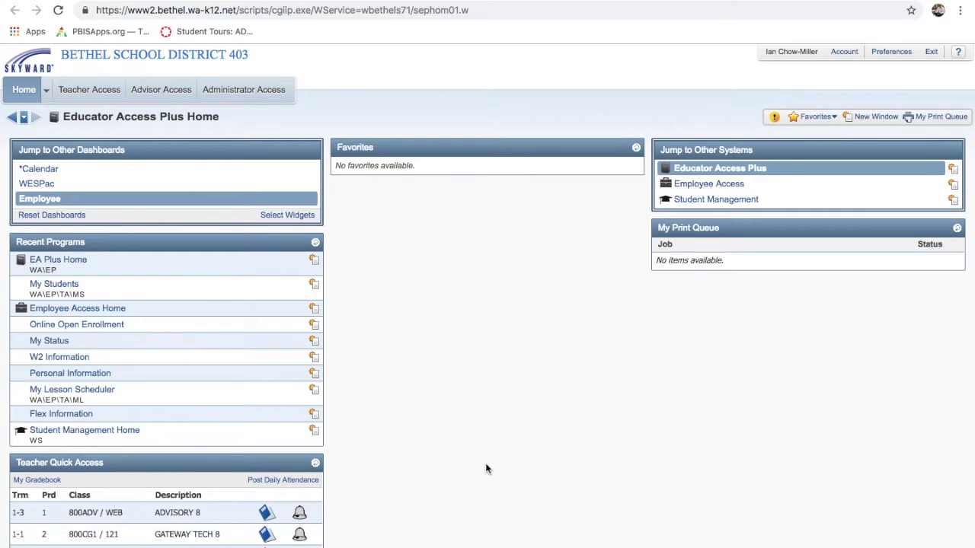
Go to Teacher Access > My Gradebook and open the period 2 Gateway to Technology 8 gradebook
scroll(486, 469, down, 3)
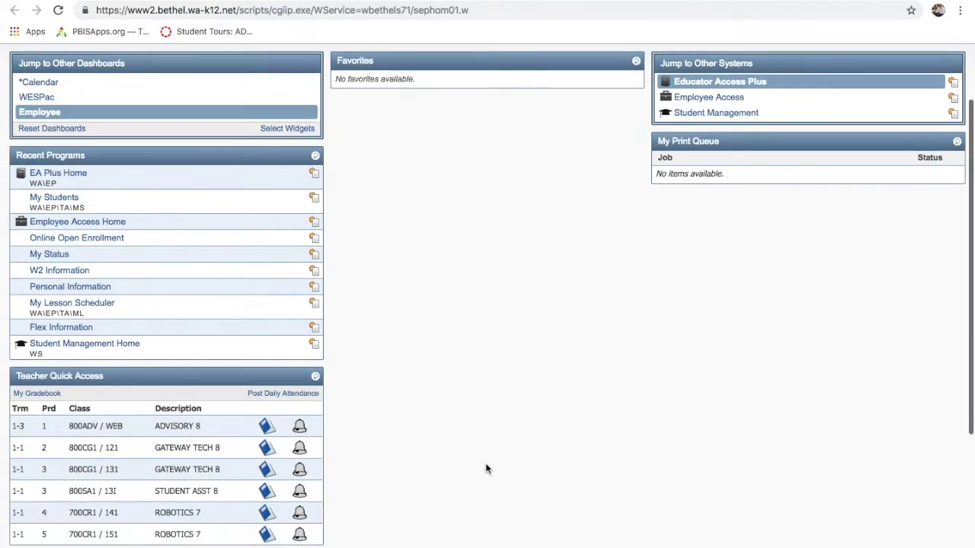
scroll(486, 469, up, 2)
scroll(391, 396, up, 2)
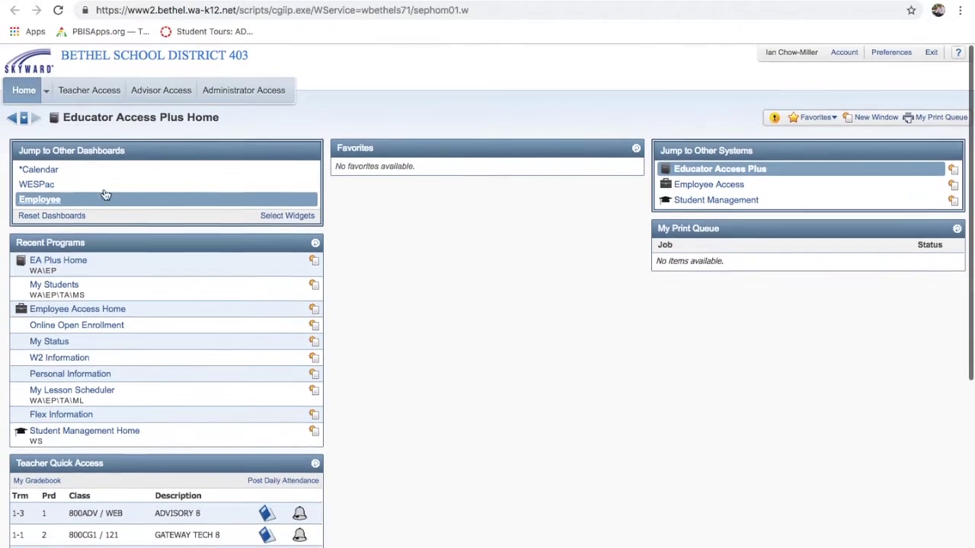
click(84, 90)
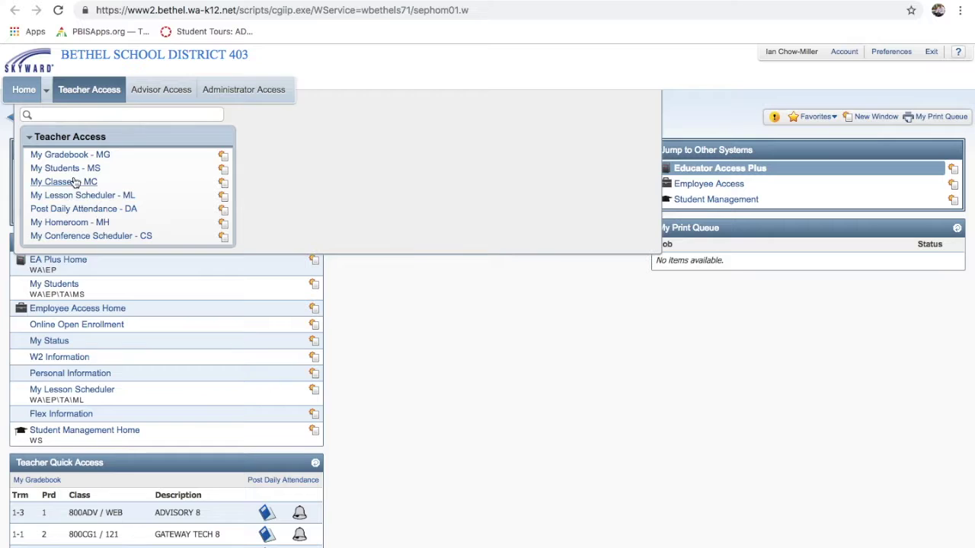
click(64, 155)
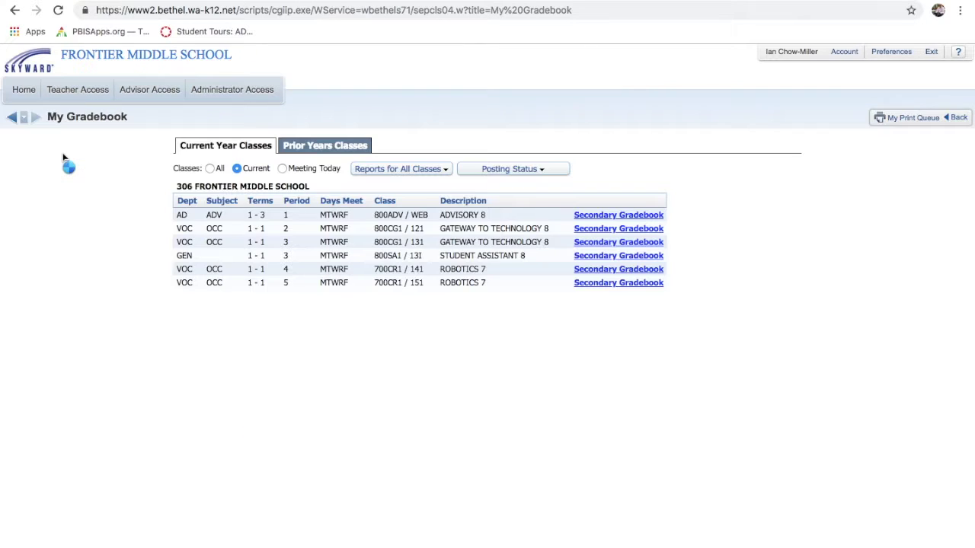
click(589, 228)
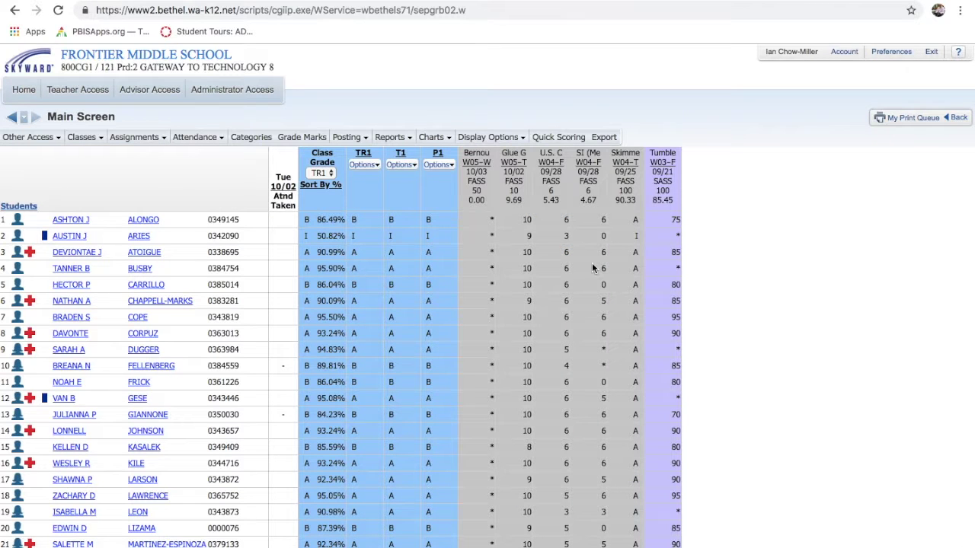
In Categories, save FORMATIVE ASSESSMENT and SUMMATIVE ASSESSMENT as the class's grading categories
click(492, 137)
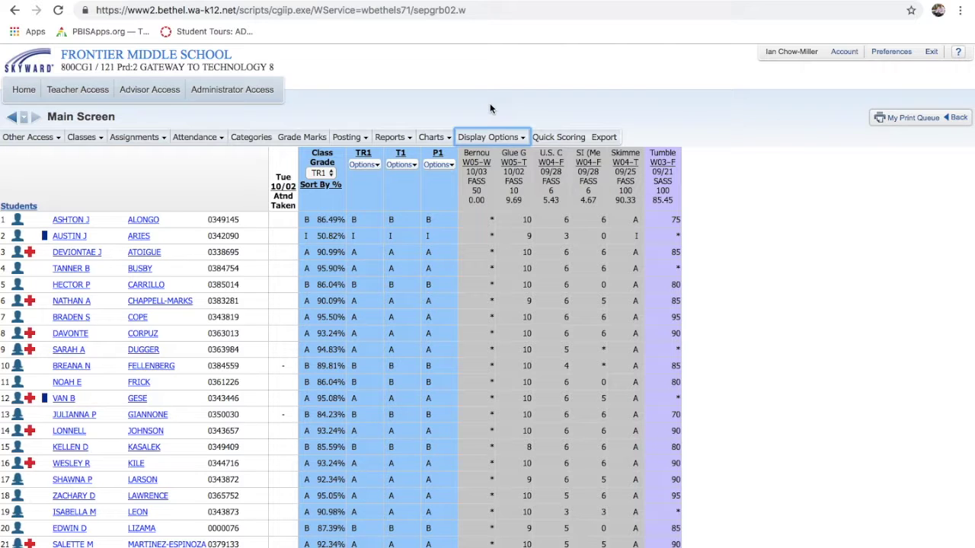
click(243, 137)
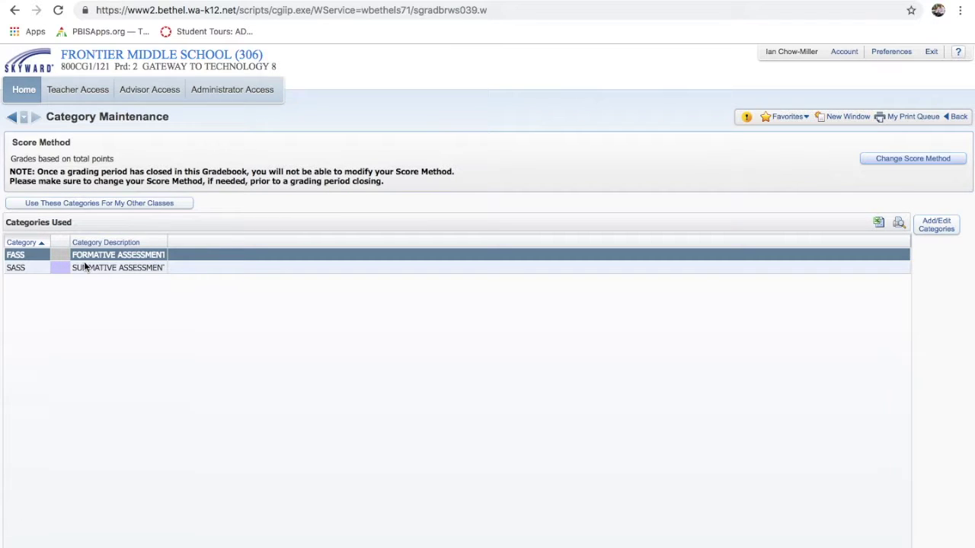
drag(167, 241, 194, 241)
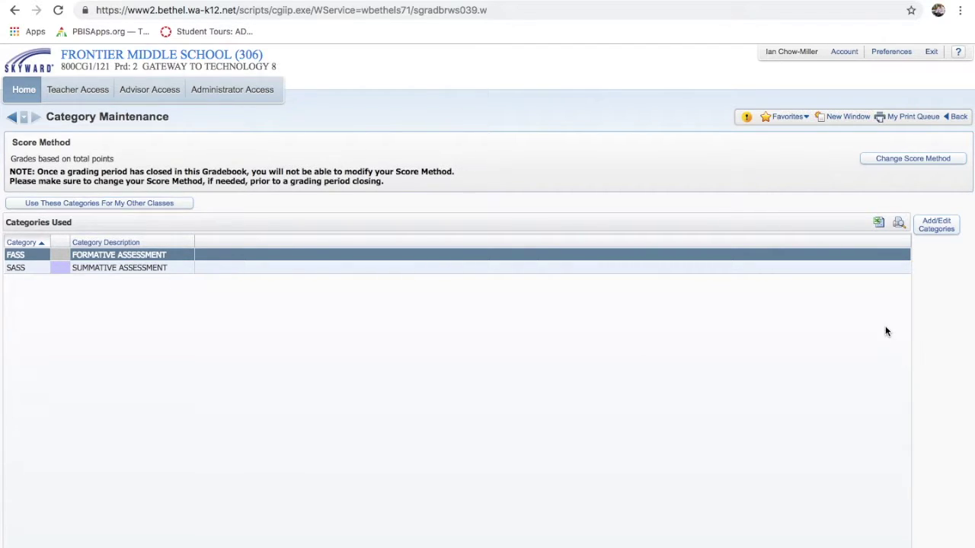
click(941, 228)
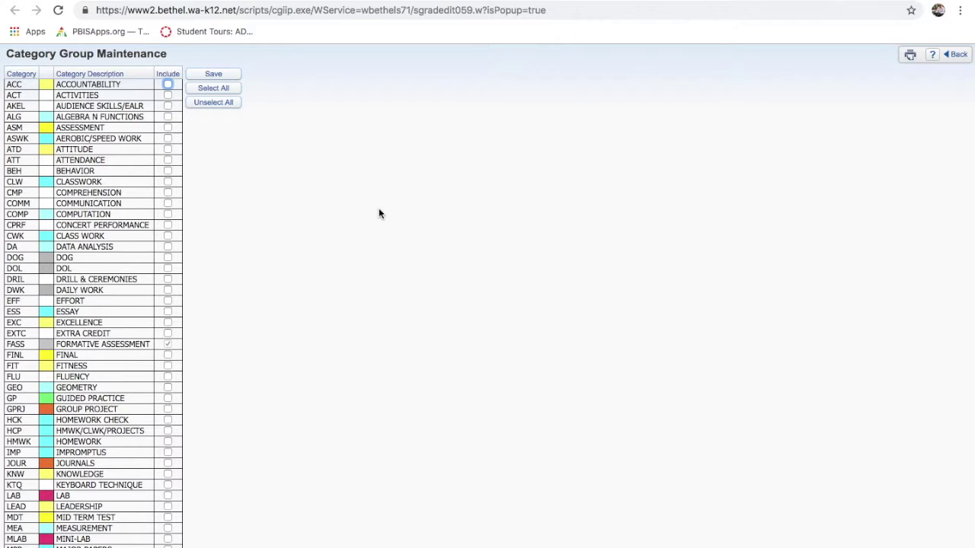
scroll(96, 303, down, 6)
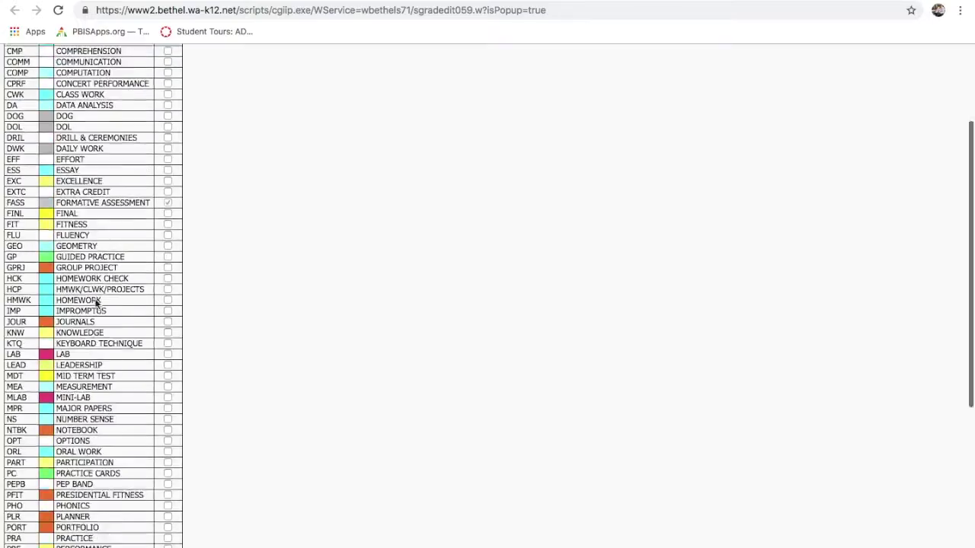
scroll(96, 303, up, 6)
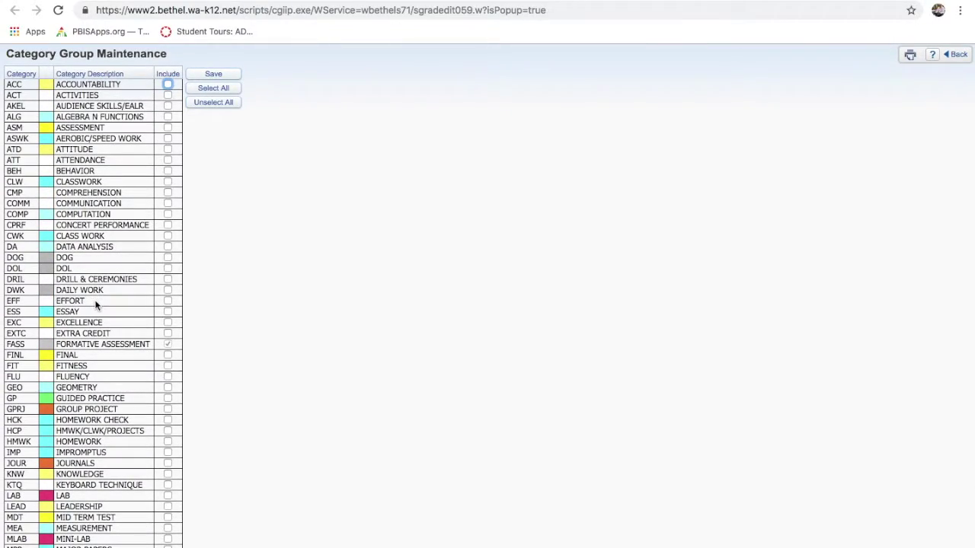
click(214, 75)
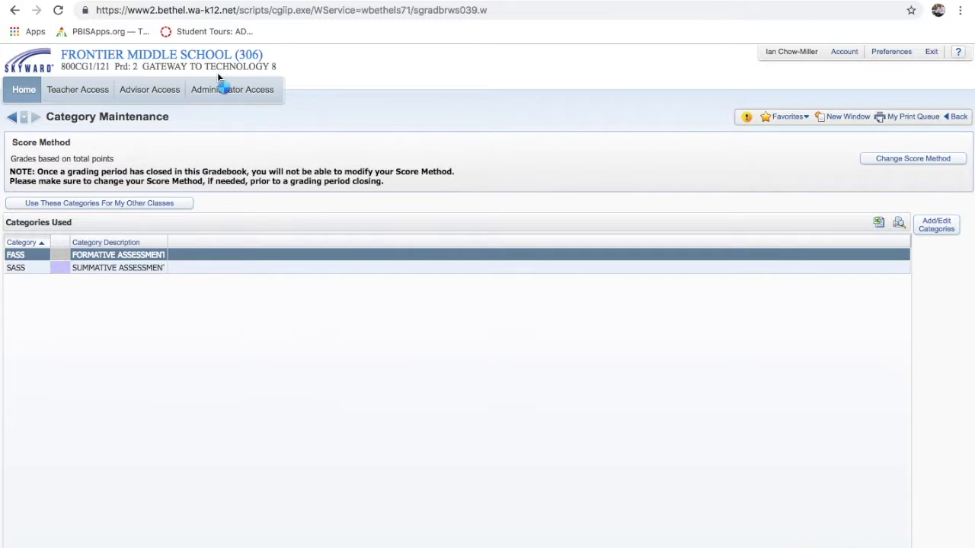
Widen the Category Description column so the FASS and SASS names show in full
scroll(167, 320, up, 5)
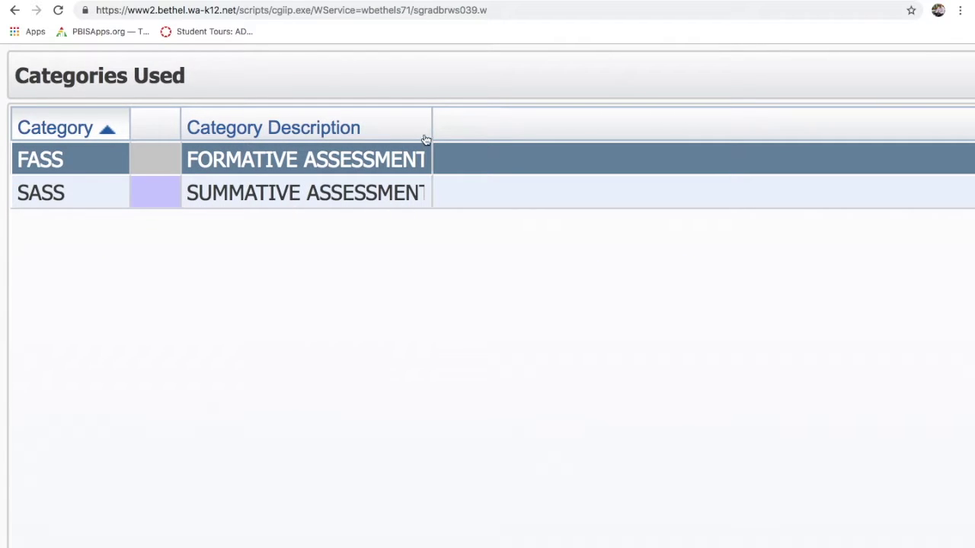
drag(431, 127, 481, 127)
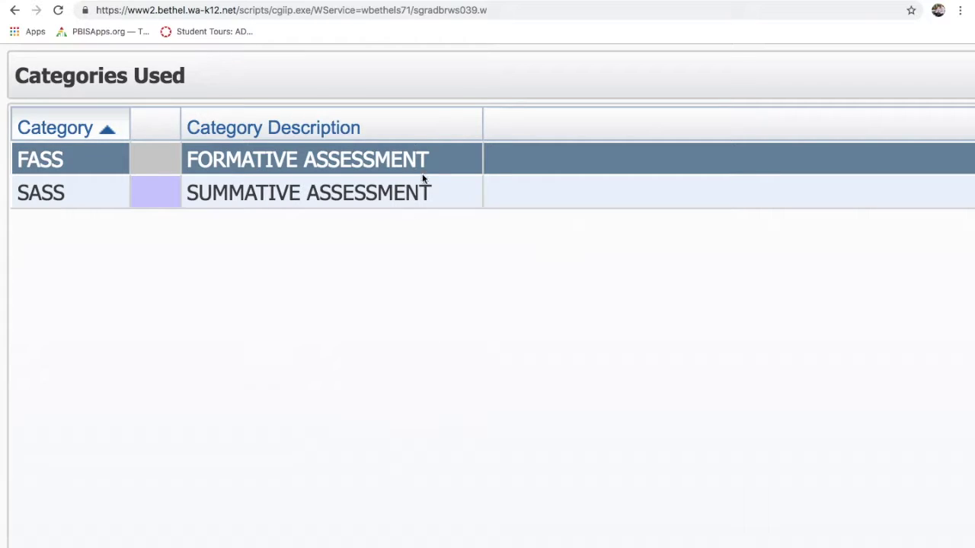
scroll(431, 274, down, 5)
scroll(431, 269, down, 2)
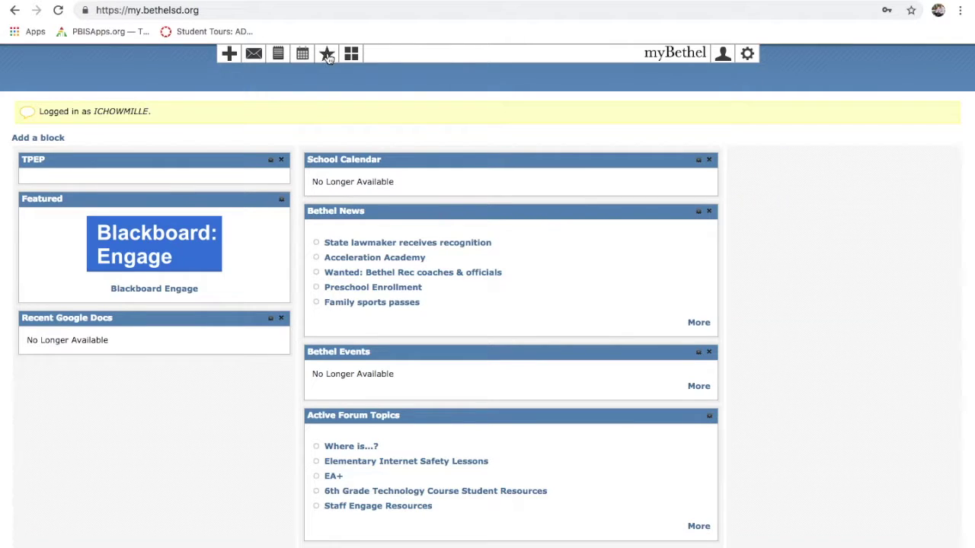
Launch Canvas from the myBethel favourites and sign in on the CAS page with the teacher's credentials
click(326, 54)
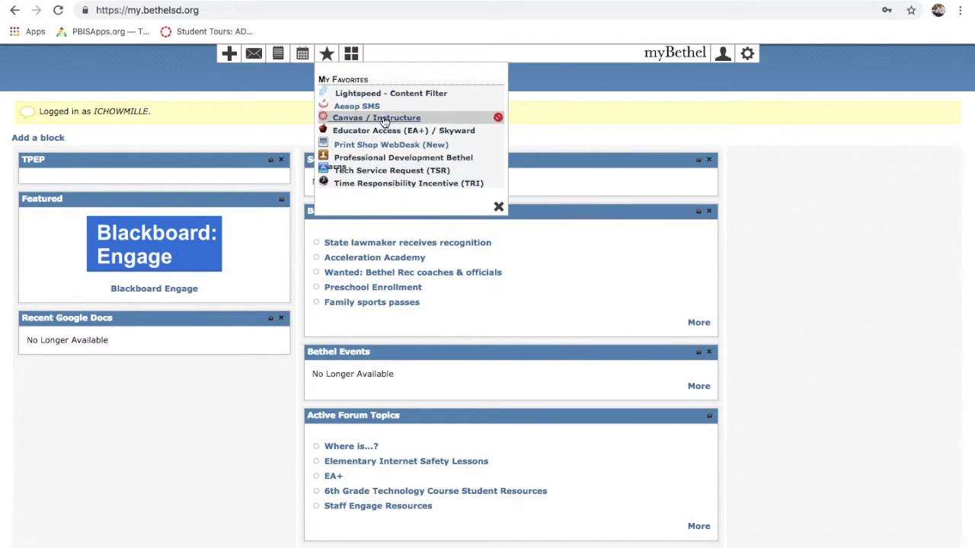
click(383, 119)
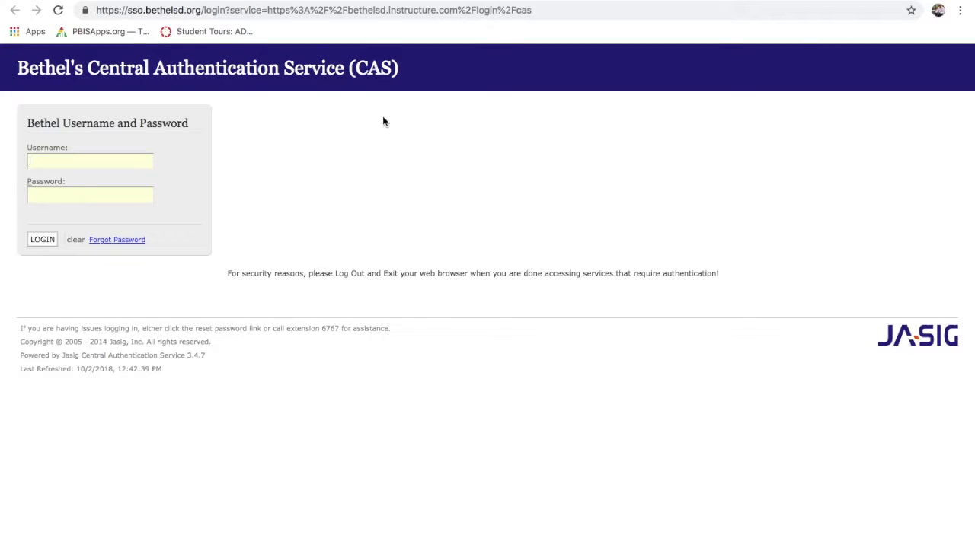
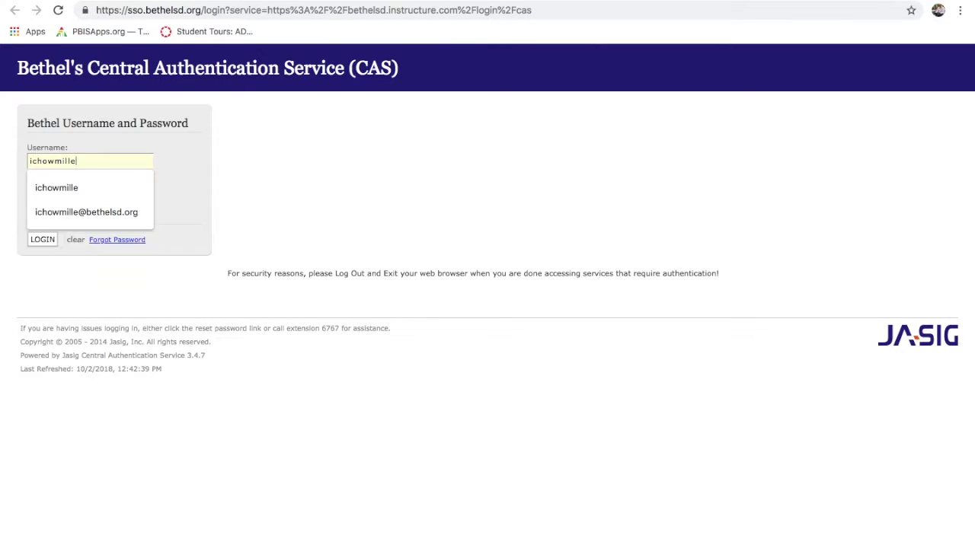
key(Tab)
text(****)
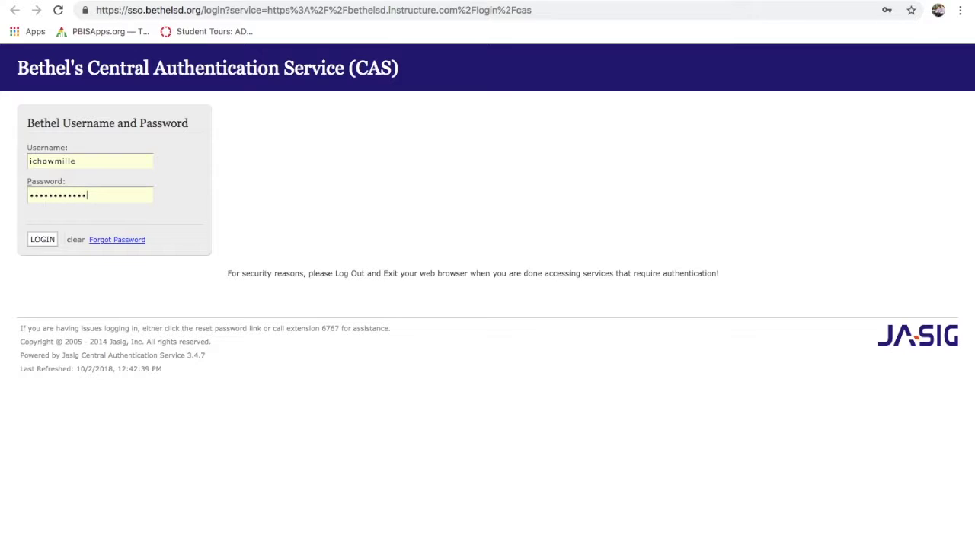
key(BackSpace)
key(BackSpace)
key(BackSpace)
key(BackSpace)
key(BackSpace)
key(BackSpace)
key(BackSpace)
key(BackSpace)
key(BackSpace)
key(BackSpace)
key(BackSpace)
text(***********)
key(Return)
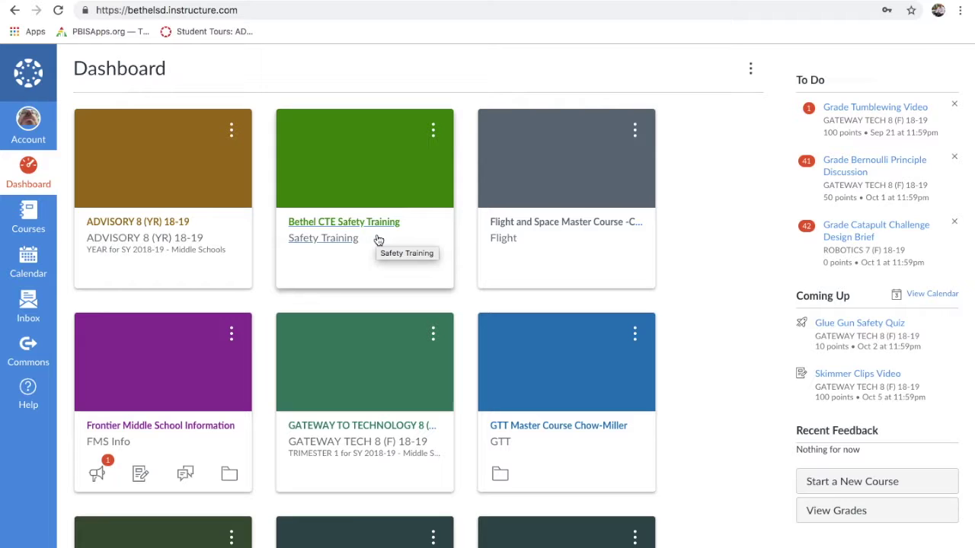
Enter the GATEWAY TECH 8 (F) 18-19 course and start adding an Assignment item to Unit 2 - Skimmer Lab
click(382, 395)
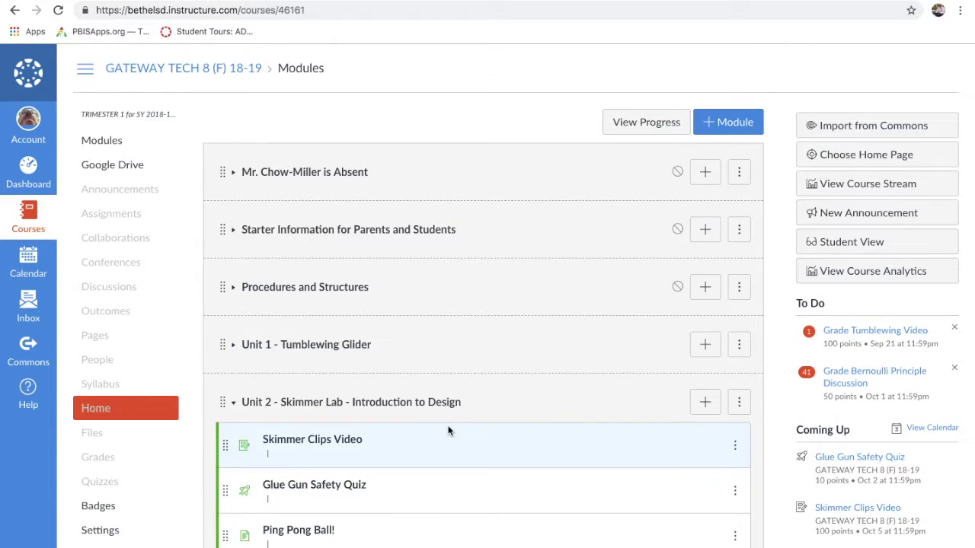
scroll(483, 449, down, 5)
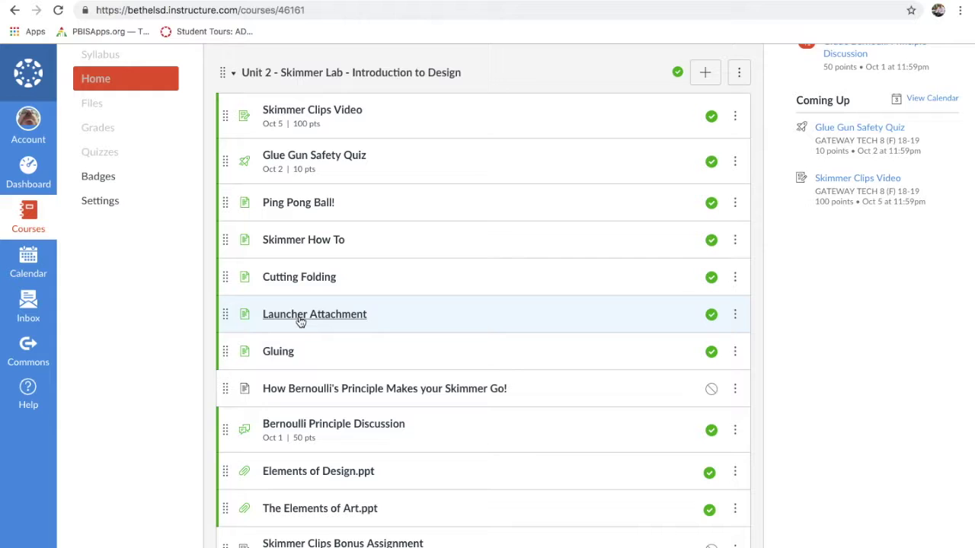
scroll(305, 526, down, 3)
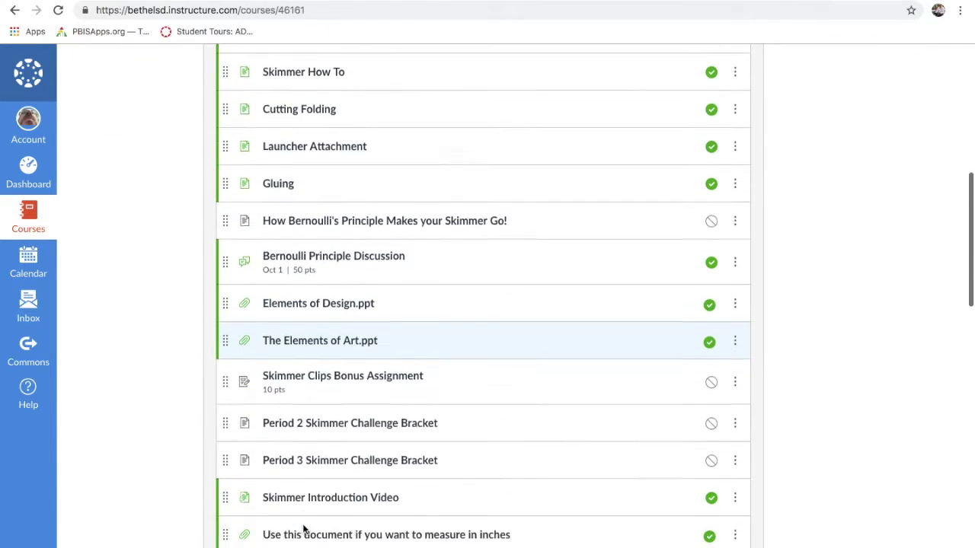
scroll(305, 531, down, 2)
scroll(303, 530, up, 1)
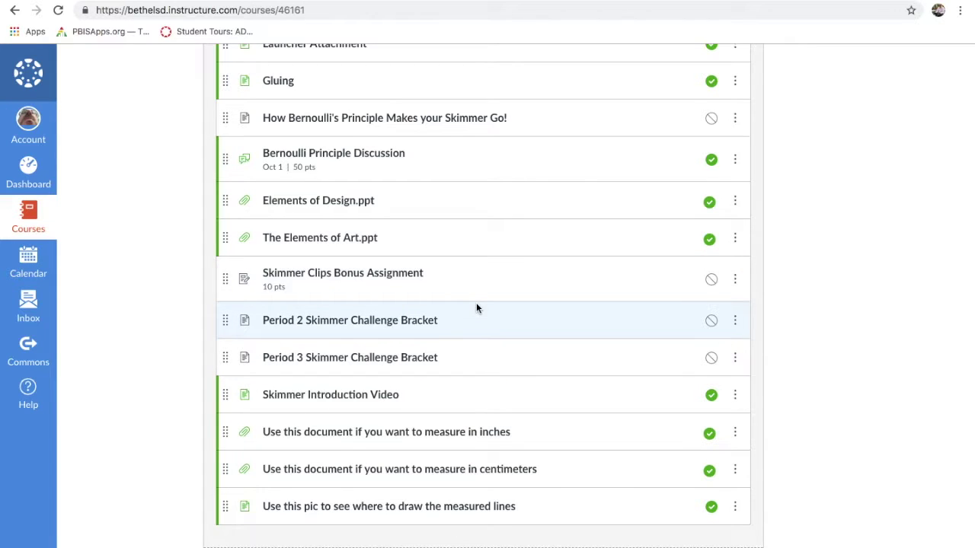
scroll(476, 306, up, 1)
scroll(476, 308, up, 4)
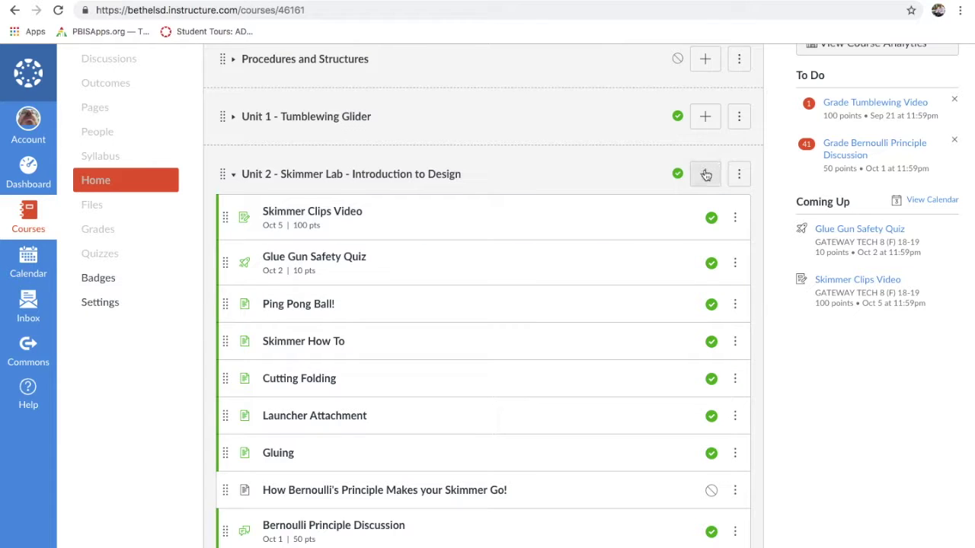
click(706, 174)
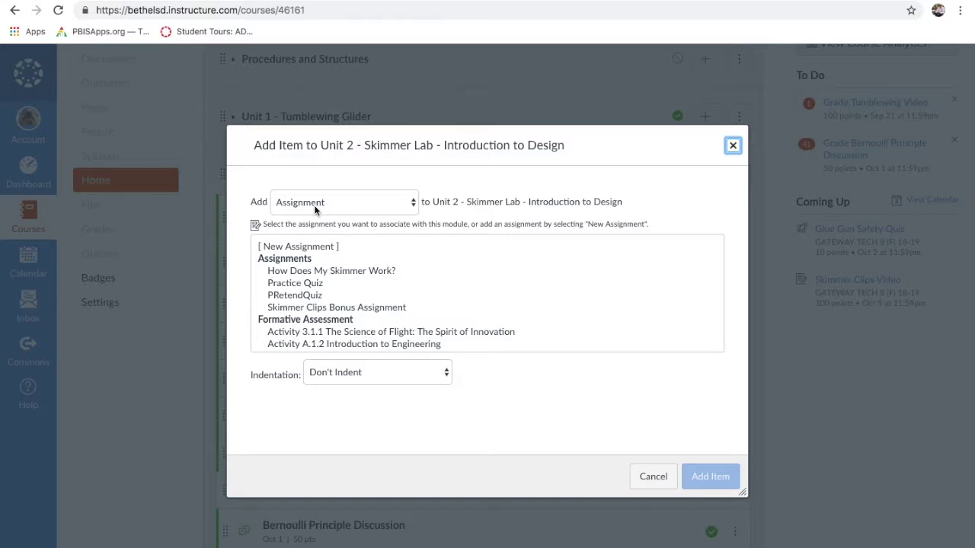
Create a new assignment named 'Pretend' and add it to the Unit 2 module
click(303, 248)
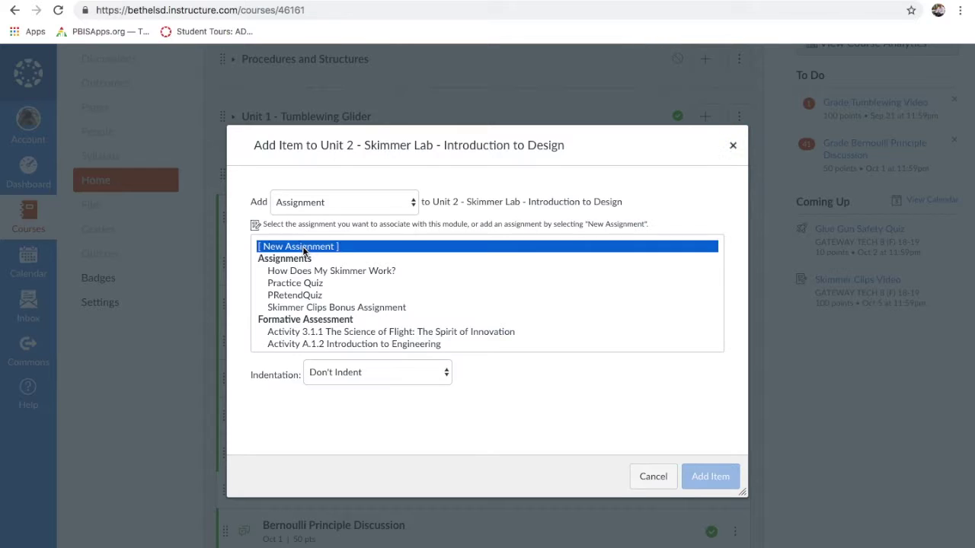
click(360, 376)
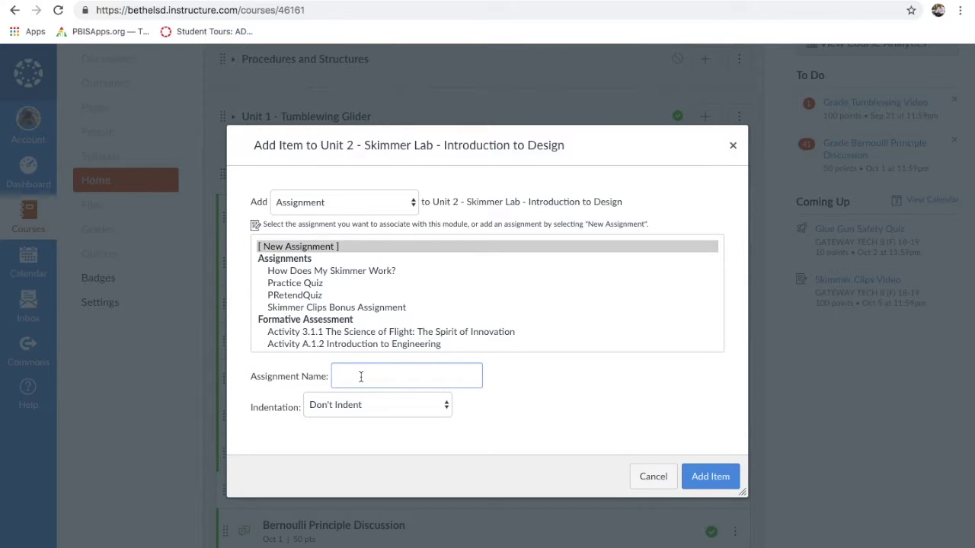
text(PRet)
key(BackSpace)
key(BackSpace)
key(BackSpace)
text(retend)
click(714, 476)
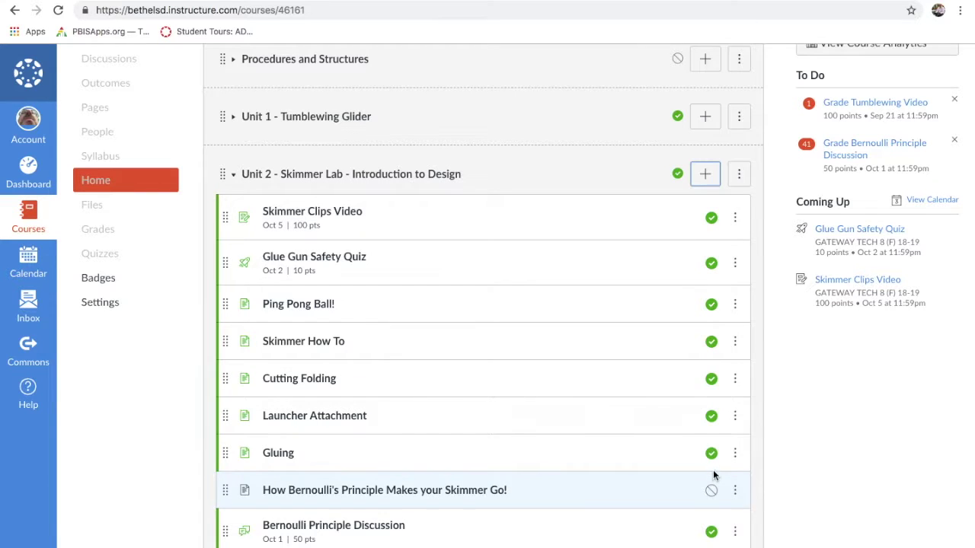
Drag the Pretend item to the top of the Unit 2 module
scroll(406, 470, down, 1)
scroll(406, 469, down, 7)
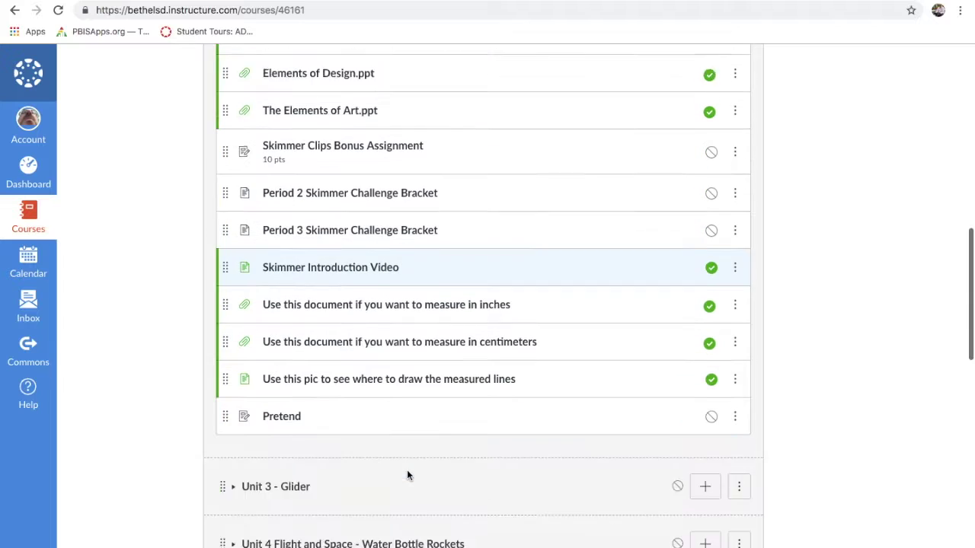
drag(222, 363, 239, 59)
scroll(272, 91, up, 4)
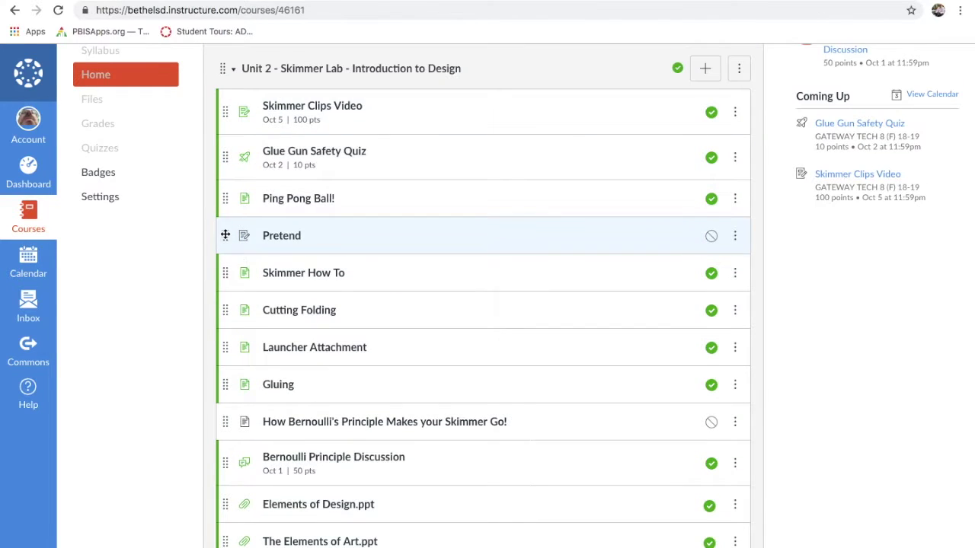
drag(229, 234, 230, 183)
drag(235, 175, 229, 108)
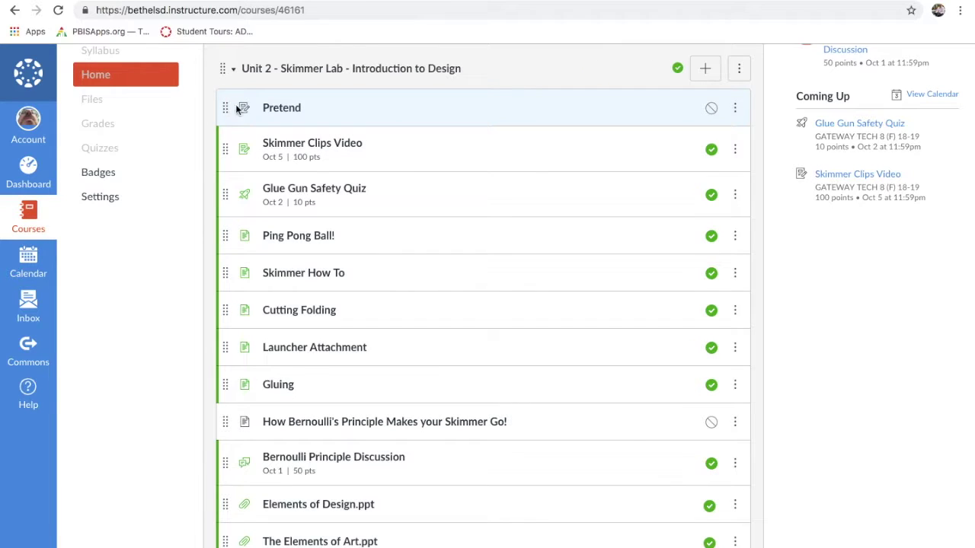
Publish the Pretend assignment and go to its assignment page
scroll(368, 129, up, 1)
scroll(368, 130, up, 2)
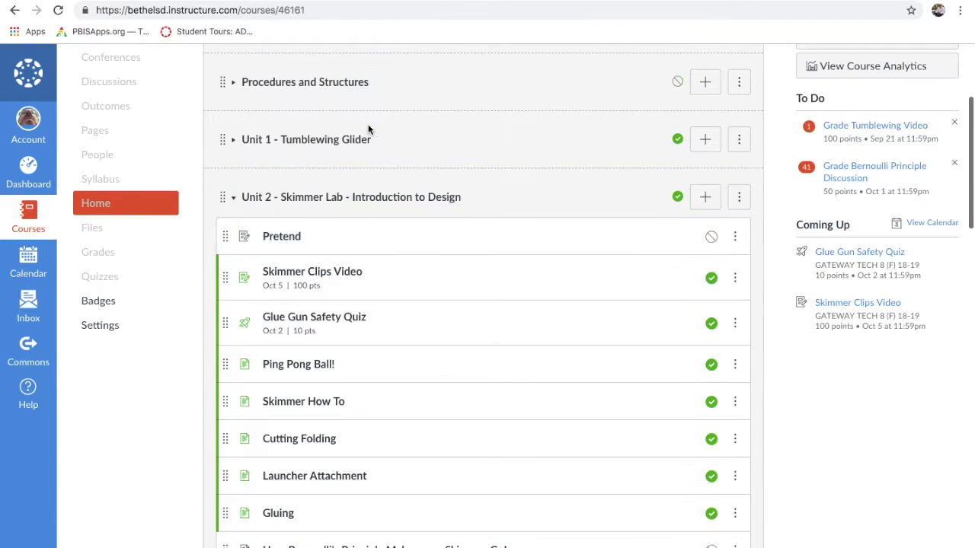
scroll(125, 106, up, 3)
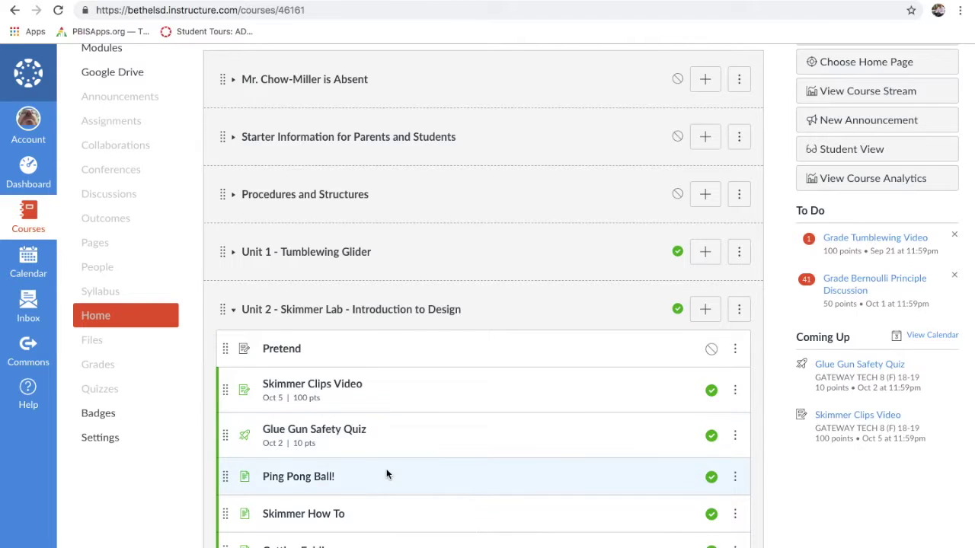
scroll(386, 468, down, 3)
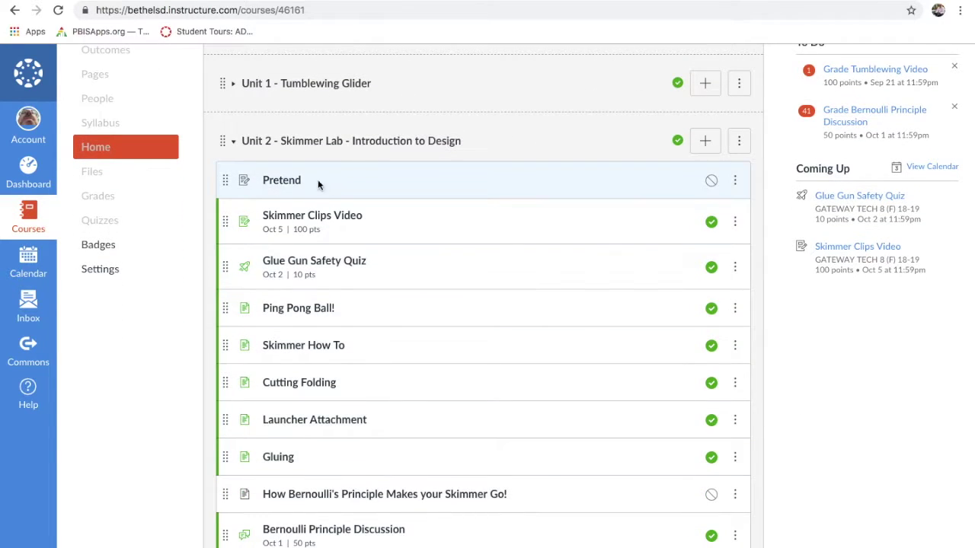
click(710, 181)
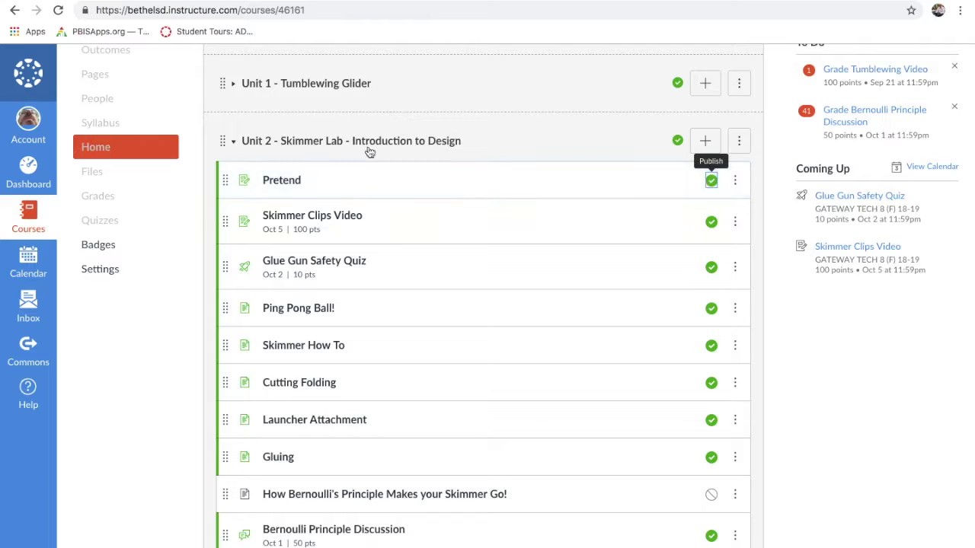
click(276, 182)
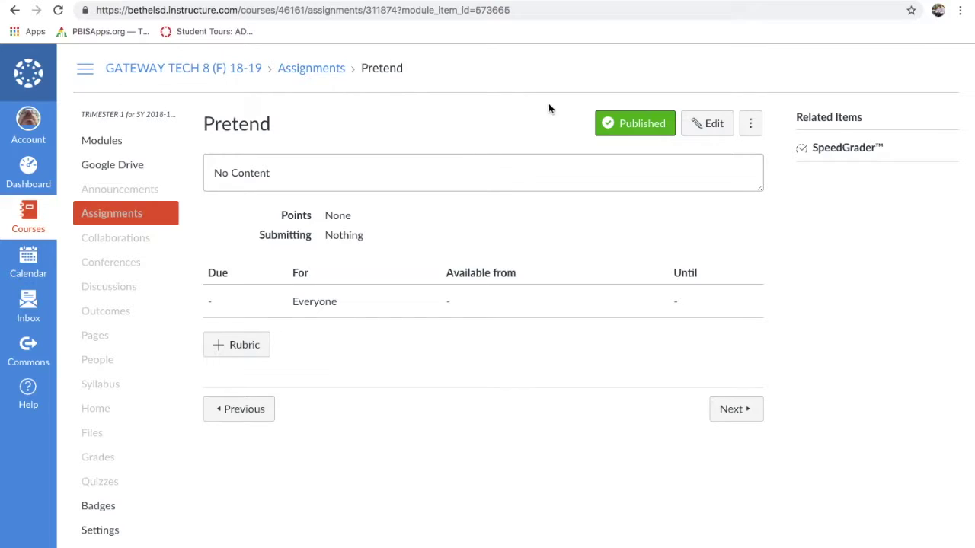
Edit the assignment and change its title from 'Pretend' to 'Pretend Assignment'
click(714, 125)
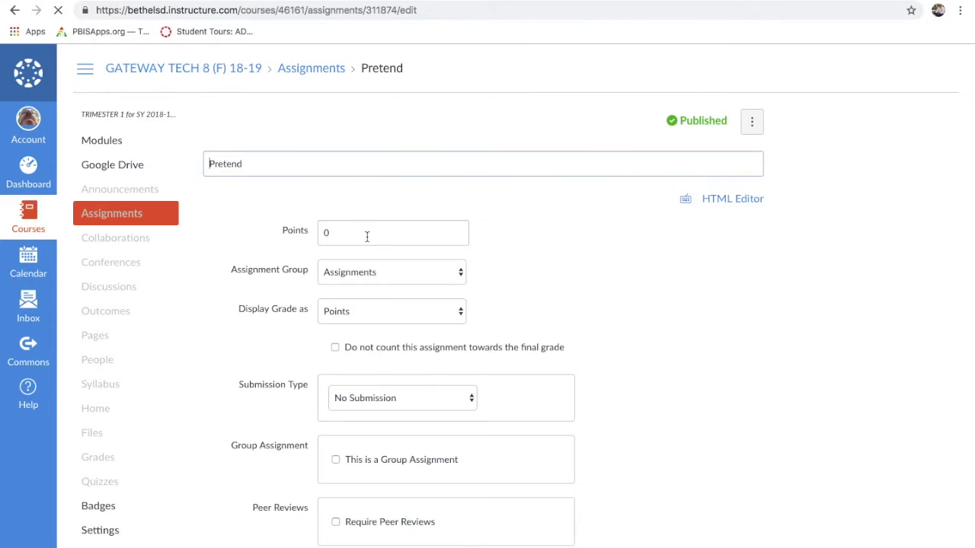
drag(252, 163, 176, 162)
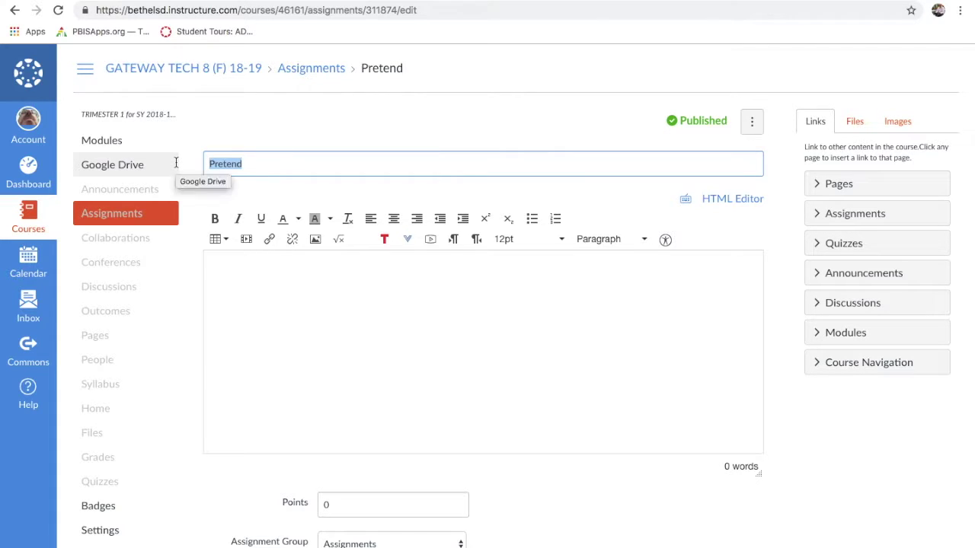
text(PRet)
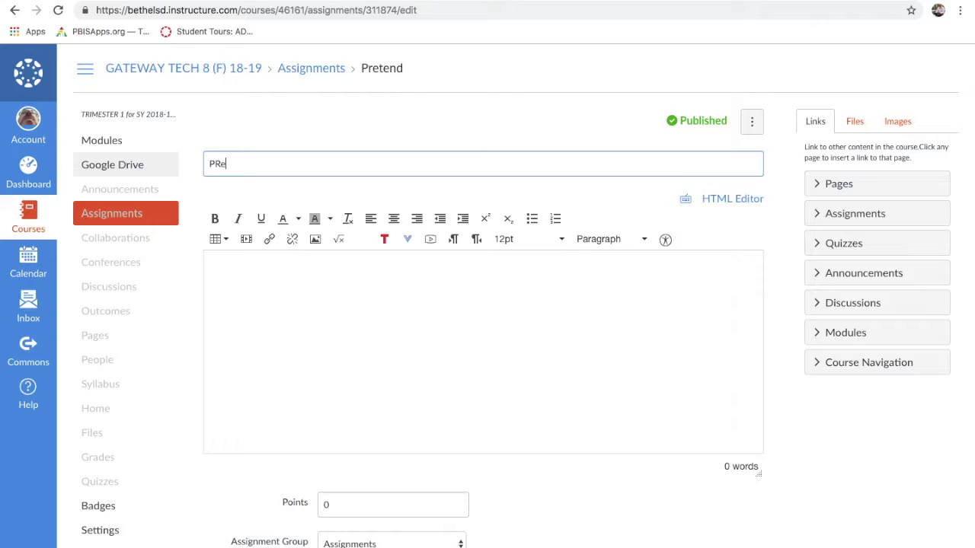
key(BackSpace)
key(BackSpace)
key(BackSpace)
text(retend Assignment)
click(233, 266)
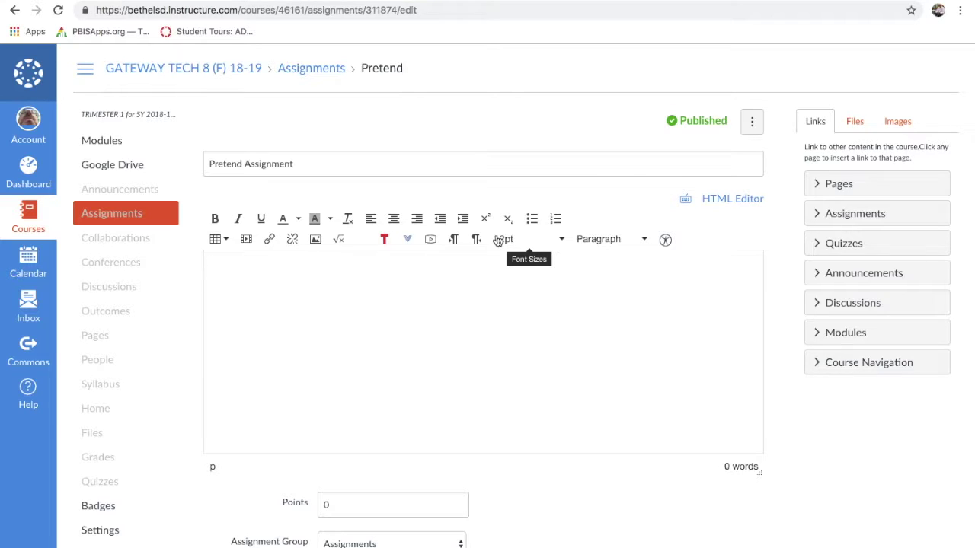
Switch to bold 24pt and type 'Please answer the following question using the rules of logic:'
click(497, 241)
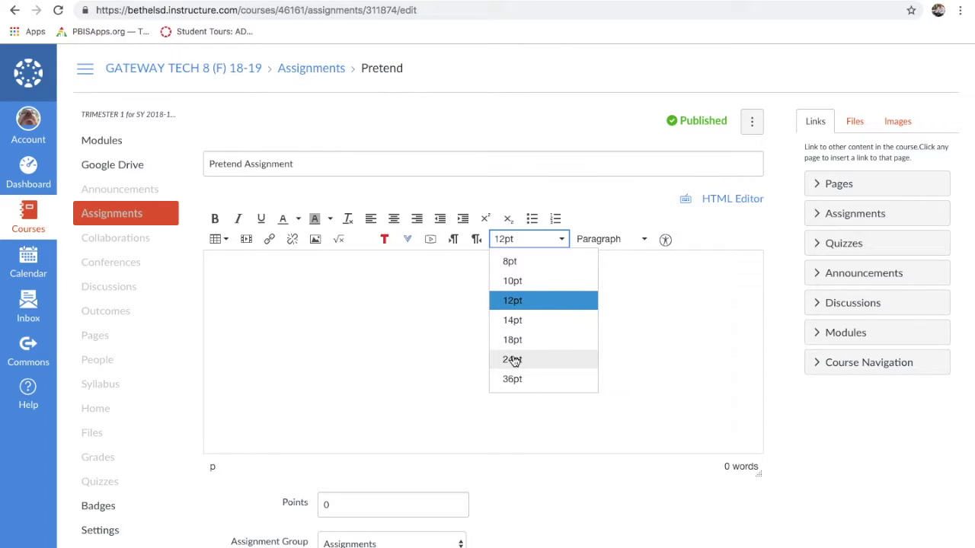
click(513, 360)
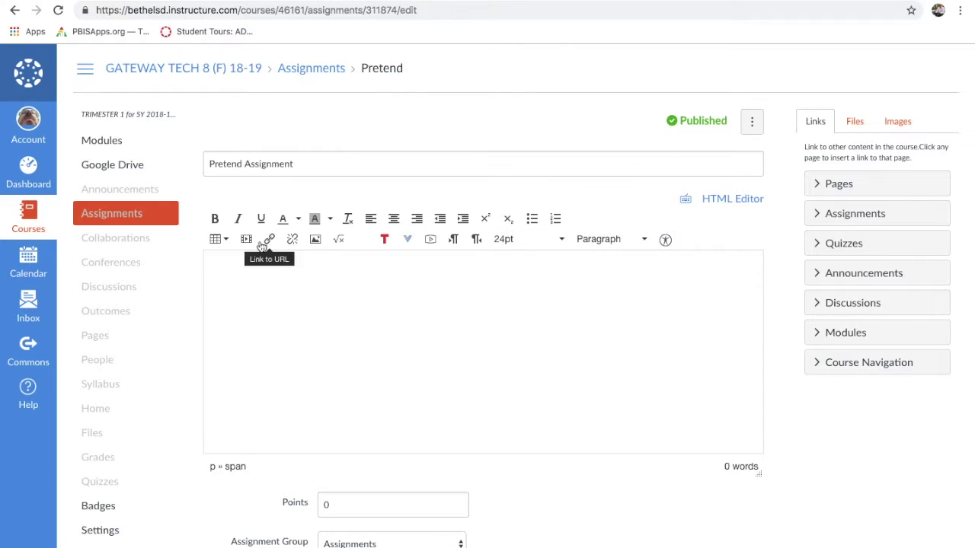
click(215, 219)
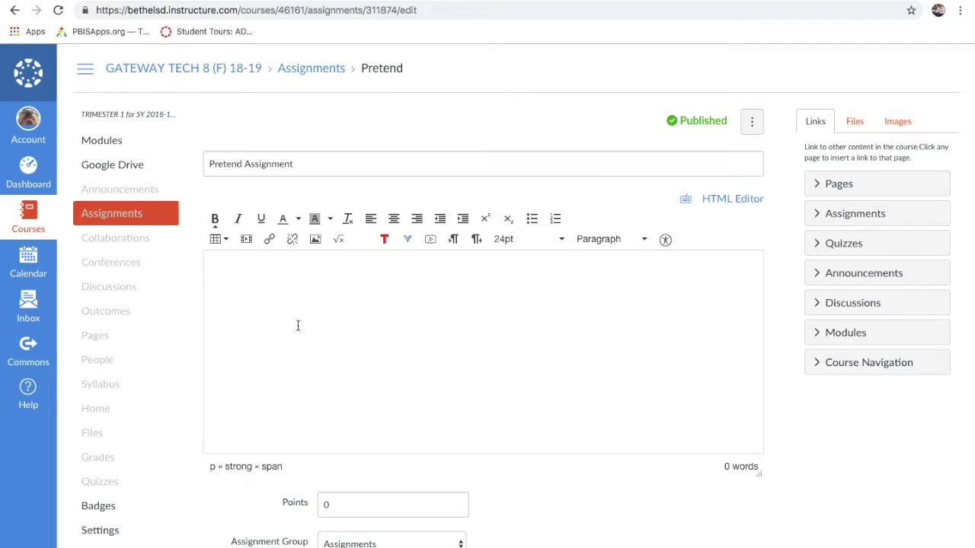
text(Please)
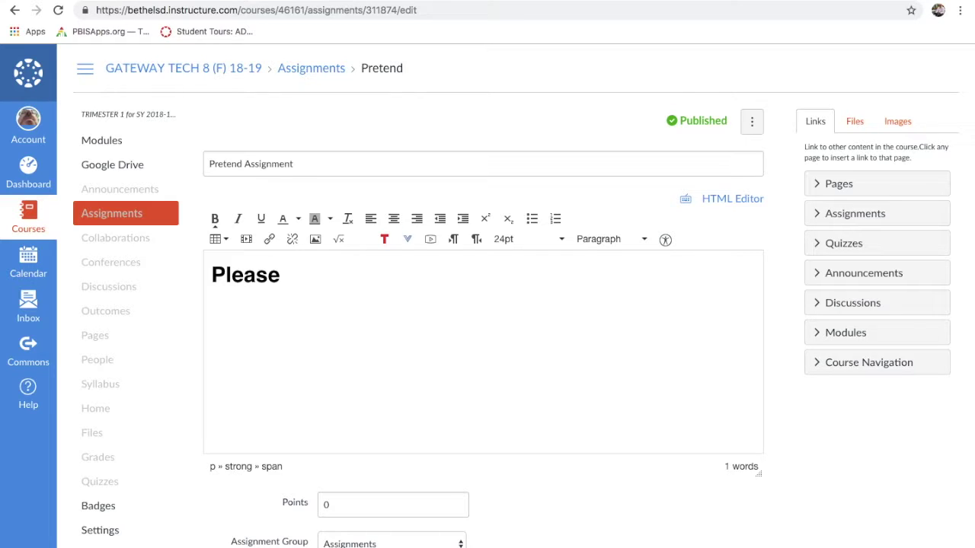
text(answer )
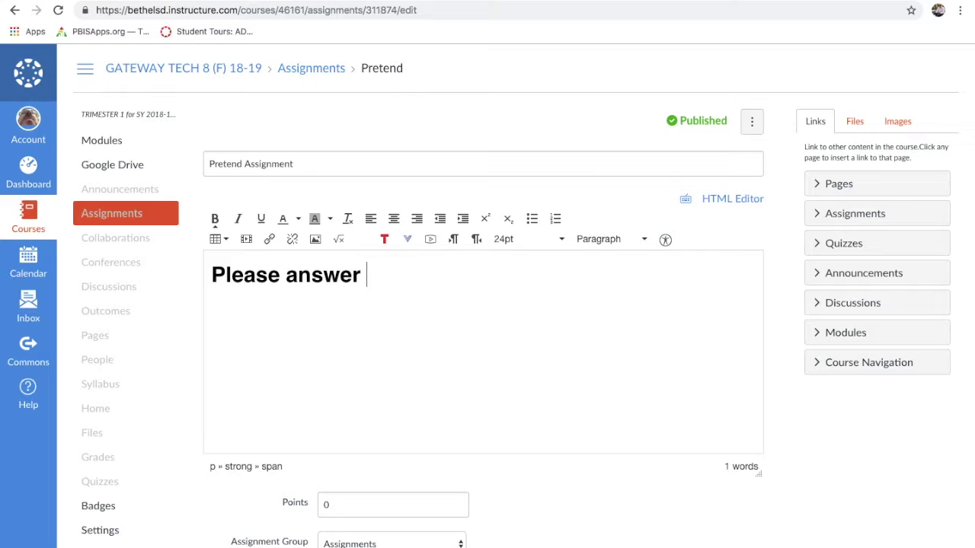
text(the following que)
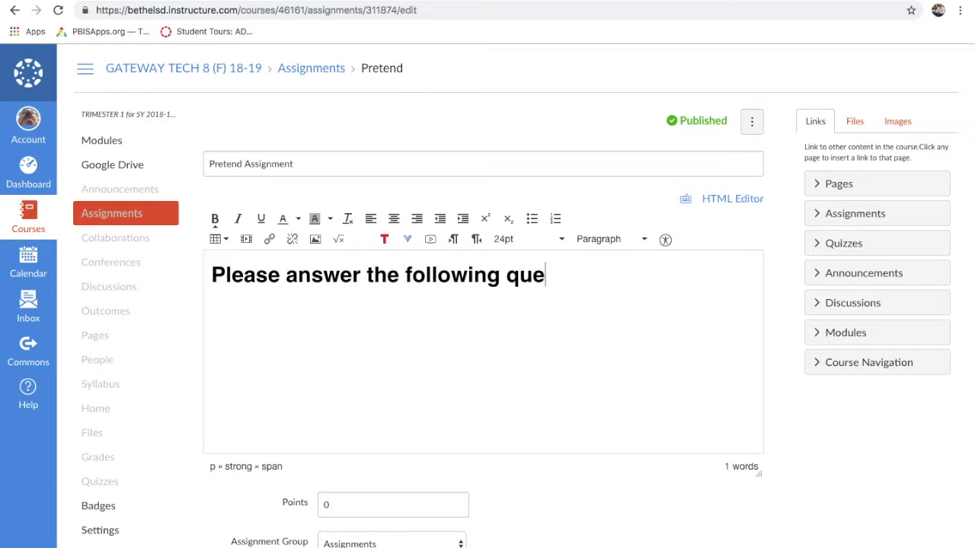
text(stion using the r)
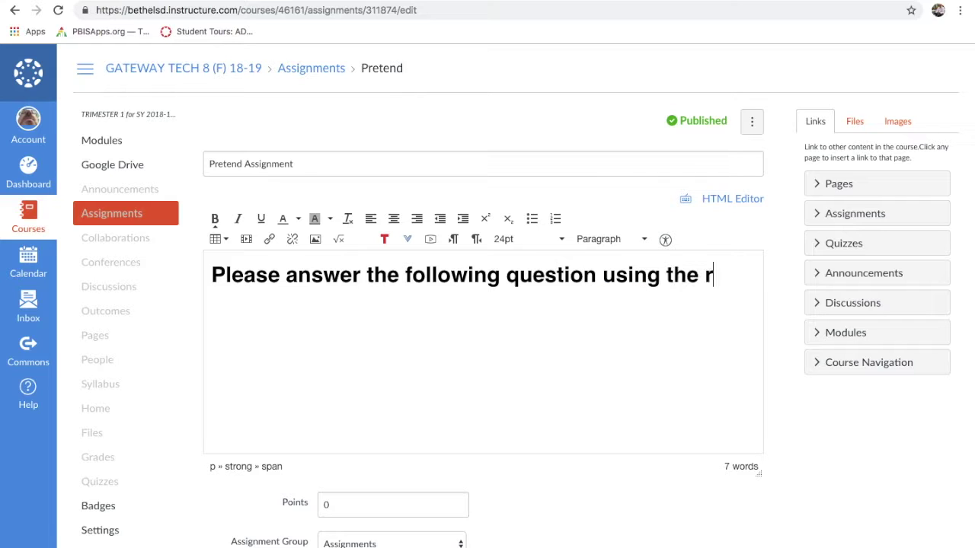
text(ules of logic:)
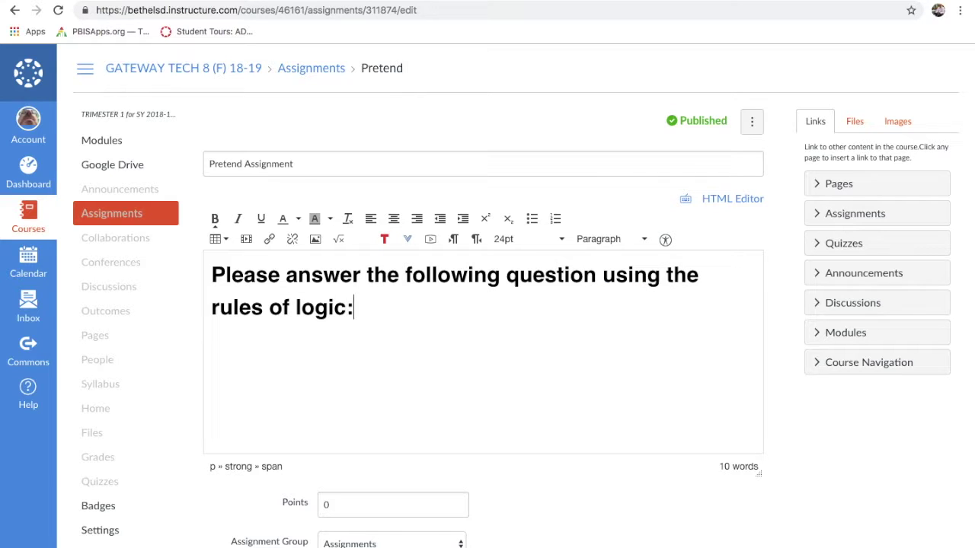
On a new line, add the question 'What came first the chicken or the egg?'
key(Return)
text(What came frist t)
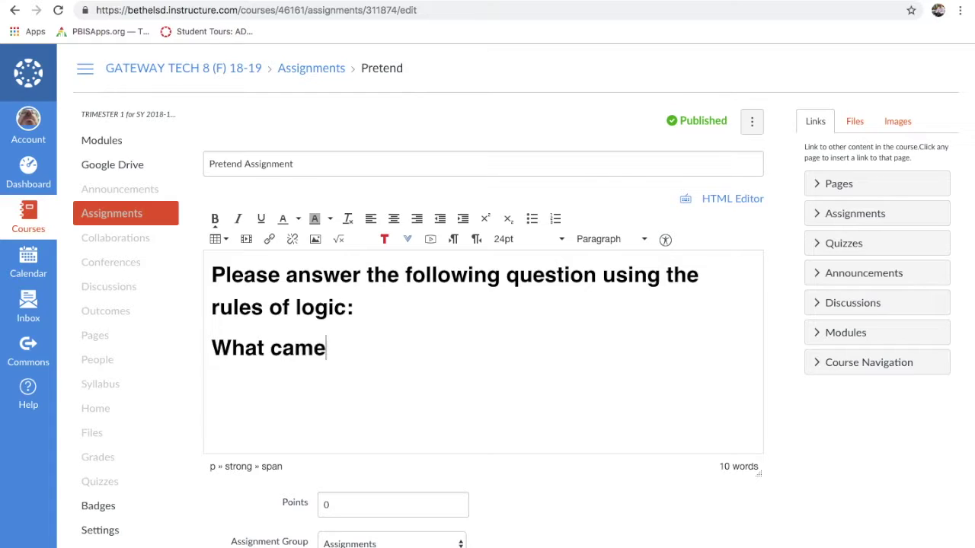
key(BackSpace)
key(BackSpace)
key(BackSpace)
key(BackSpace)
key(BackSpace)
key(BackSpace)
text(irst the chc)
key(BackSpace)
text(ike)
key(BackSpace)
text(e)
key(BackSpace)
key(BackSpace)
text(c)
text(e)
key(BackSpace)
text(ken or the egg?)
key(Return)
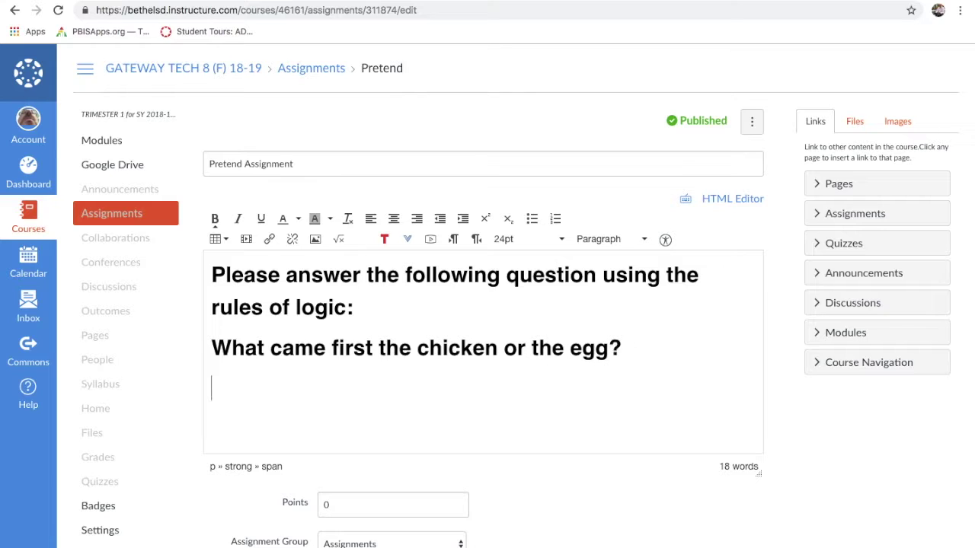
Type the line 'Write your answer in the text box.'
text(Write your )
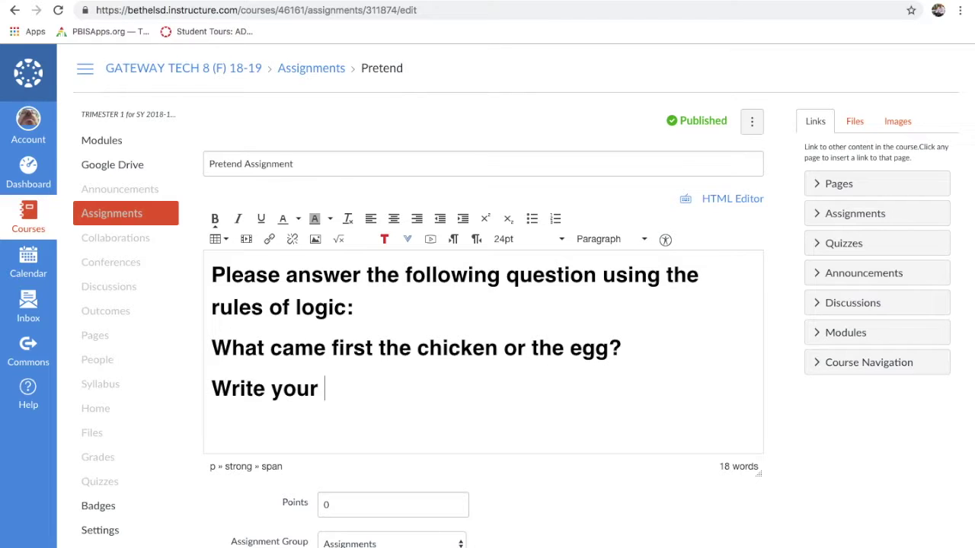
text(answer in the text blo)
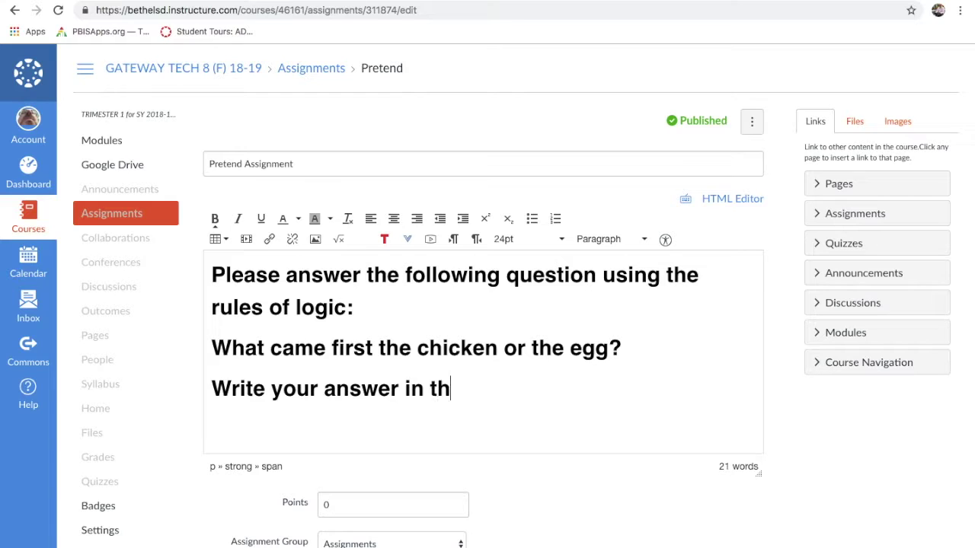
key(BackSpace)
key(BackSpace)
text(o)
key(BackSpace)
text(ox b)
key(BackSpace)
key(BackSpace)
text(.)
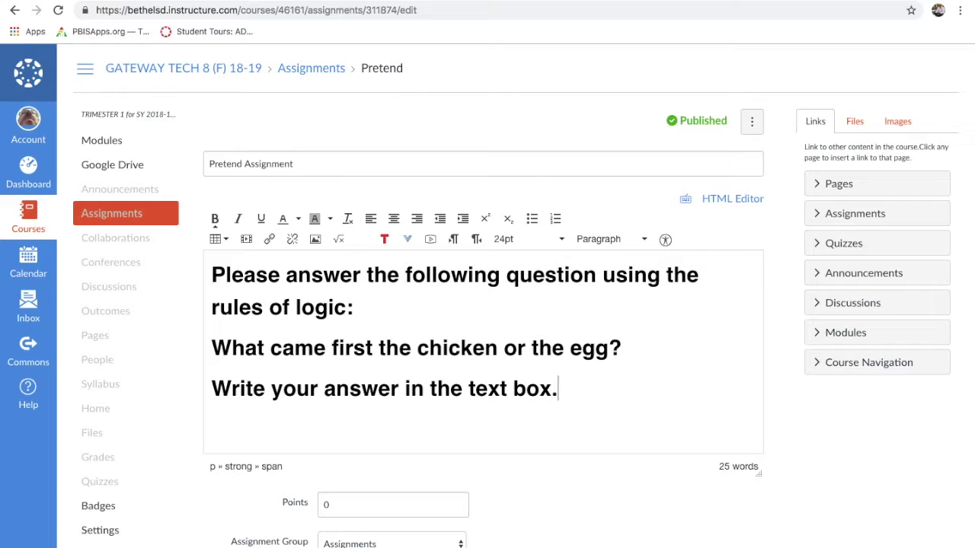
Add the line 'This is due in two days, October 4.' below it
key(Return)
text(This )
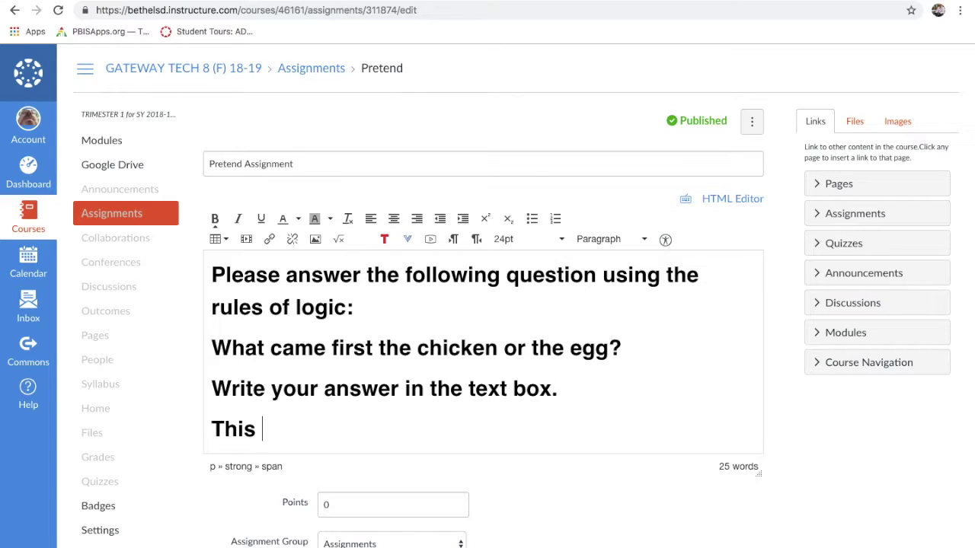
text(is due in )
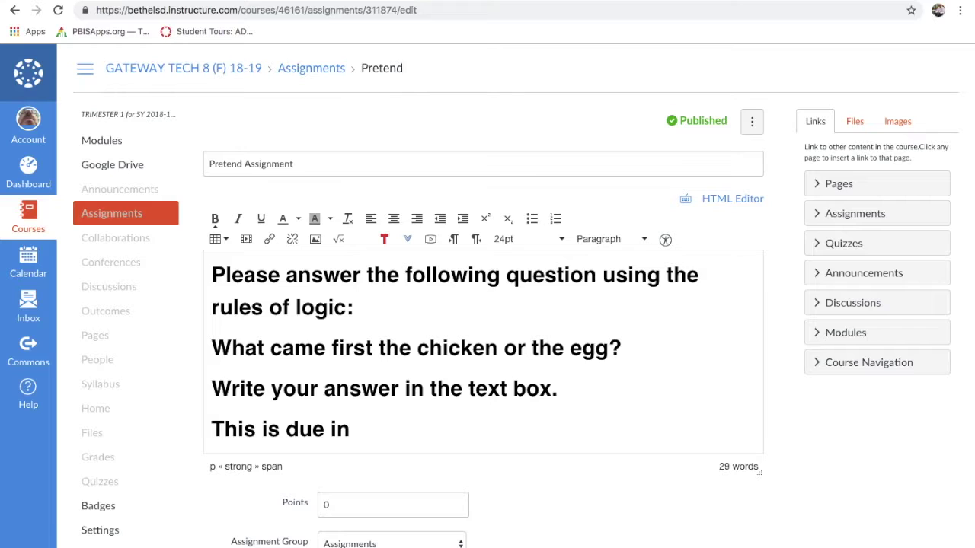
text(two days, )
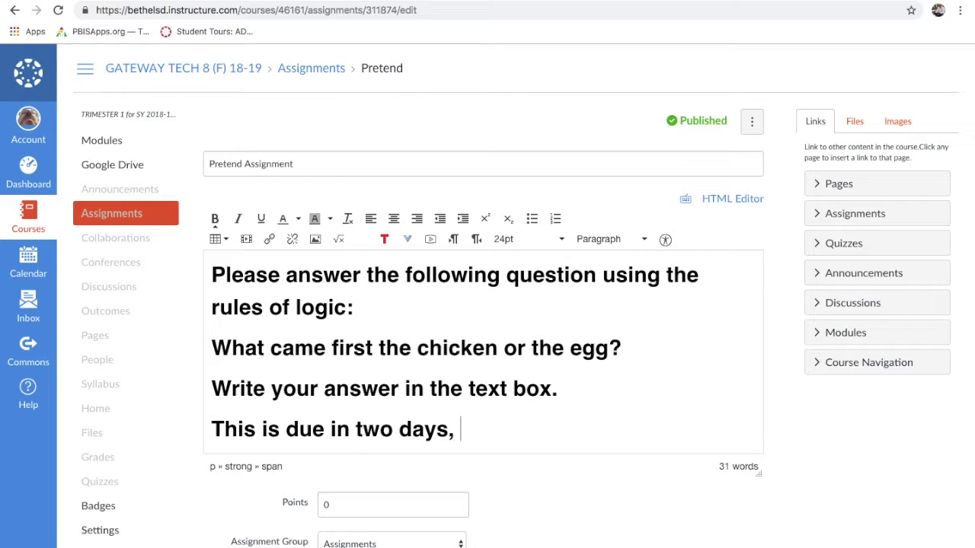
text(October 4)
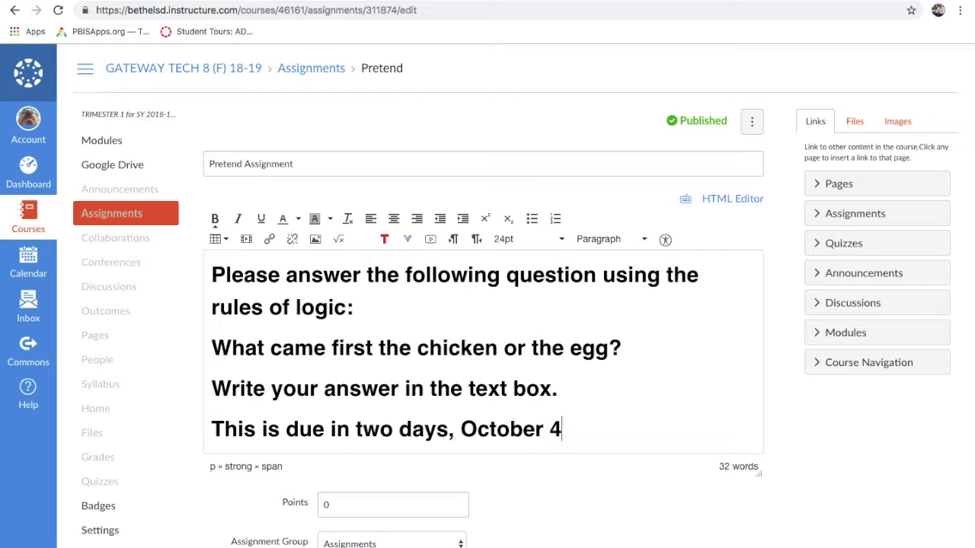
text(. This)
key(BackSpace)
key(BackSpace)
key(BackSpace)
key(BackSpace)
key(Return)
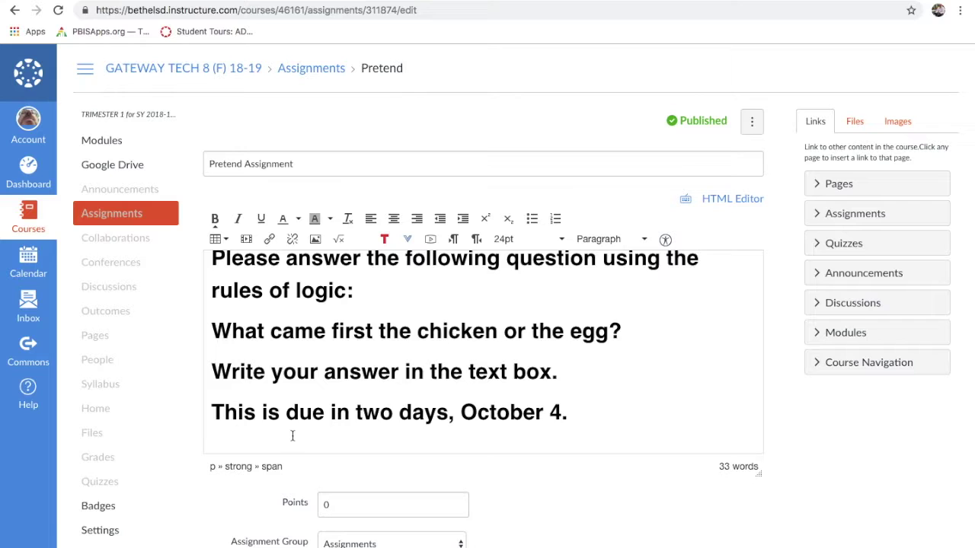
scroll(405, 286, up, 1)
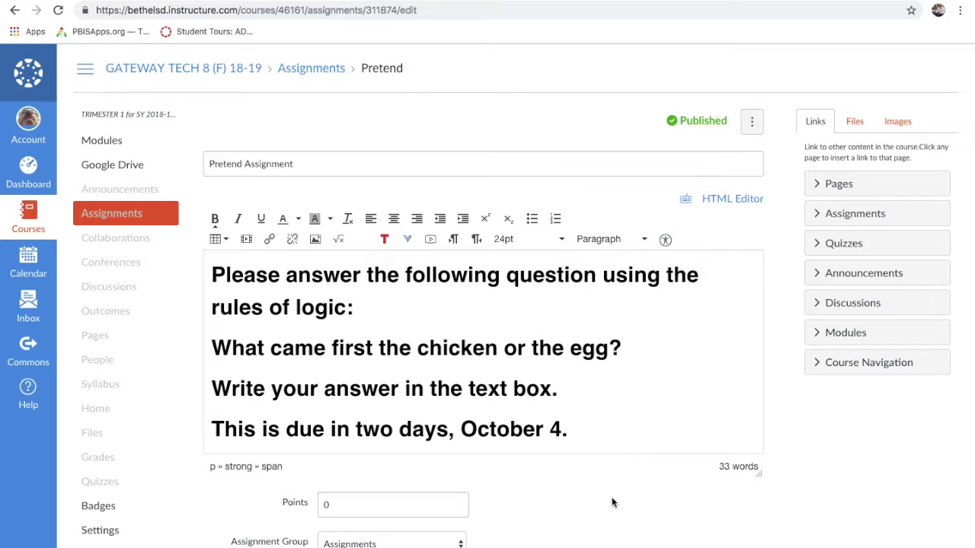
Set the assignment to 50 points in the Formative Assessment group
scroll(609, 501, down, 5)
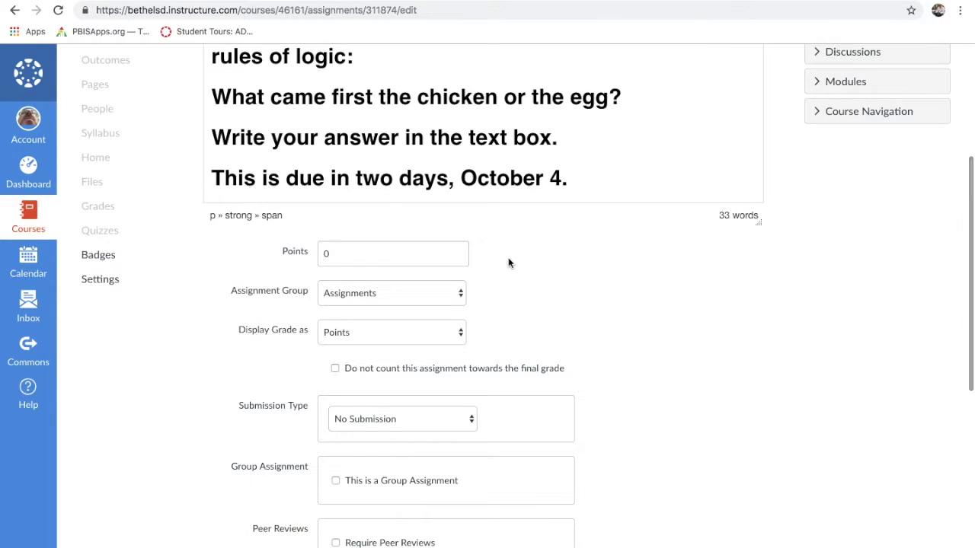
click(295, 252)
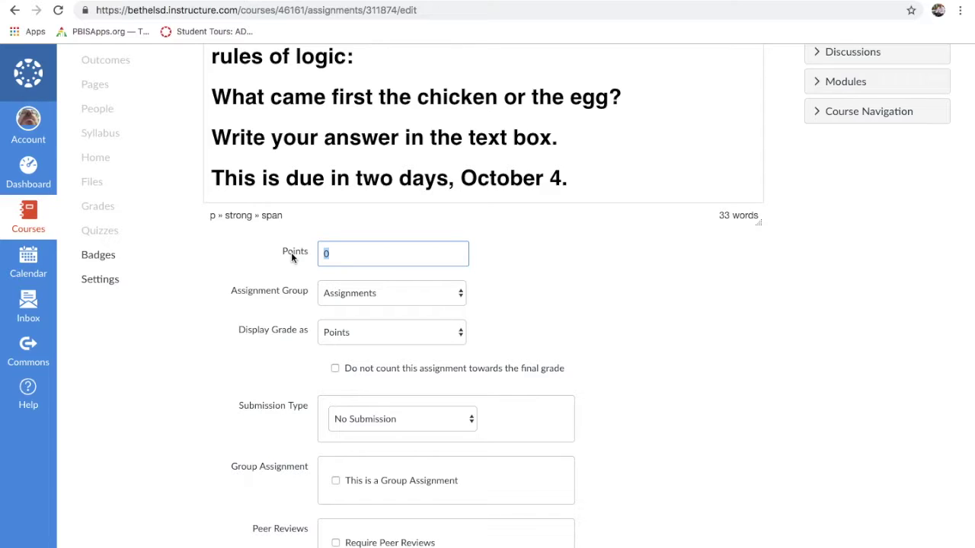
text(50)
click(461, 294)
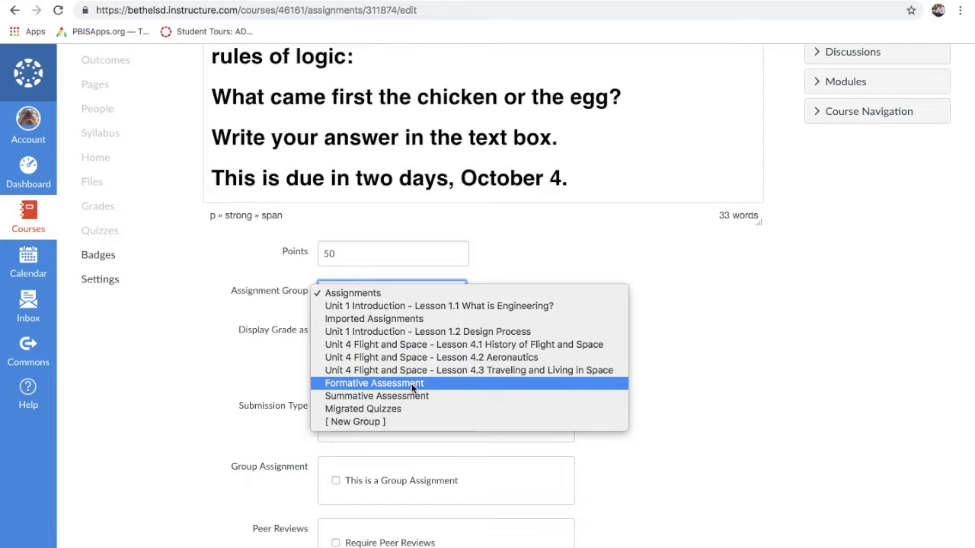
click(412, 388)
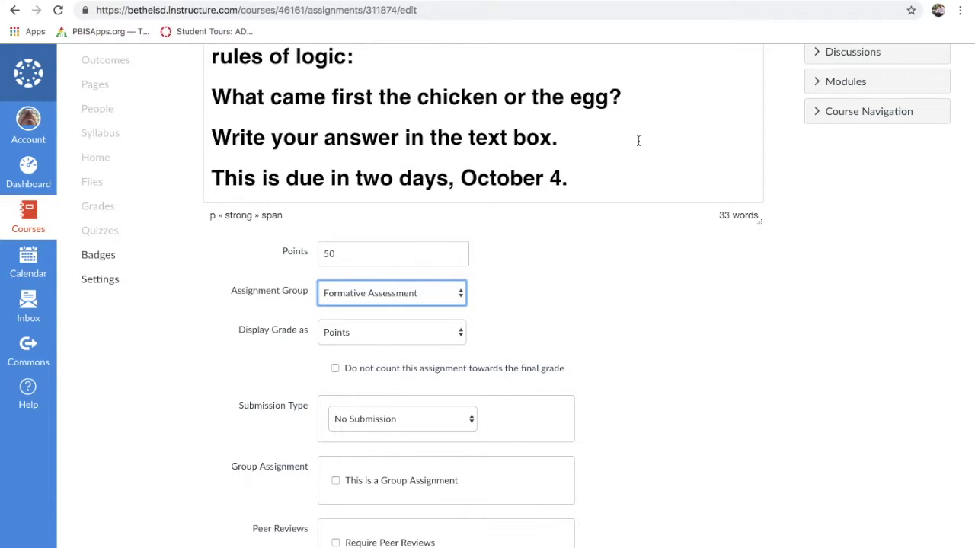
Scroll to the Display Grade as setting and bring up its options
scroll(599, 137, up, 2)
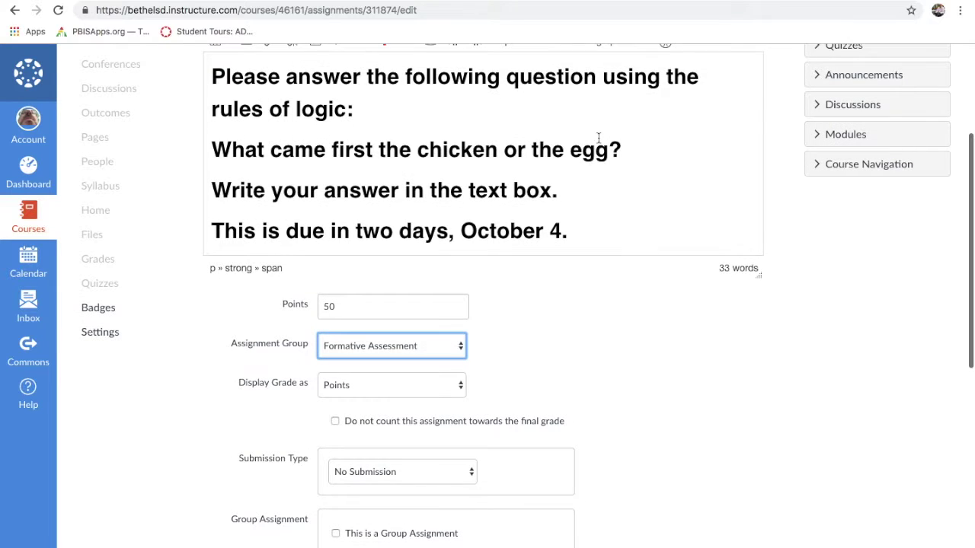
scroll(598, 138, down, 1)
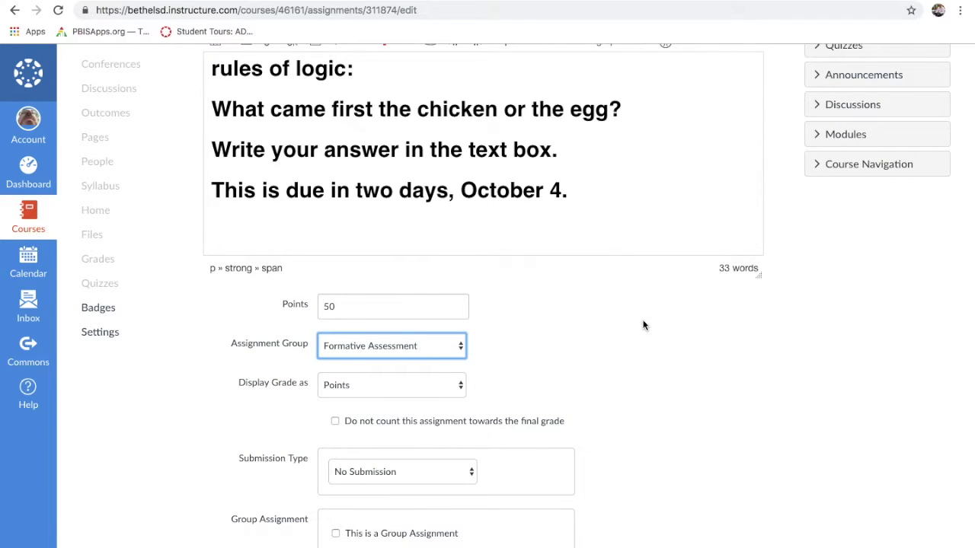
scroll(644, 325, down, 5)
click(457, 205)
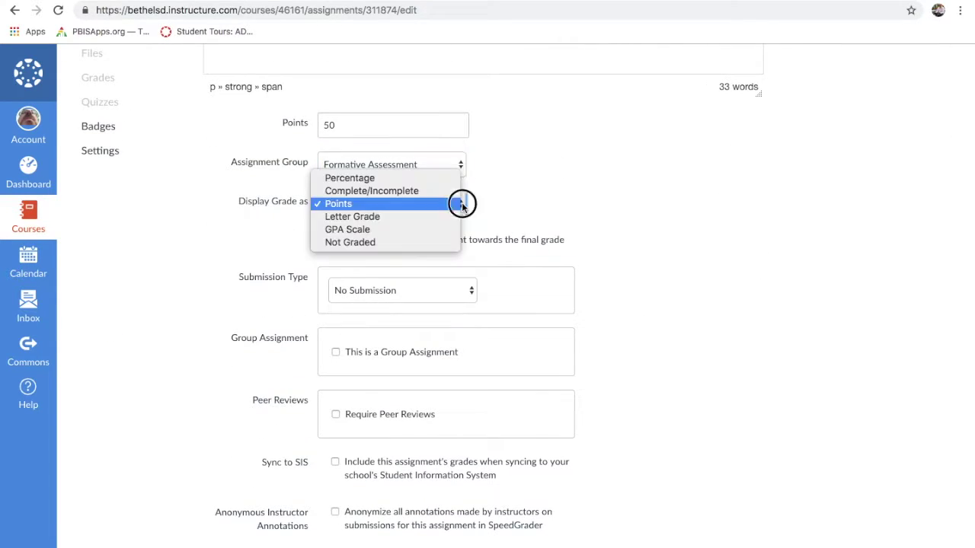
Display the grade as Letter Grade and review the Default Grading Scheme, A 100% to F below 61%
click(440, 224)
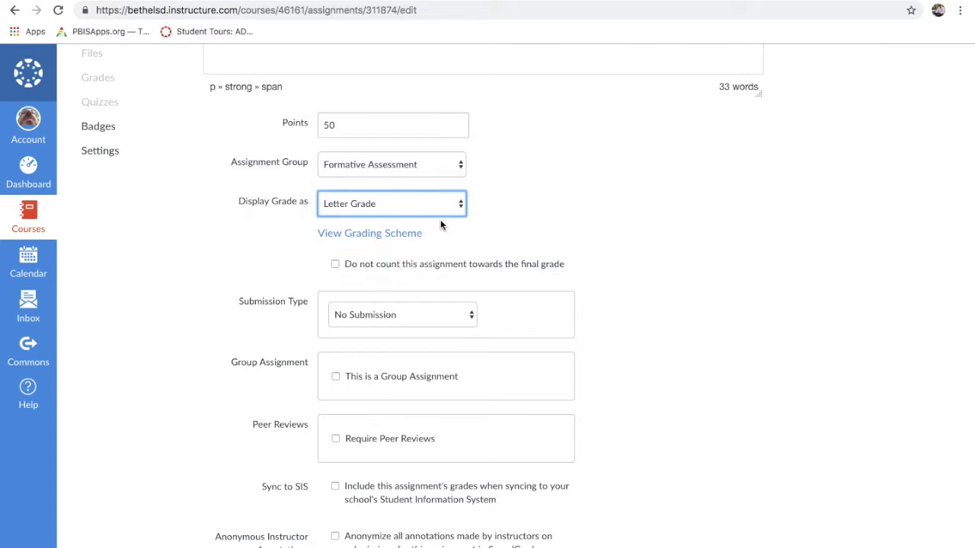
click(404, 234)
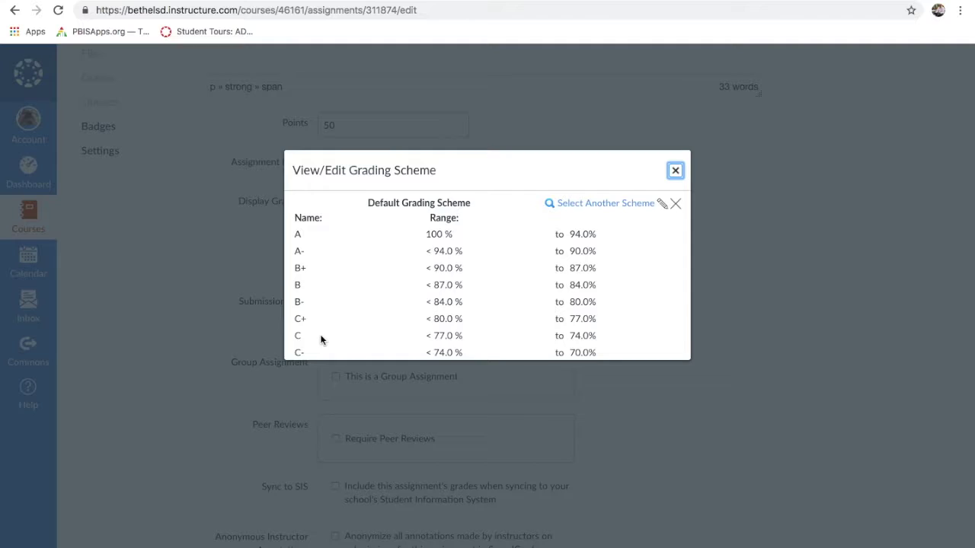
scroll(328, 339, down, 3)
scroll(329, 336, up, 4)
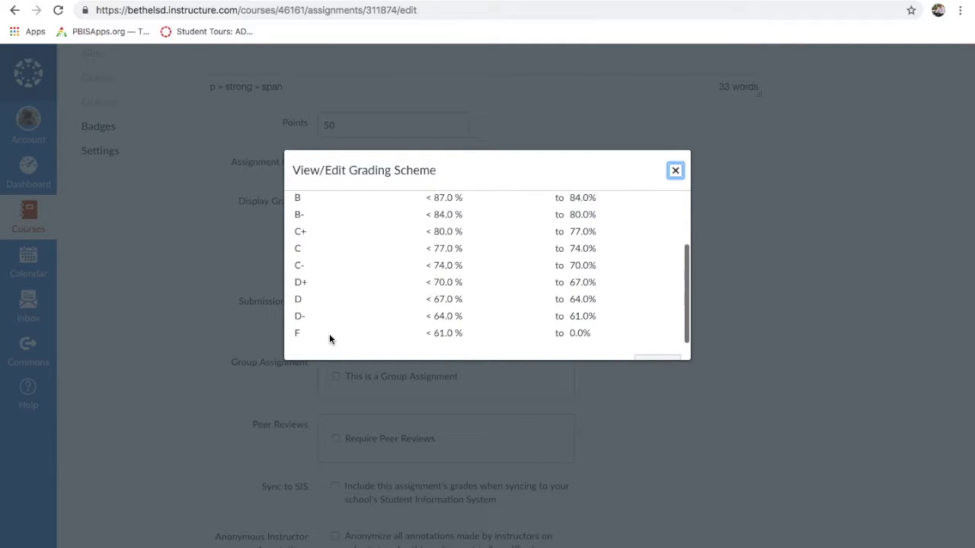
scroll(329, 334, up, 1)
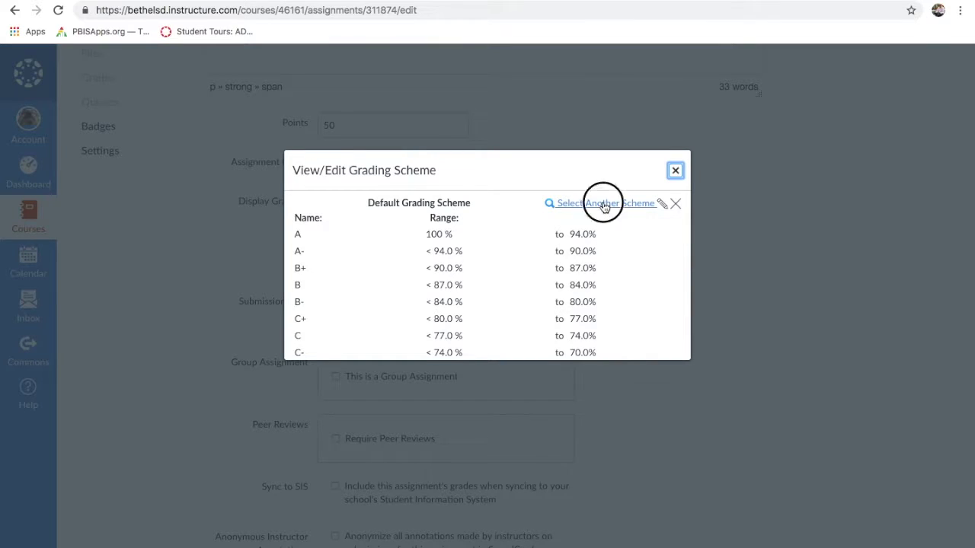
Switch the letter grading to ChowMillerScheme (A, B, C, I below 70%) and close the dialog
click(603, 204)
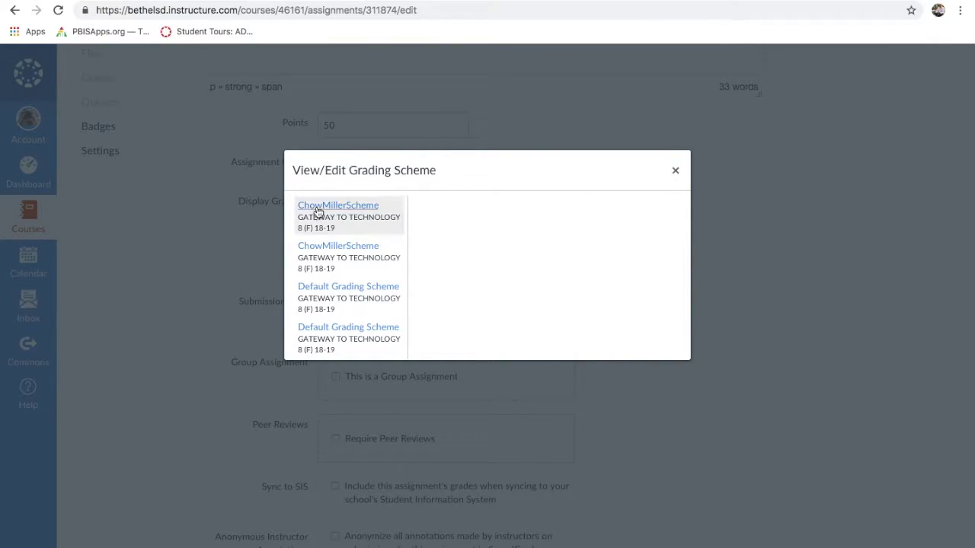
click(317, 212)
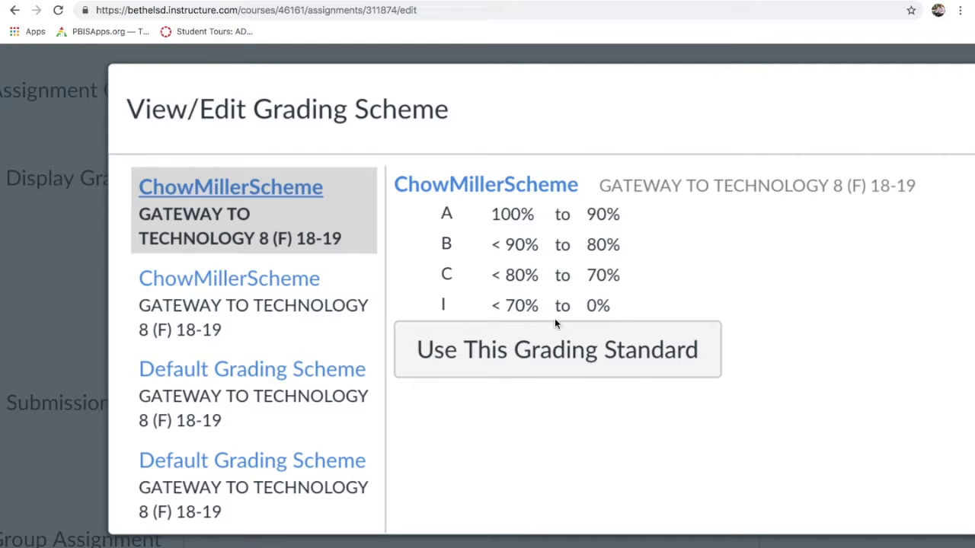
scroll(627, 311, right, 3)
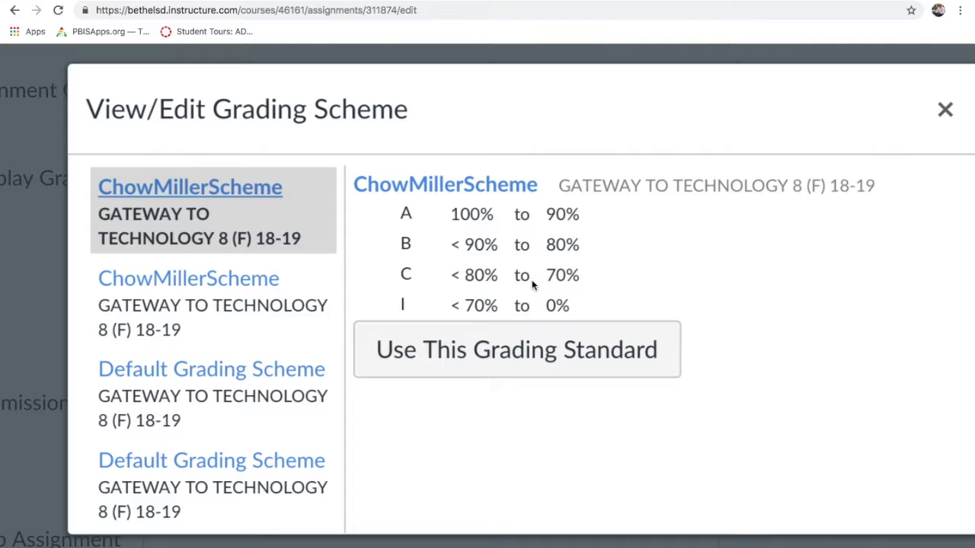
scroll(531, 279, down, 5)
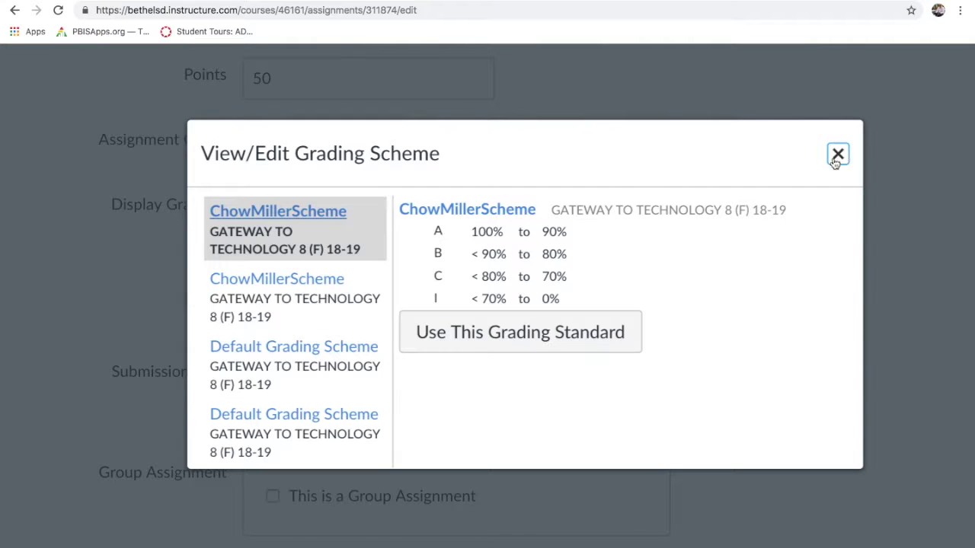
click(545, 327)
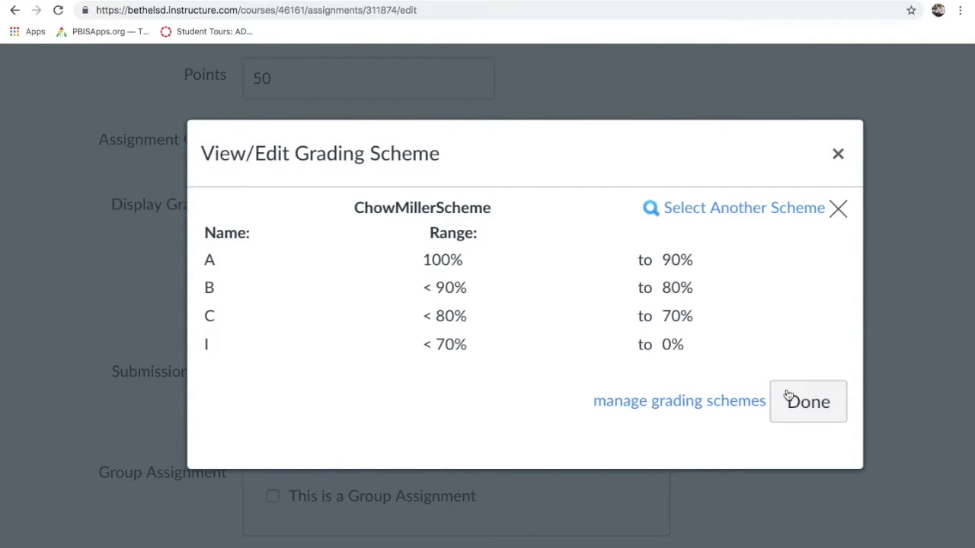
click(805, 409)
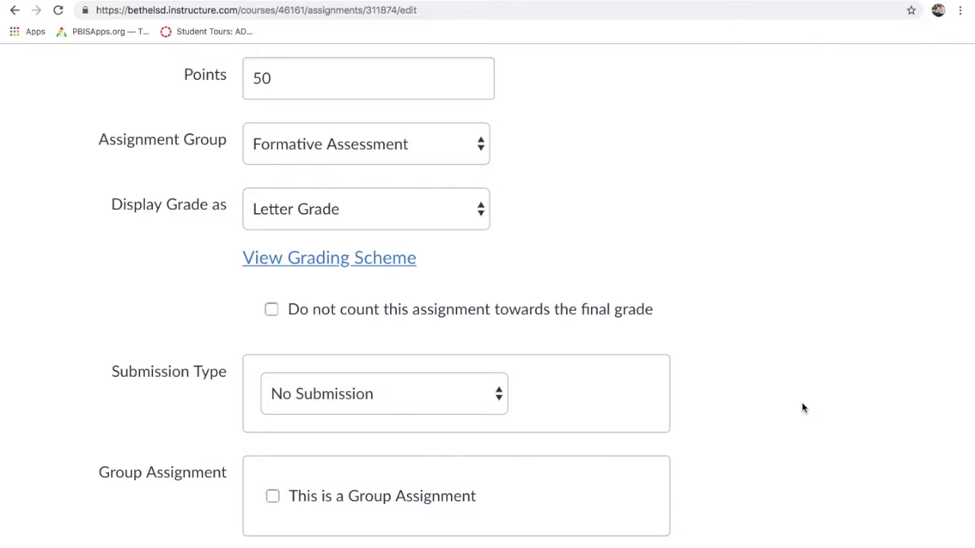
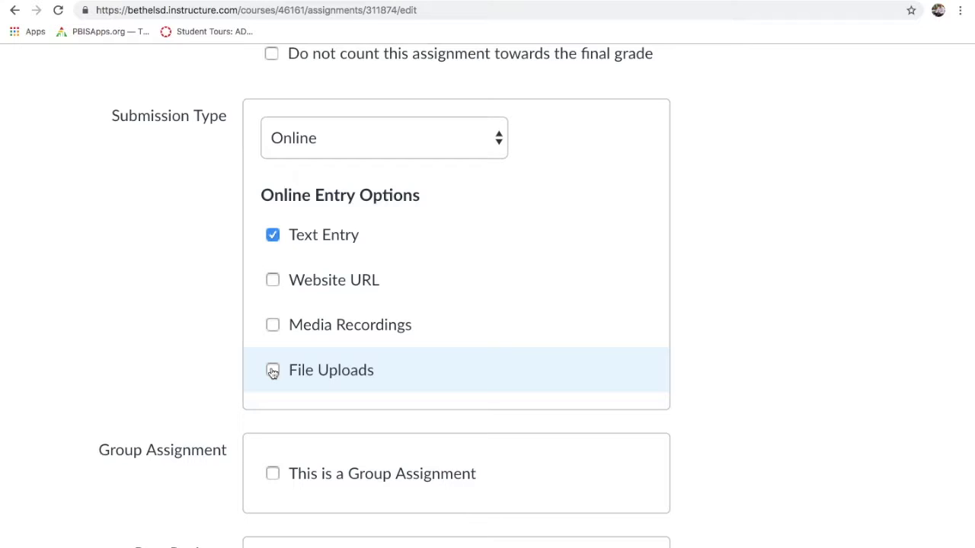
Tick Sync to SIS so this assignment's grades go to the Student Information System
scroll(548, 451, down, 4)
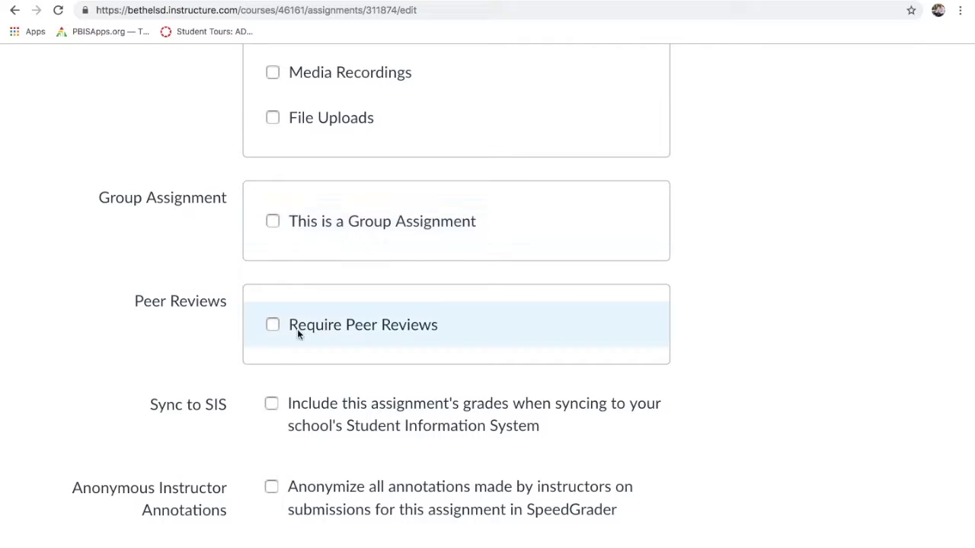
scroll(273, 329, down, 5)
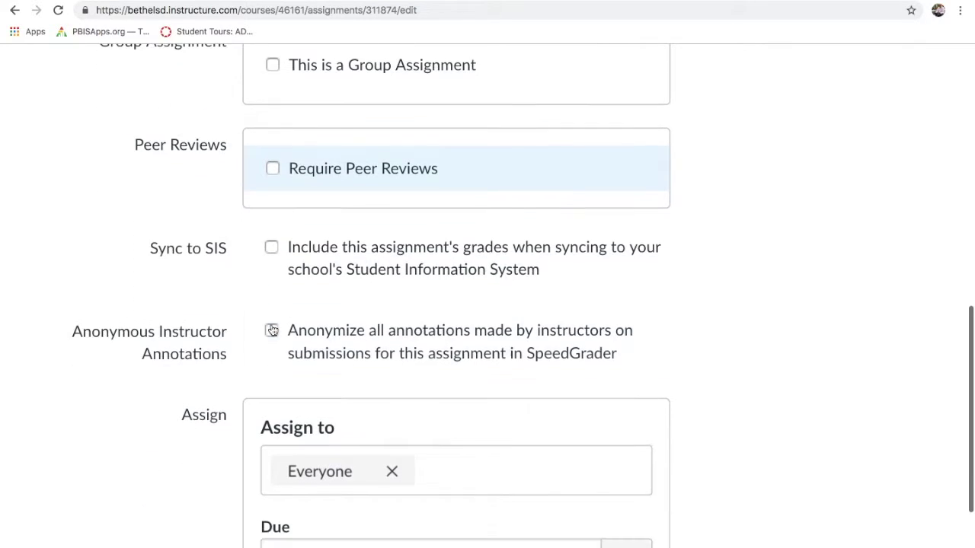
click(271, 249)
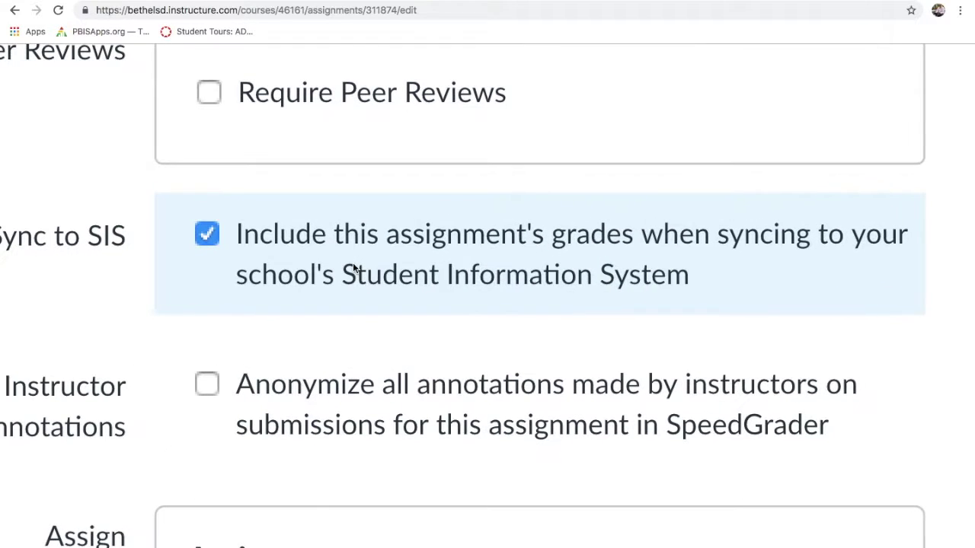
scroll(354, 267, down, 3)
scroll(353, 268, up, 3)
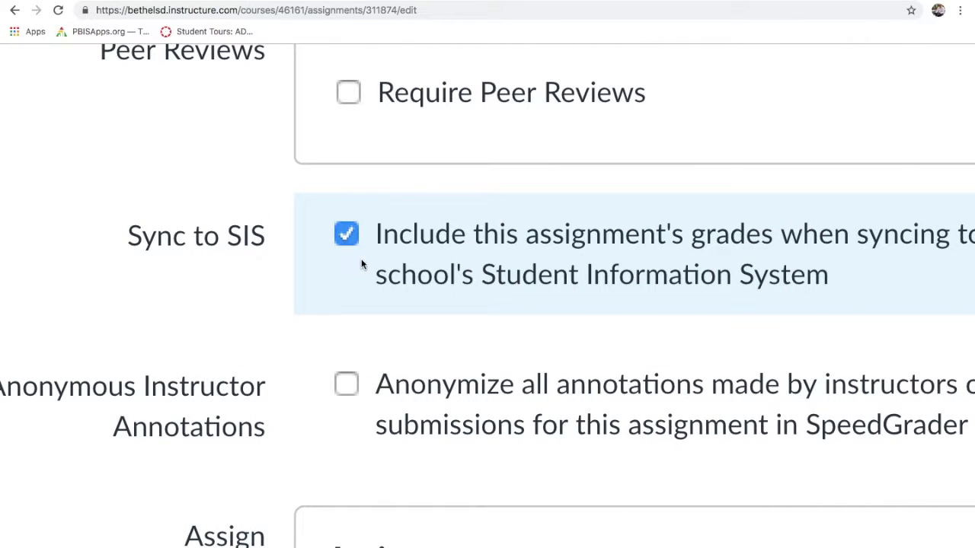
scroll(640, 280, right, 2)
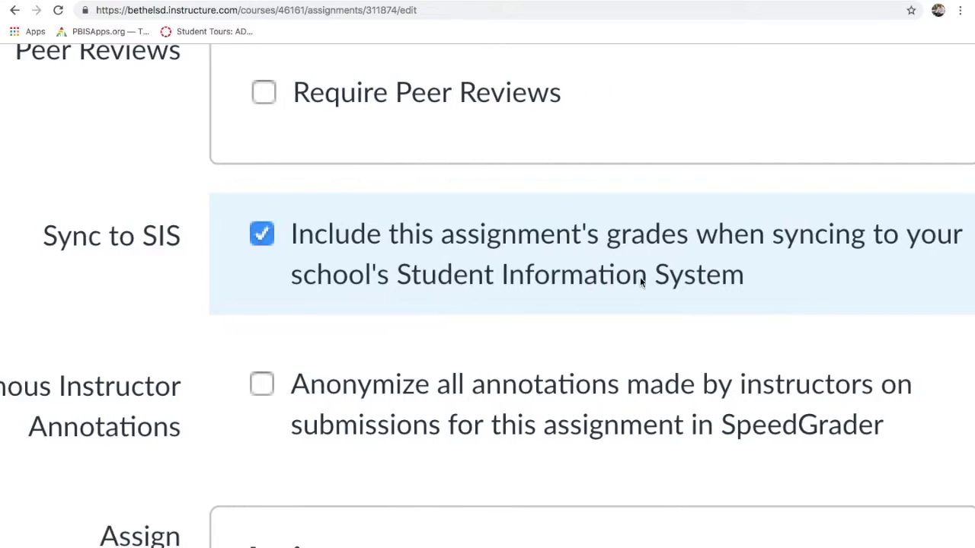
scroll(639, 282, right, 1)
scroll(609, 274, up, 1)
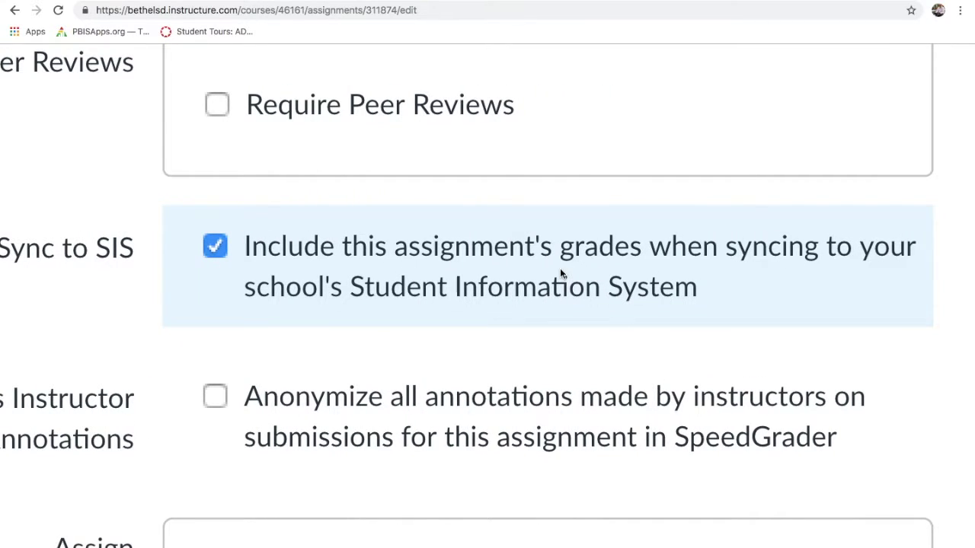
scroll(573, 293, down, 1)
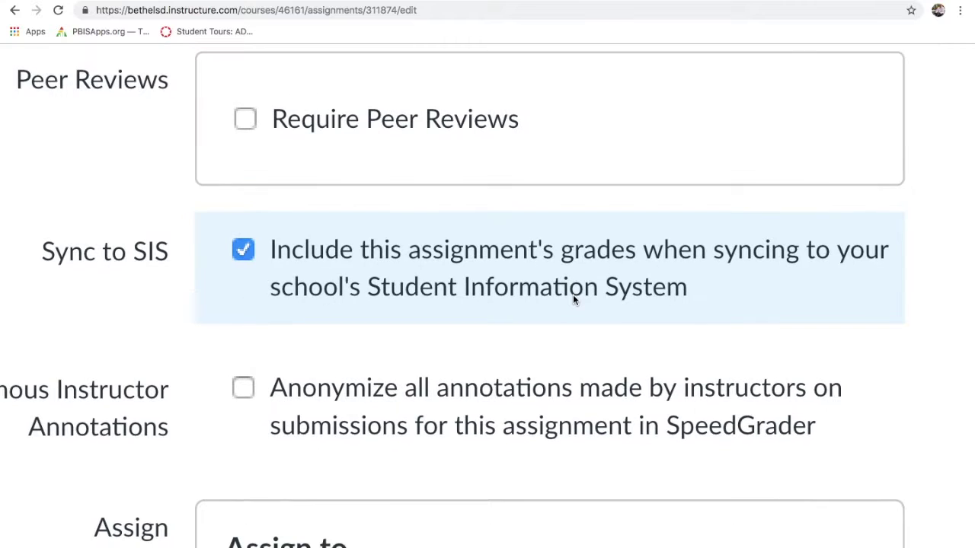
scroll(594, 339, down, 5)
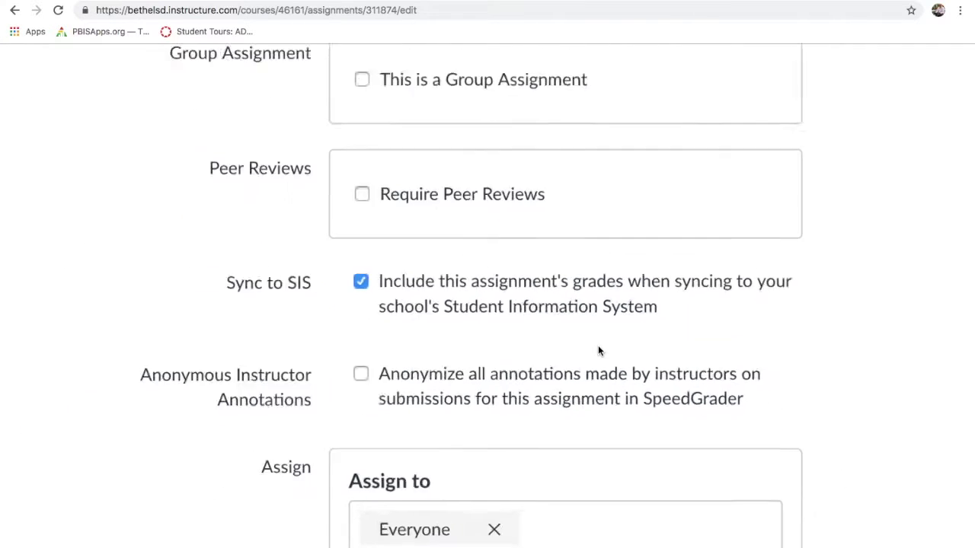
scroll(598, 349, down, 3)
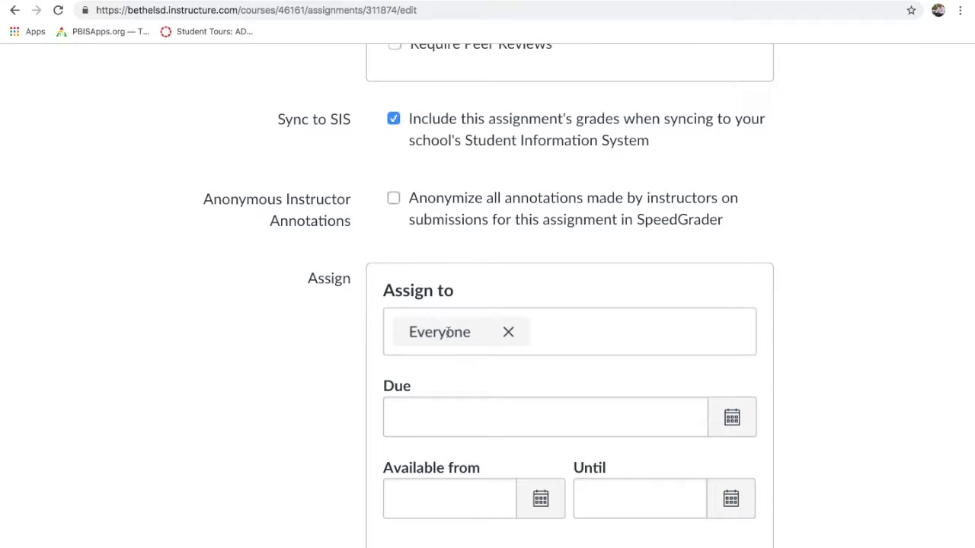
Set the assignment's due date to October 4 at 11:59pm
click(731, 420)
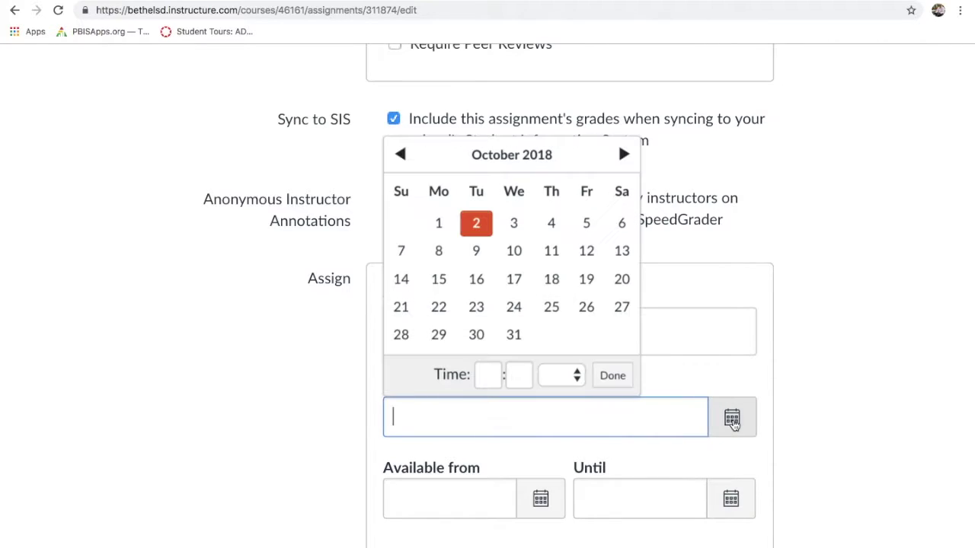
click(551, 223)
click(811, 413)
scroll(812, 412, down, 3)
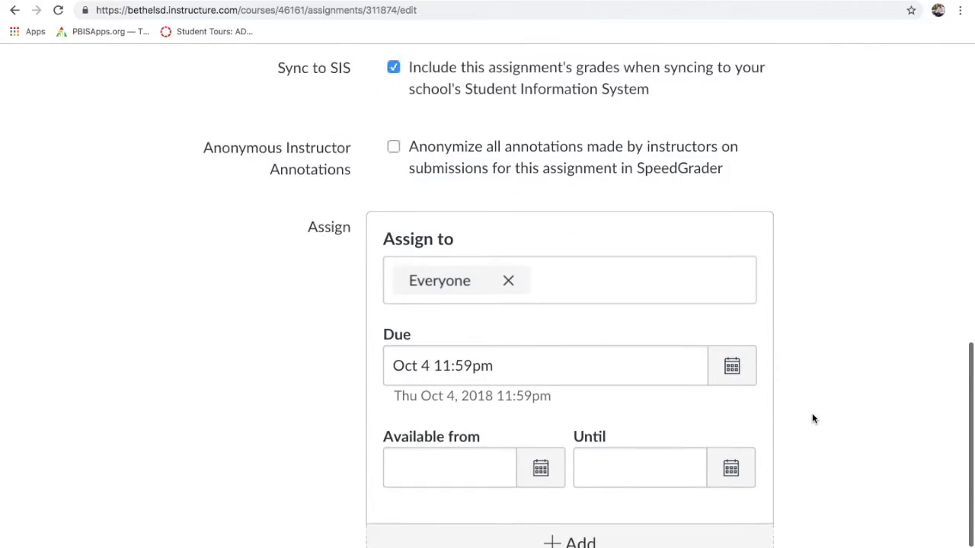
Make the assignment available from October 2 until October 12, 11:59pm
click(546, 409)
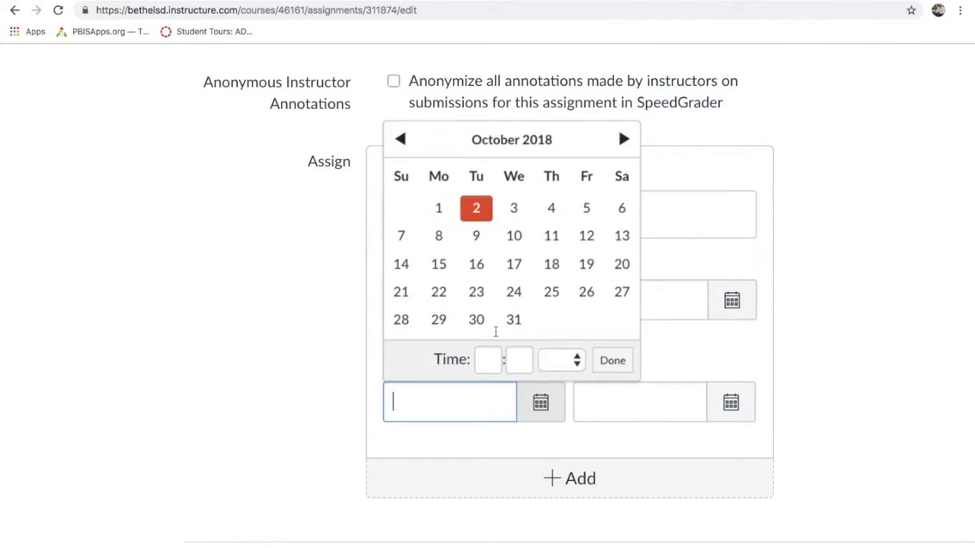
click(473, 207)
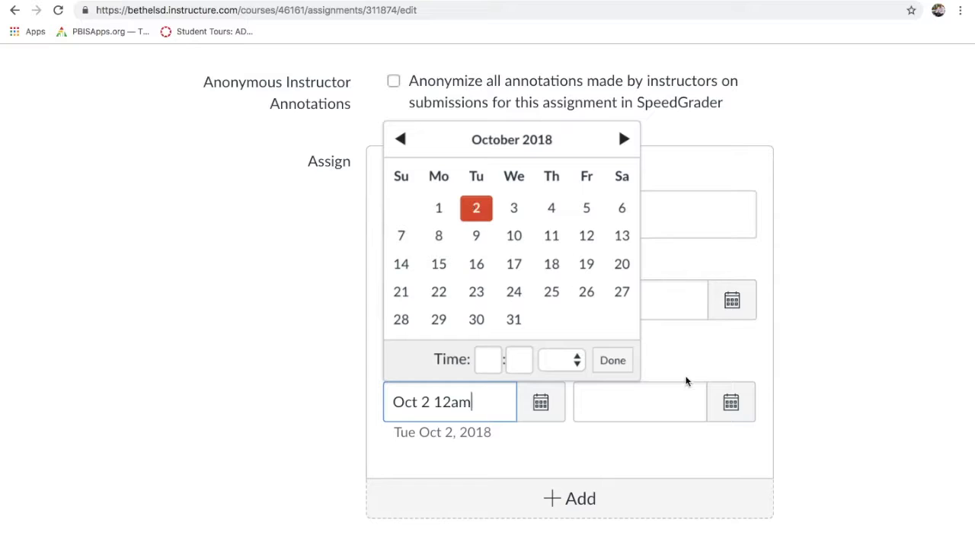
click(728, 402)
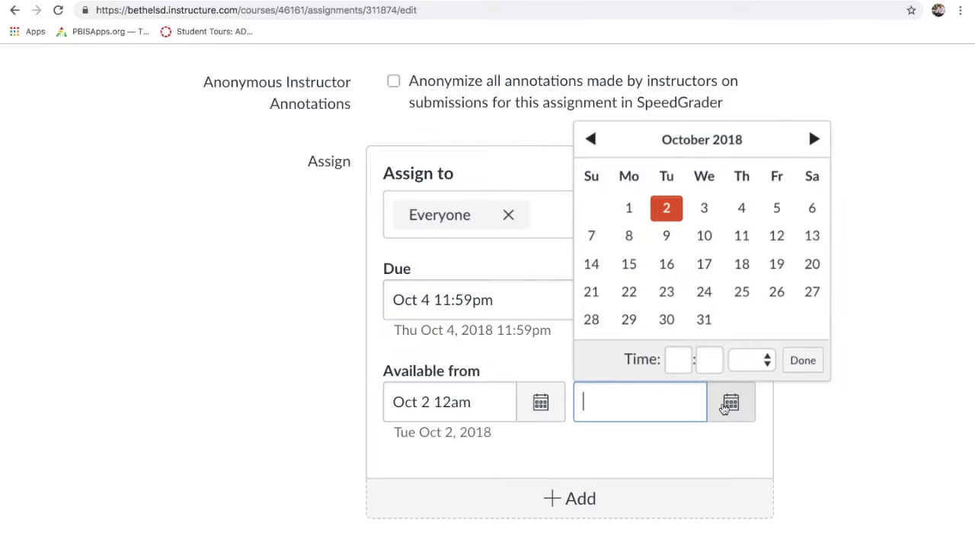
click(776, 212)
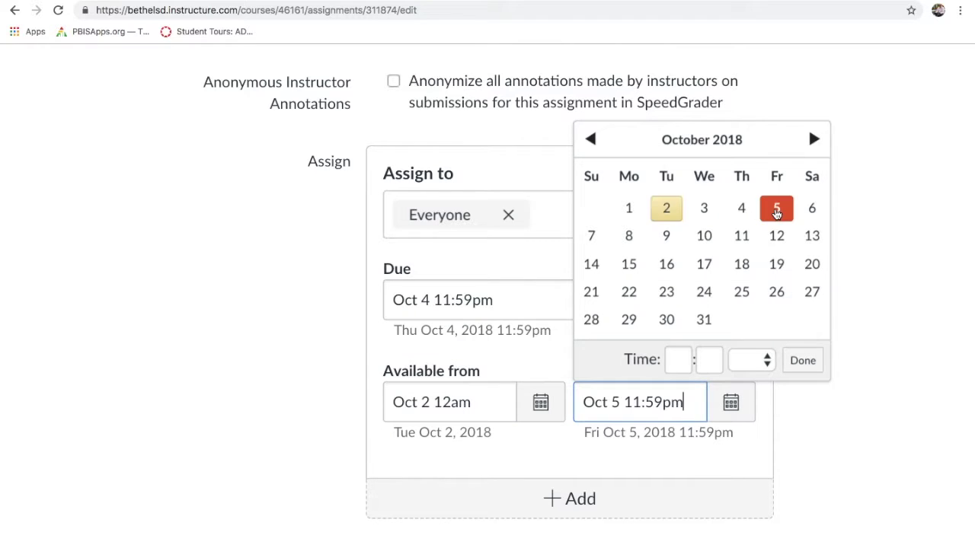
click(631, 235)
click(776, 245)
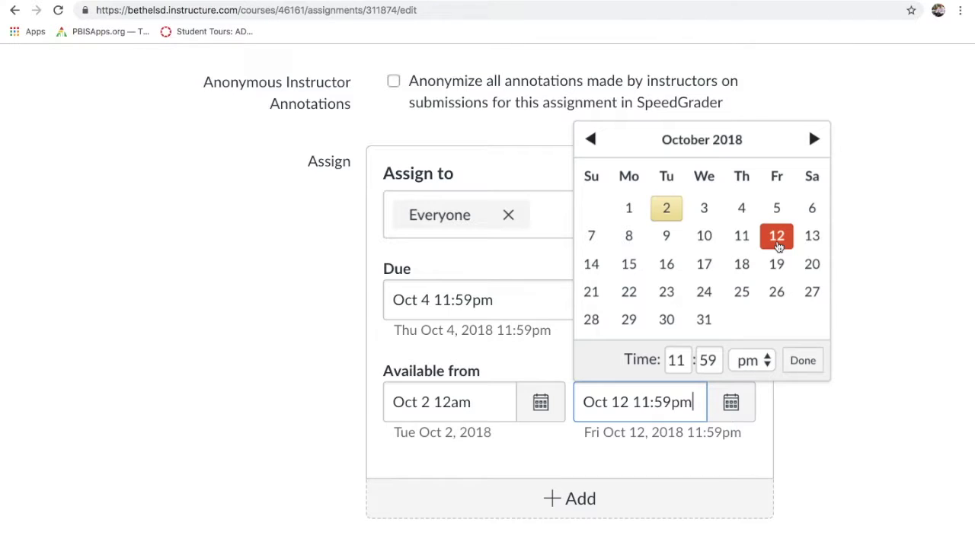
click(800, 364)
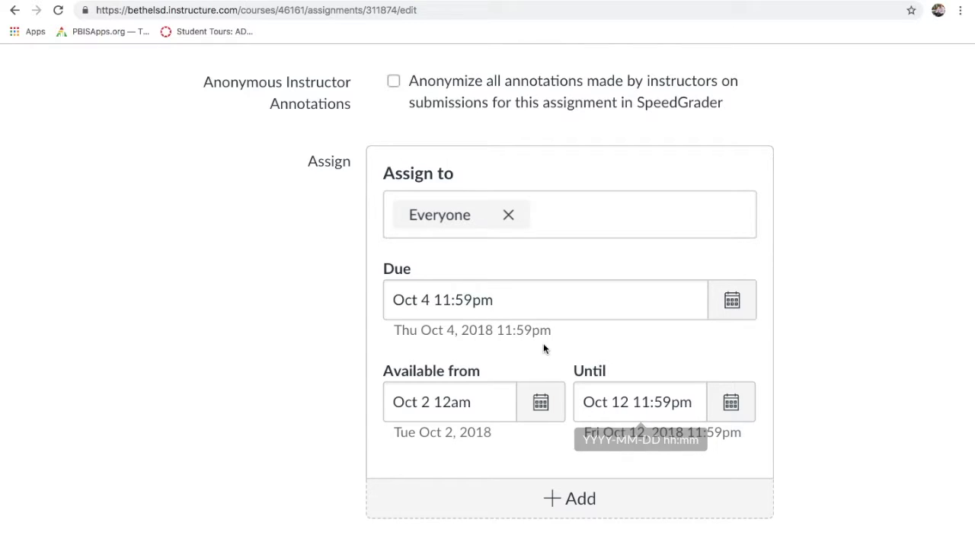
scroll(881, 423, right, 2)
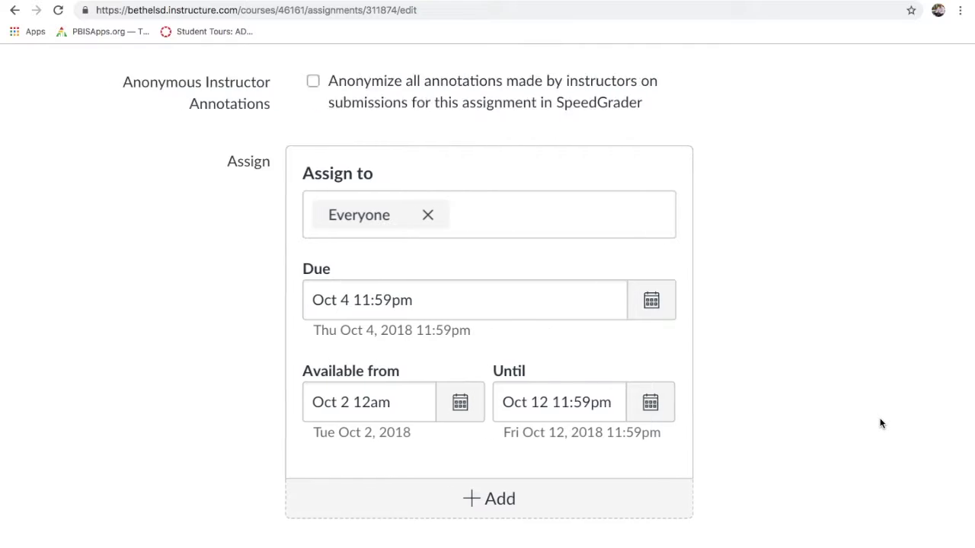
scroll(881, 423, down, 2)
scroll(881, 423, right, 2)
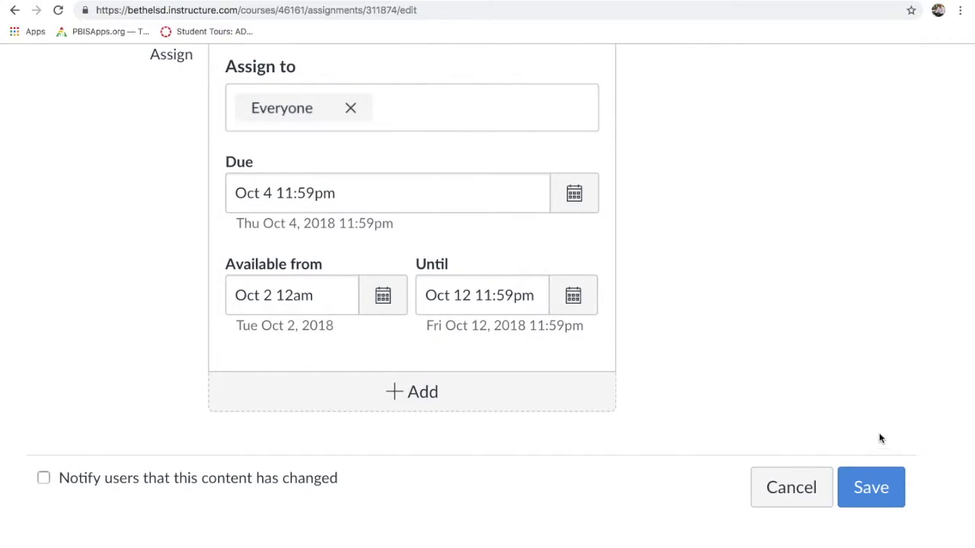
scroll(878, 439, up, 6)
Turn Sync to SIS back off and save the Pretend Assignment
drag(522, 393, 193, 353)
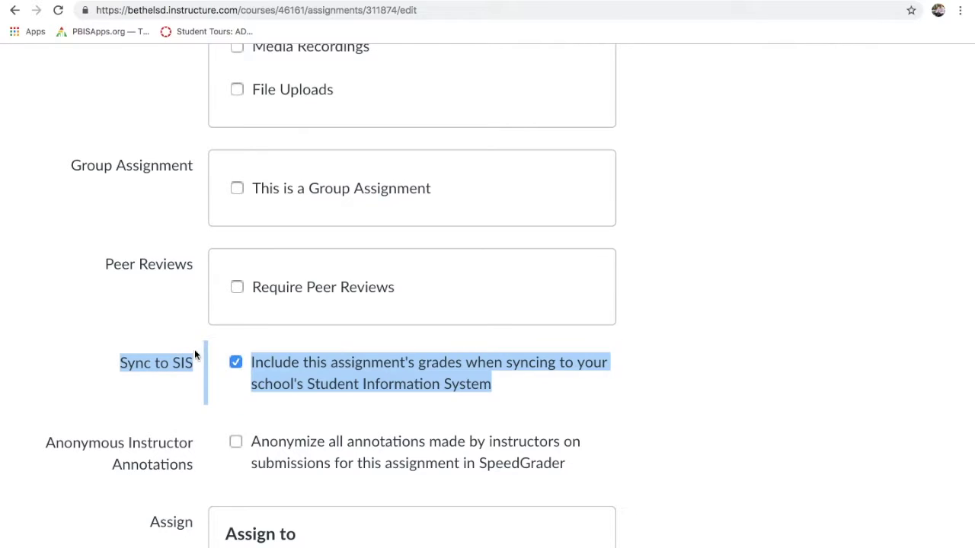
click(417, 382)
scroll(703, 478, down, 3)
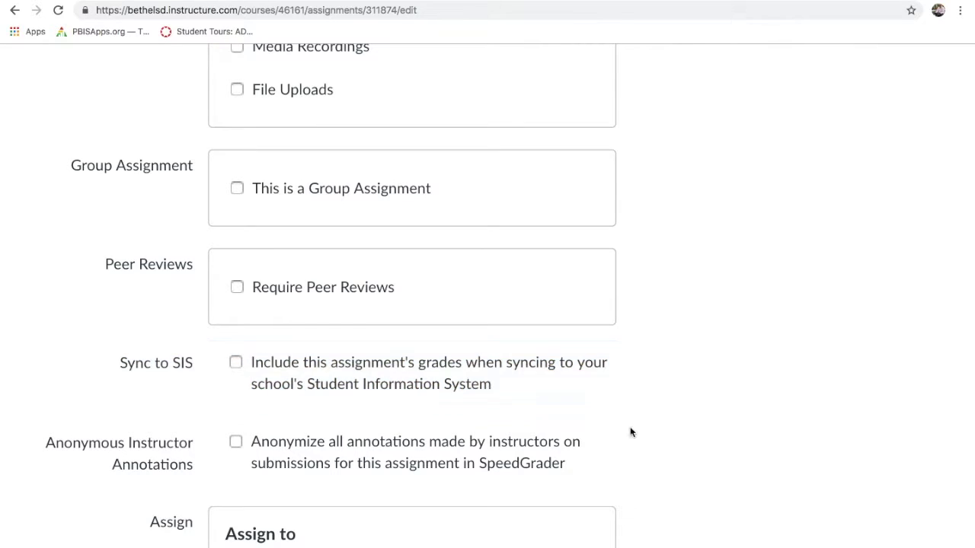
scroll(703, 484, down, 3)
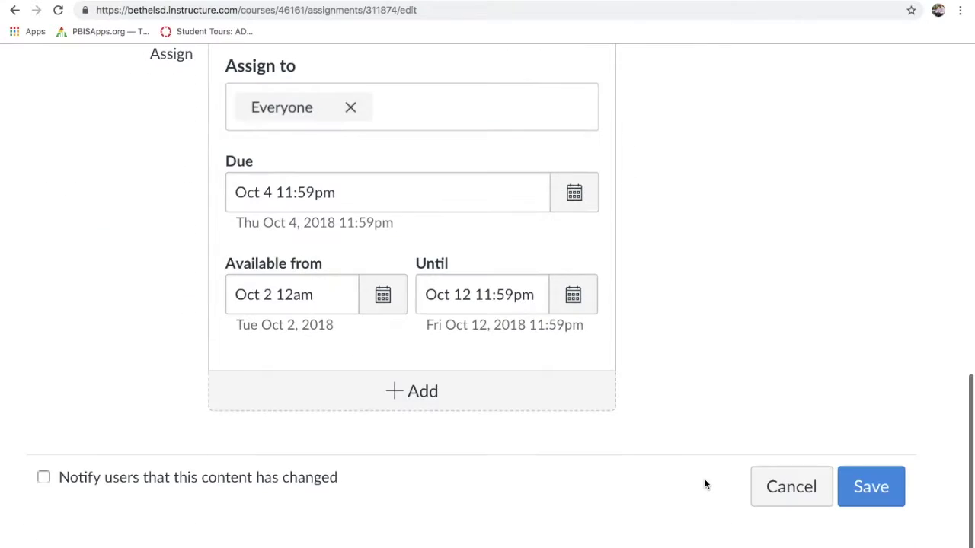
click(868, 483)
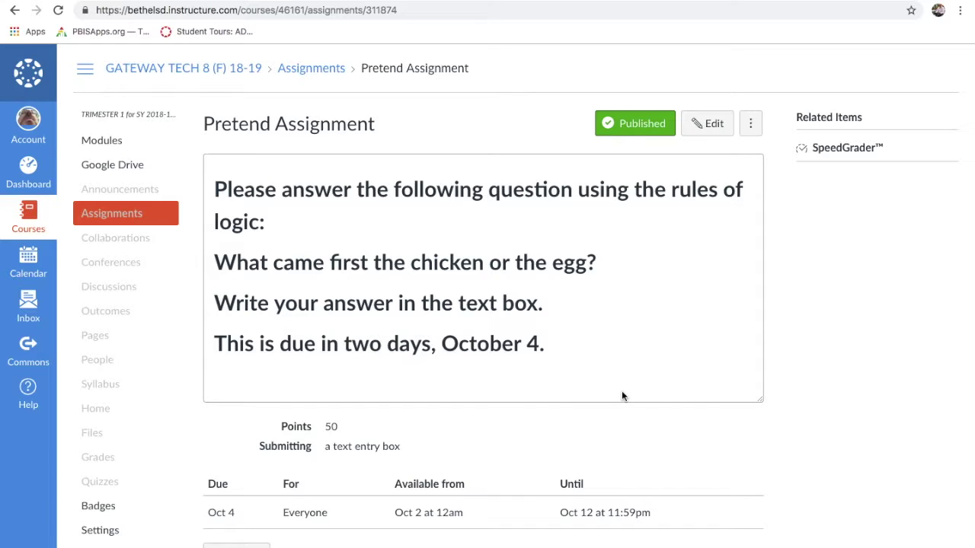
On GATEWAY TECH 8 modules, collapse Unit 2, expand Unit 1, and open Tumblewing Video
click(188, 68)
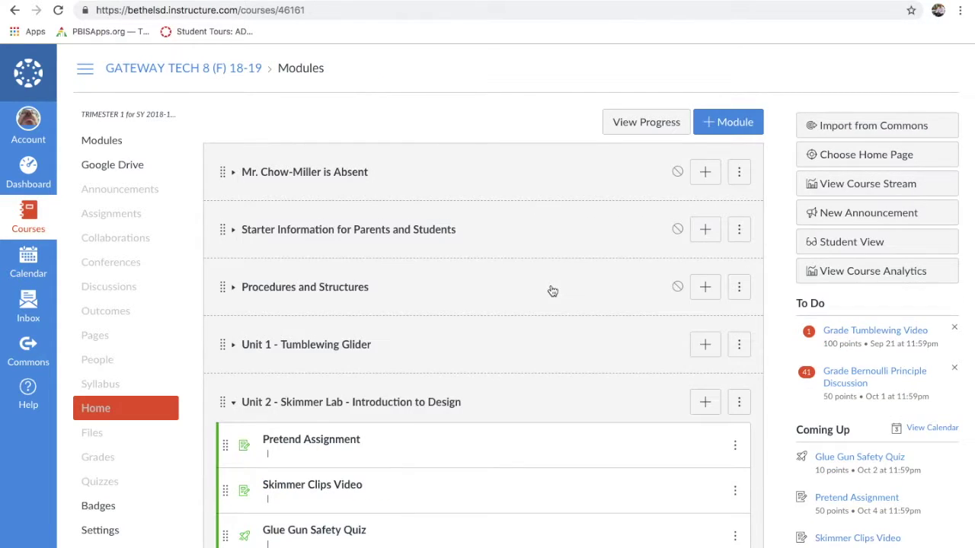
scroll(278, 359, down, 5)
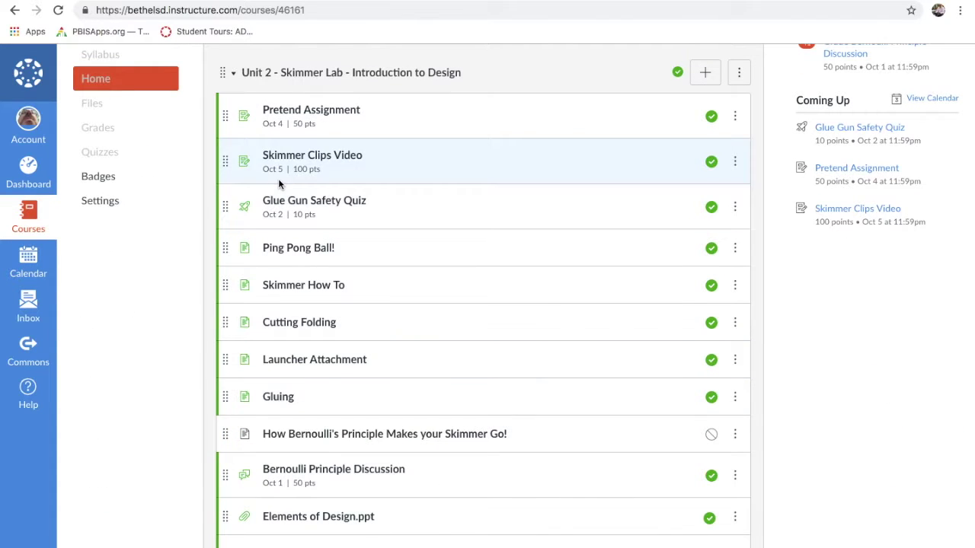
click(234, 75)
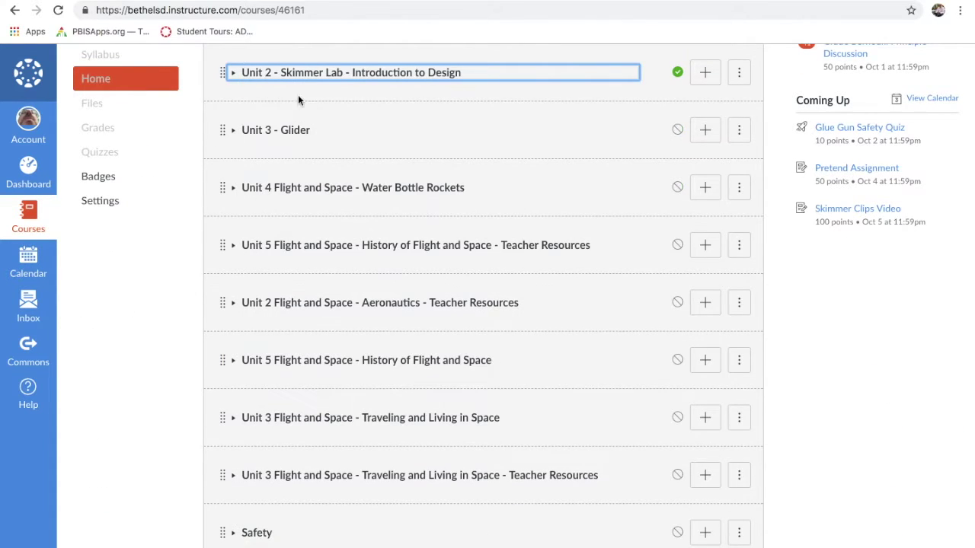
scroll(298, 99, up, 3)
click(234, 109)
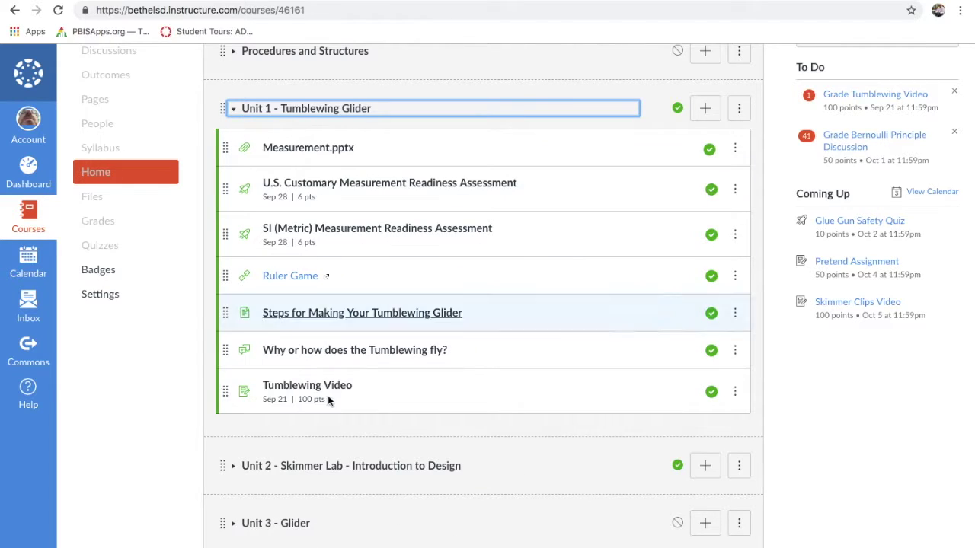
click(327, 387)
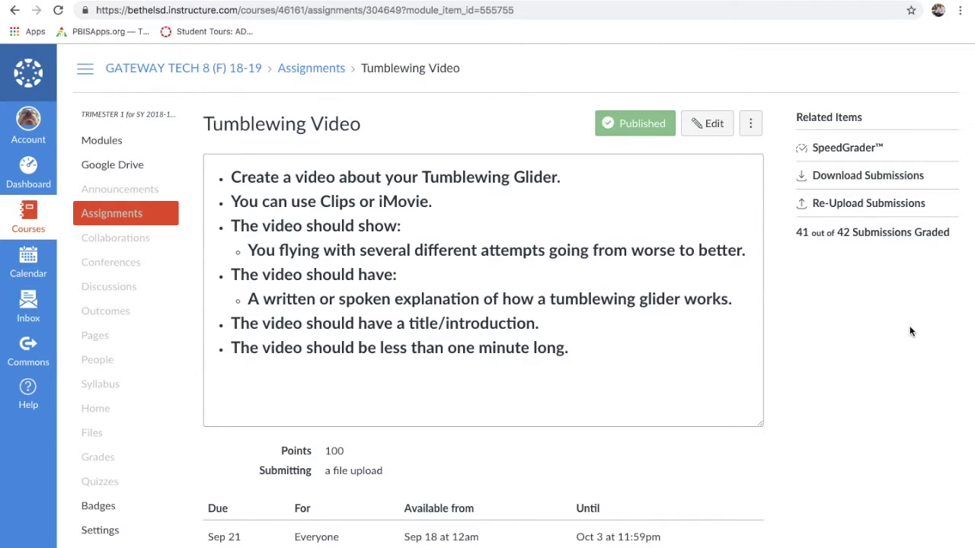
Launch SpeedGrader for Tumblewing Video from the Related Items panel
scroll(826, 391, down, 2)
scroll(827, 391, up, 2)
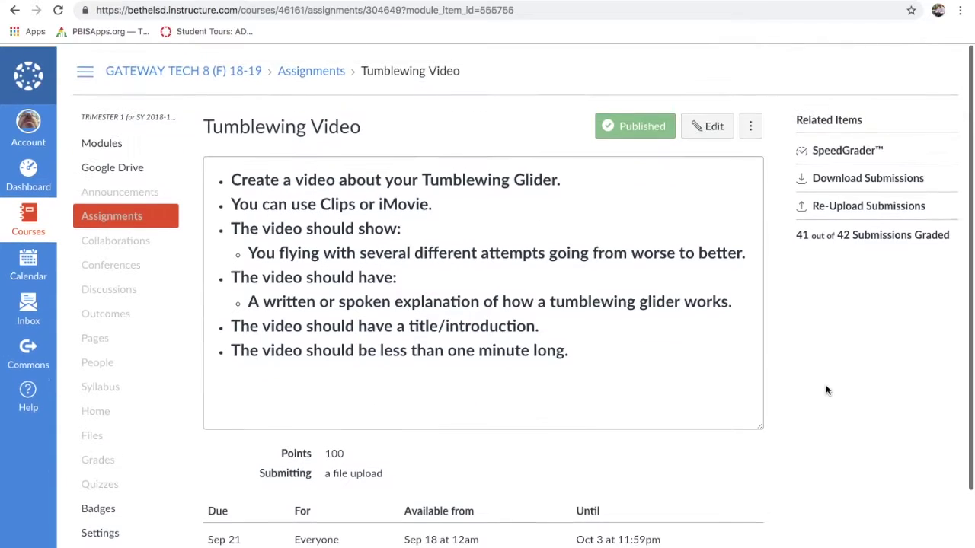
click(826, 148)
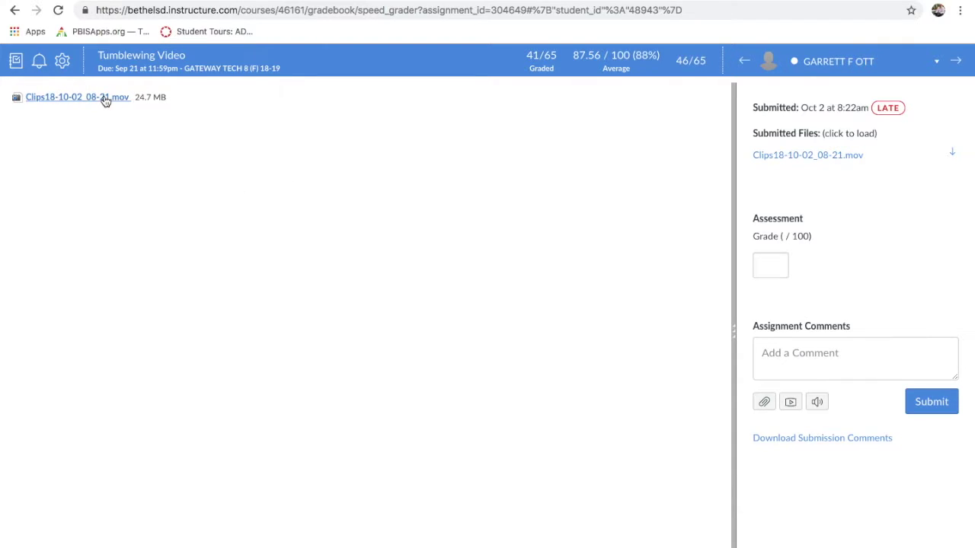
Filter SpeedGrader's student list to section GATEWAY TECH 8 (Per:3)
click(939, 65)
scroll(876, 200, down, 2)
scroll(876, 200, down, 4)
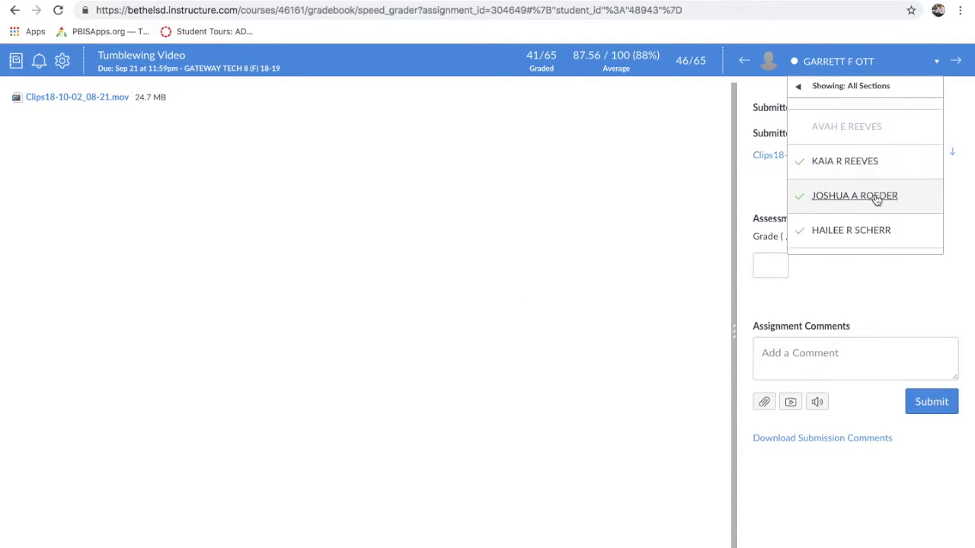
scroll(877, 200, up, 4)
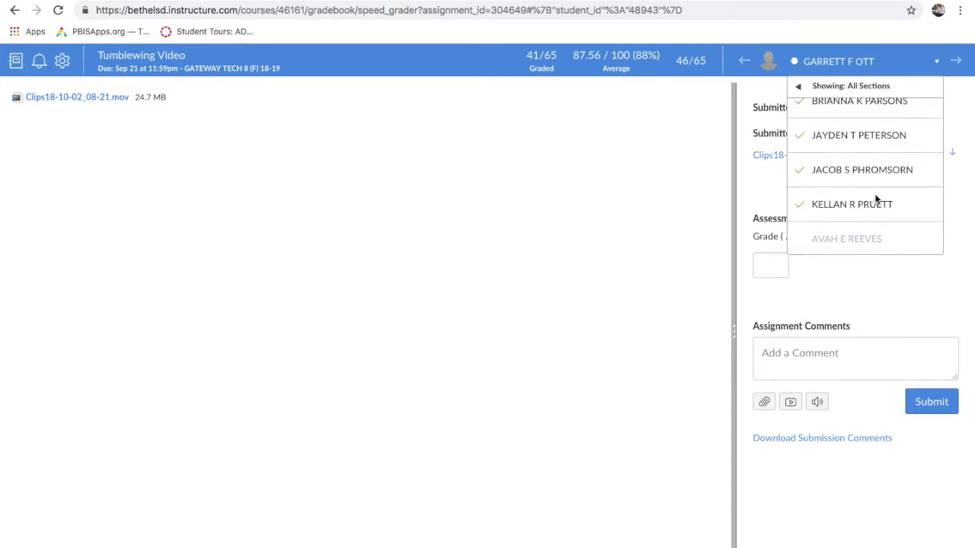
scroll(876, 200, up, 3)
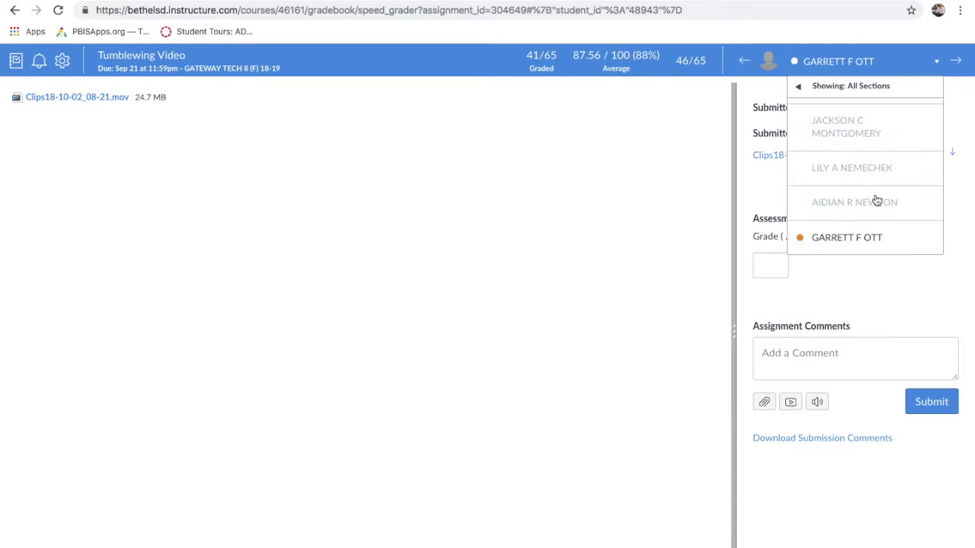
click(938, 65)
click(938, 64)
mouse_move(875, 86)
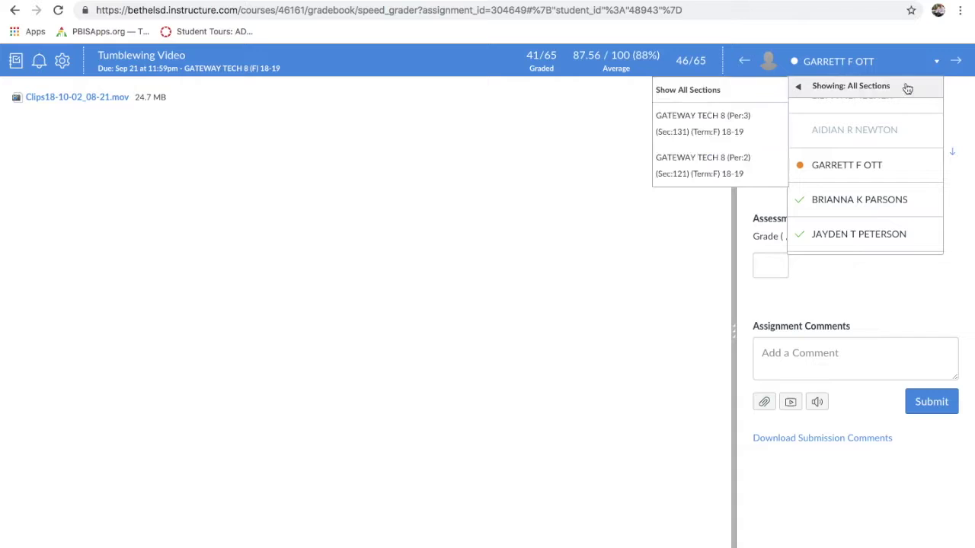
click(730, 124)
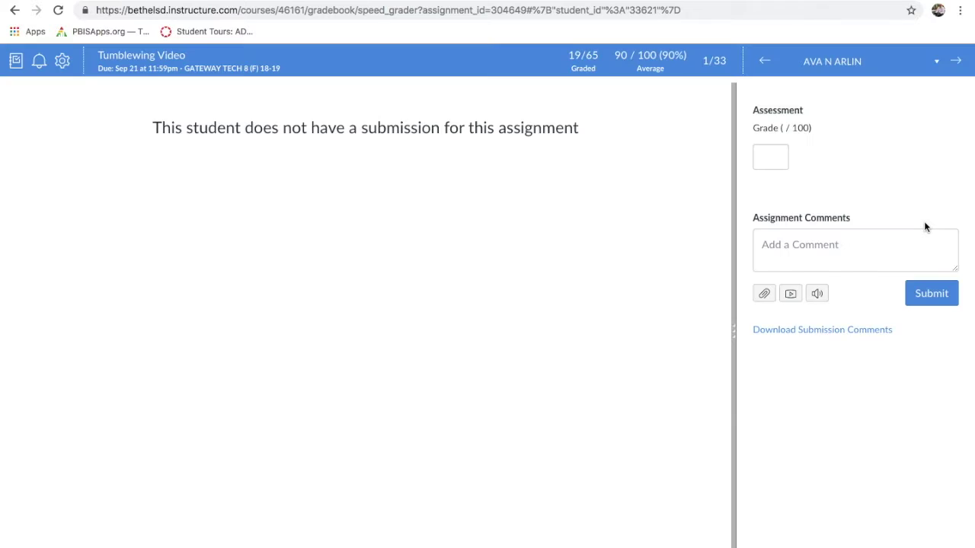
Switch to the second student and download their 1080p.mov video submission
click(935, 61)
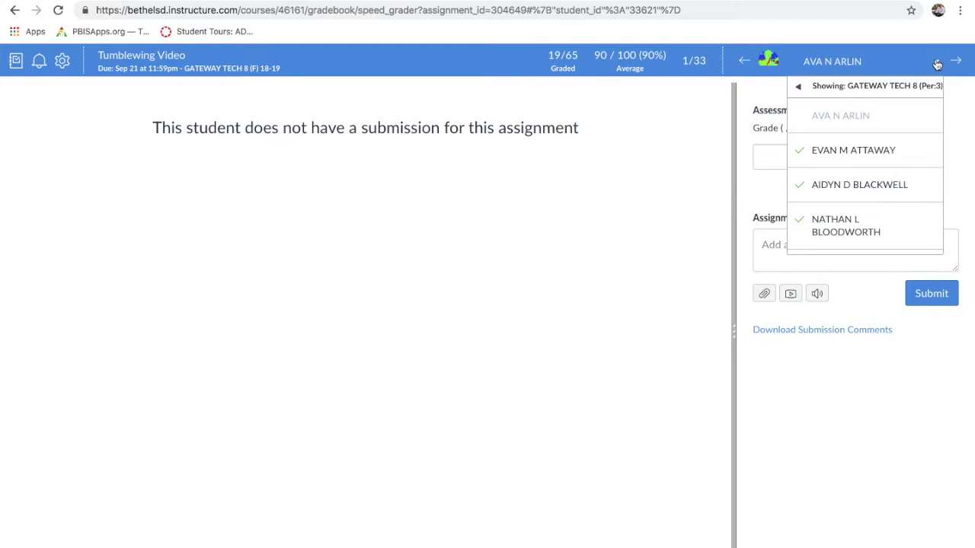
click(859, 150)
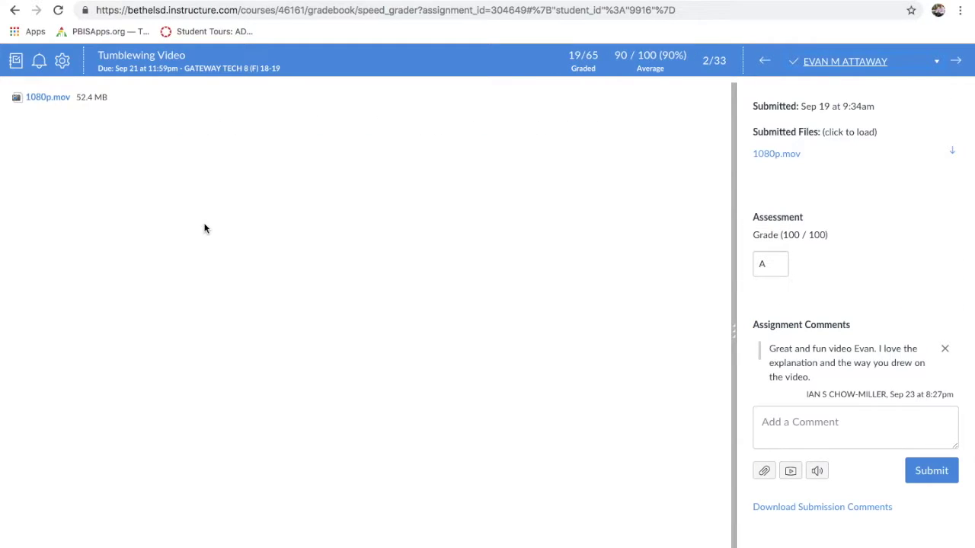
click(42, 101)
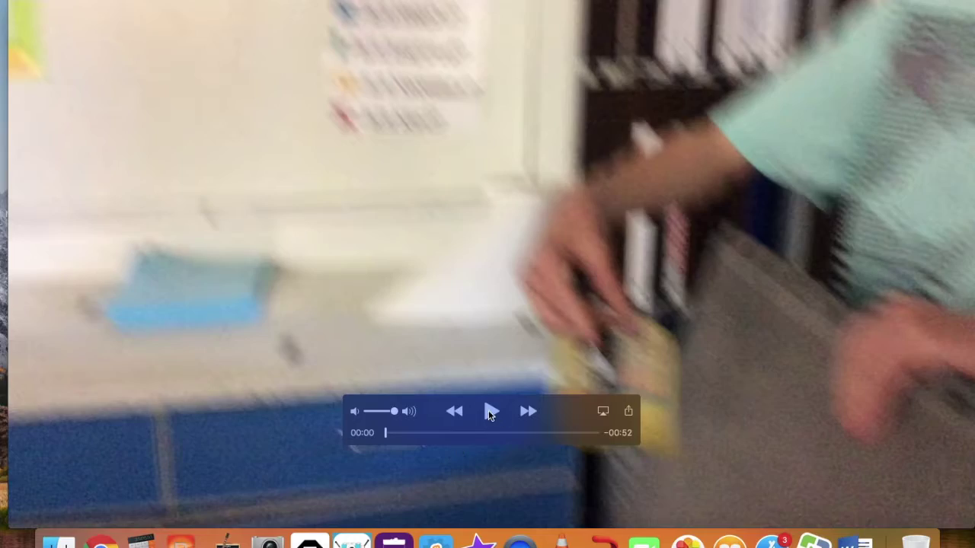
Play the student's video with volume raised, pause near 00:47, and close QuickTime Player
click(491, 412)
key(XF86AudioRaiseVolume)
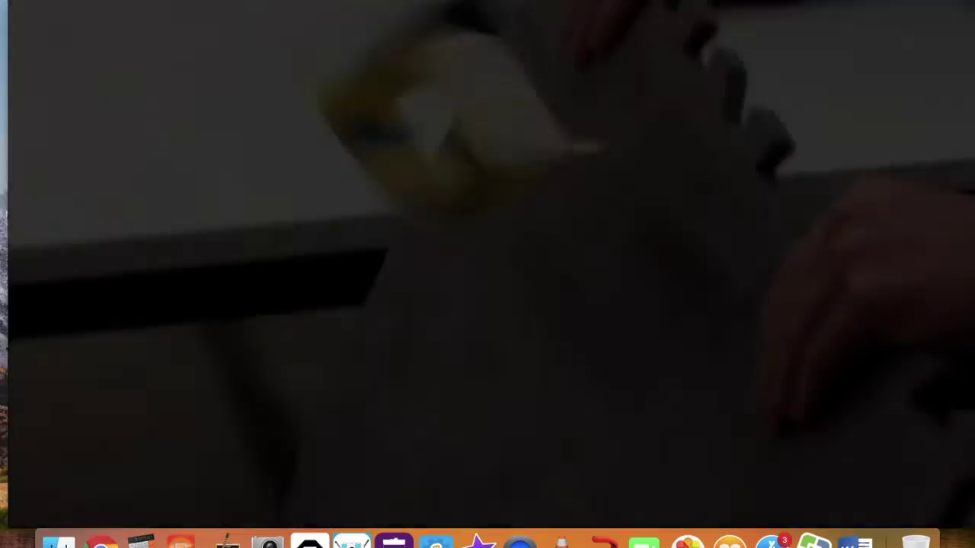
mouse_move(613, 454)
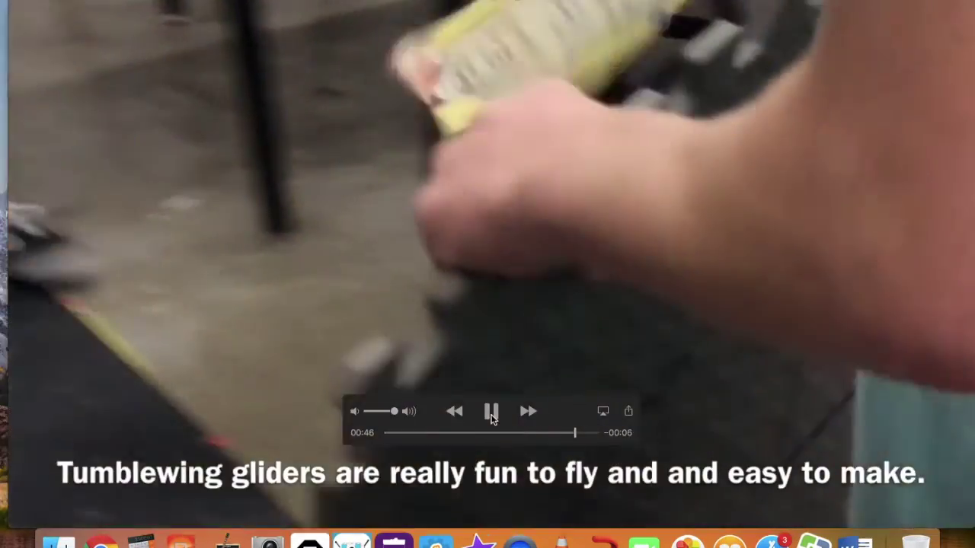
click(491, 415)
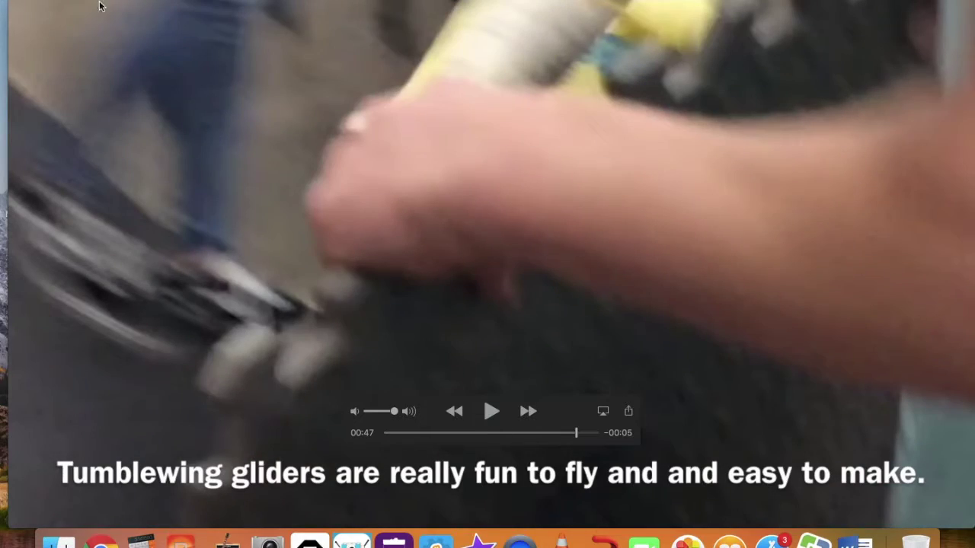
click(20, 3)
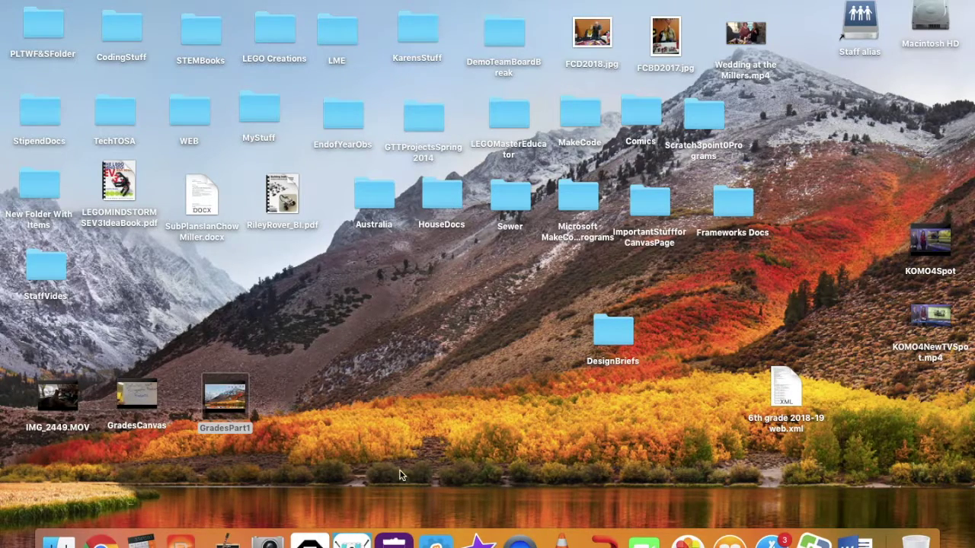
Switch back to Google Chrome showing the student's submission in SpeedGrader
click(102, 542)
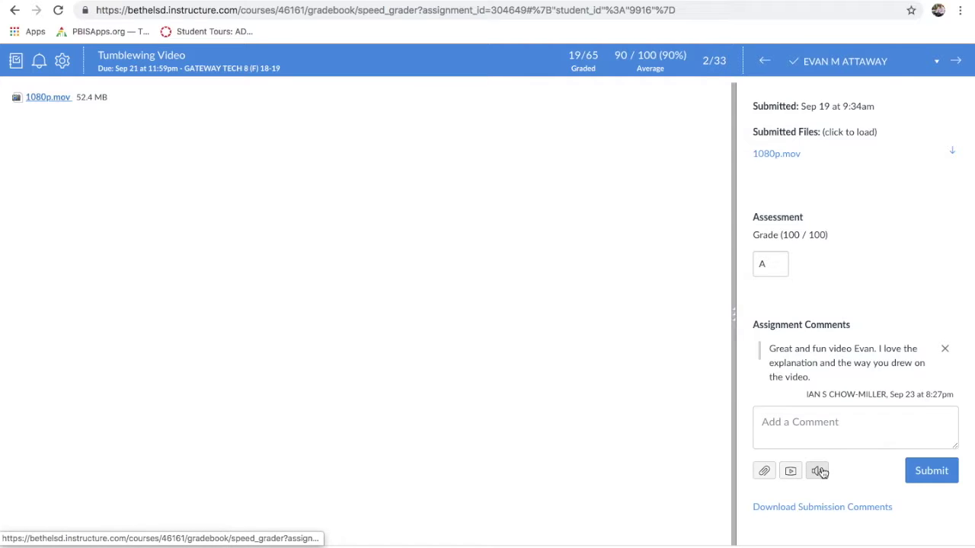
Record a speech-to-text comment praising the student's great job on the assignment
click(819, 472)
click(614, 375)
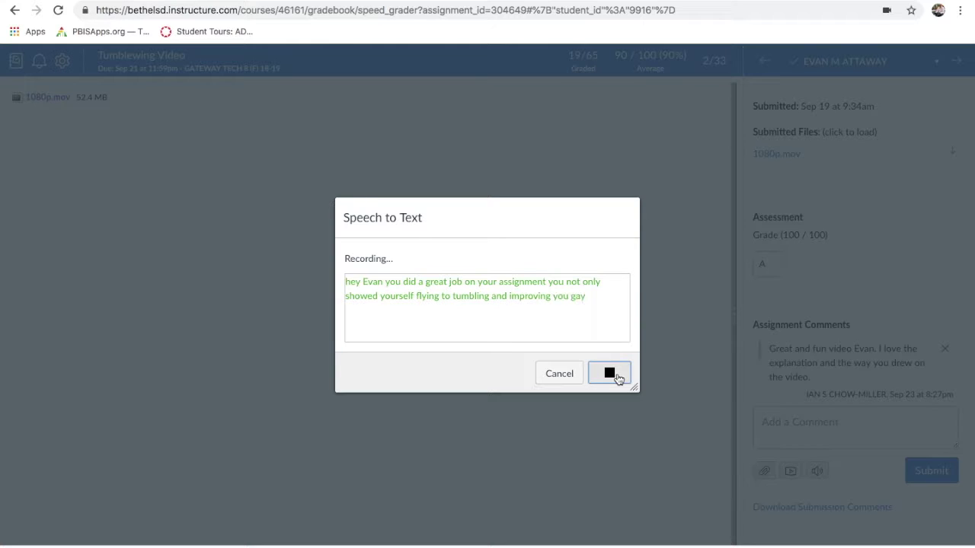
click(617, 375)
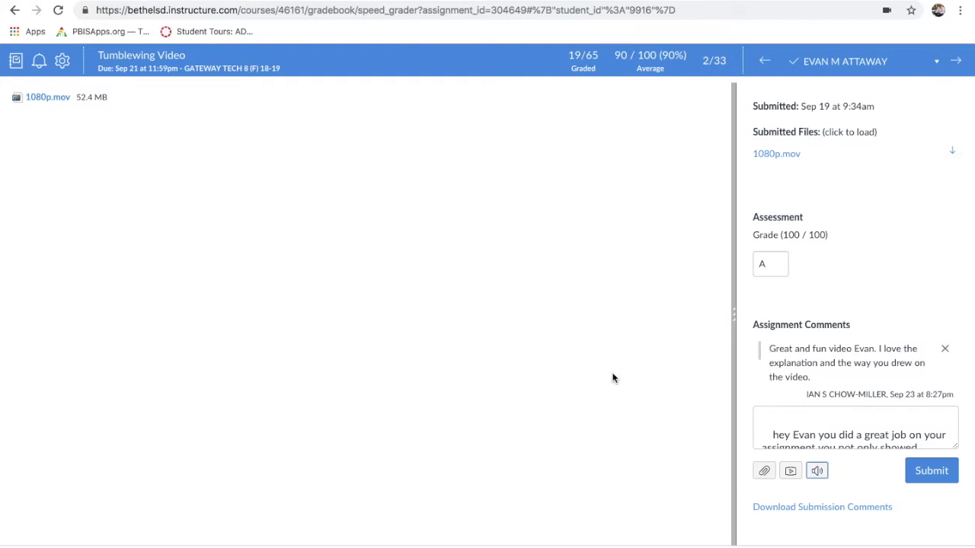
Erase the dictated comment unsent and return to the GATEWAY TECH 8 course home
drag(764, 427, 942, 460)
key(BackSpace)
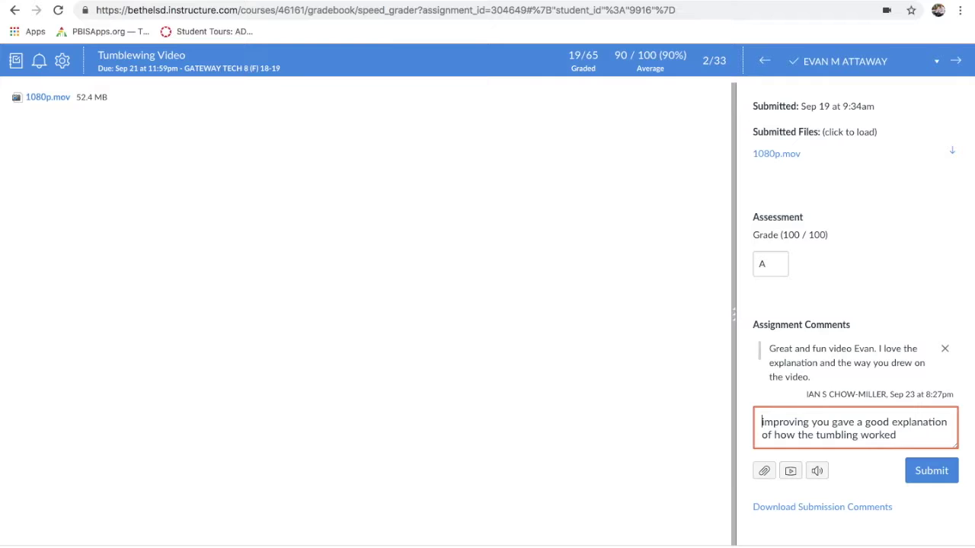
drag(906, 439, 756, 420)
key(BackSpace)
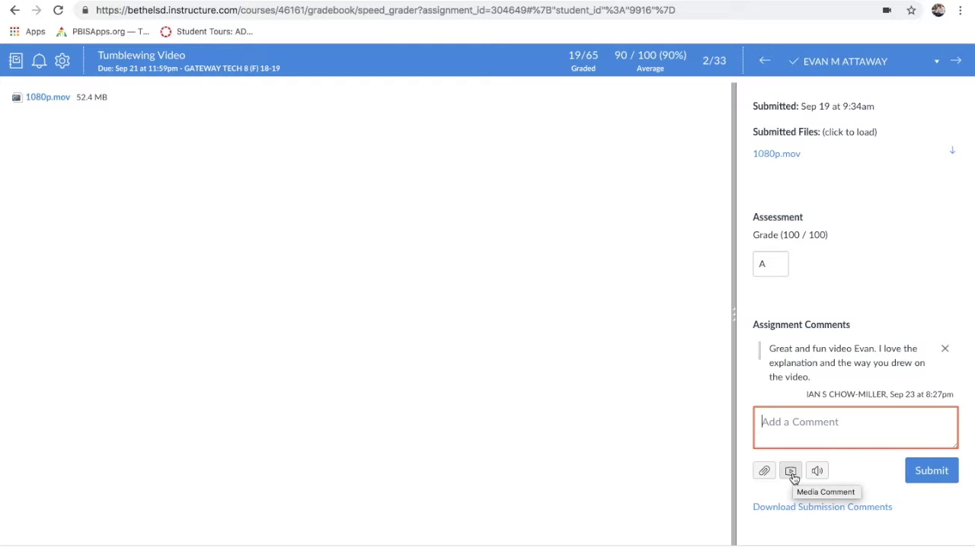
click(790, 472)
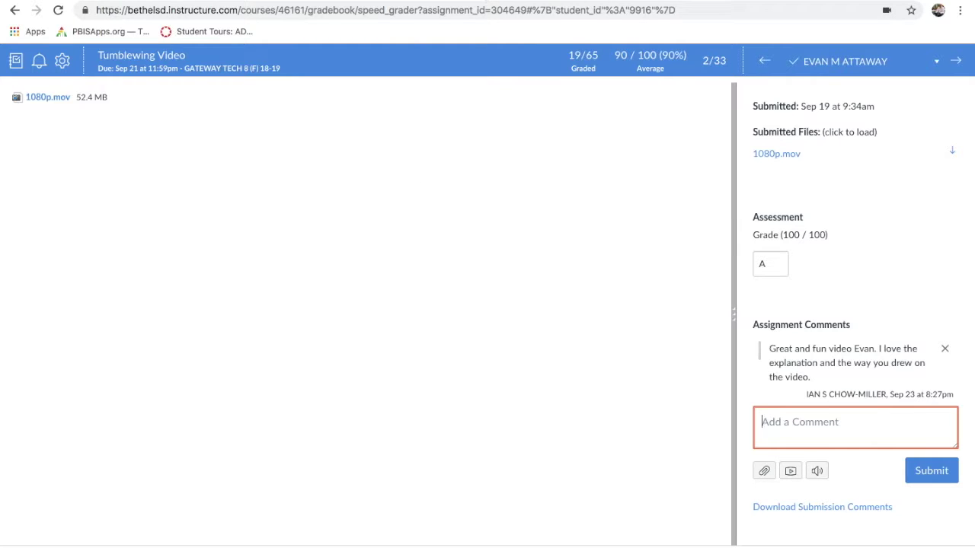
key(ctrl+w)
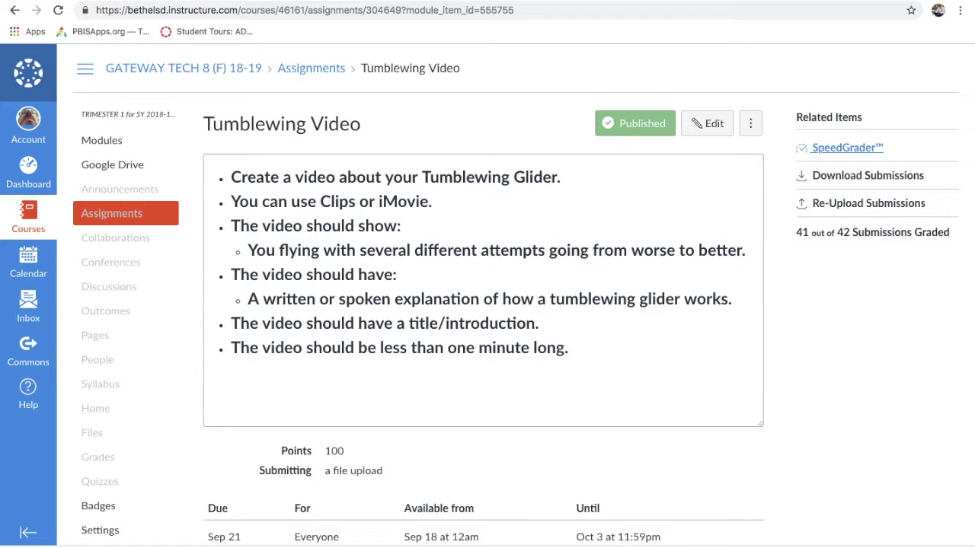
click(162, 70)
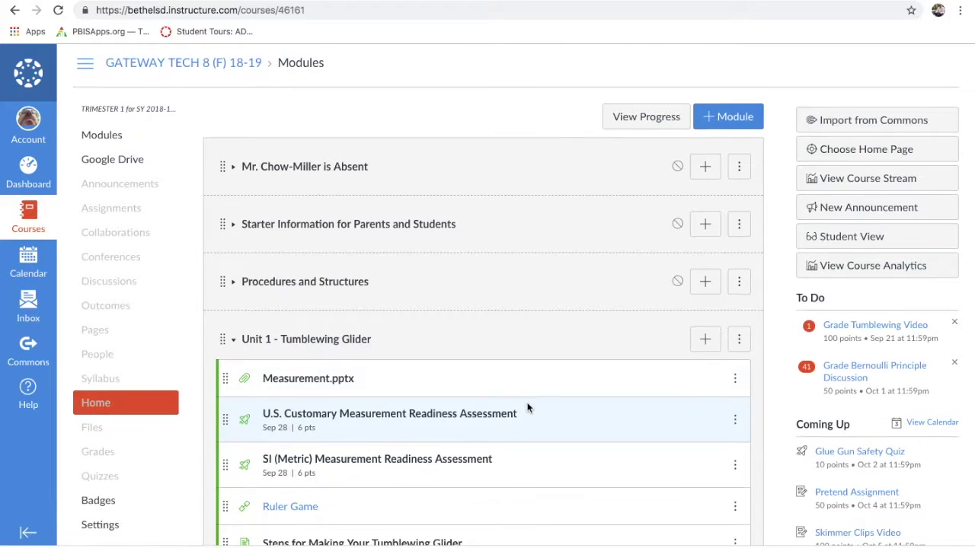
Expand the Unit 2 - Skimmer Lab module and scroll to the Bernoulli Principle Discussion item
scroll(529, 409, down, 4)
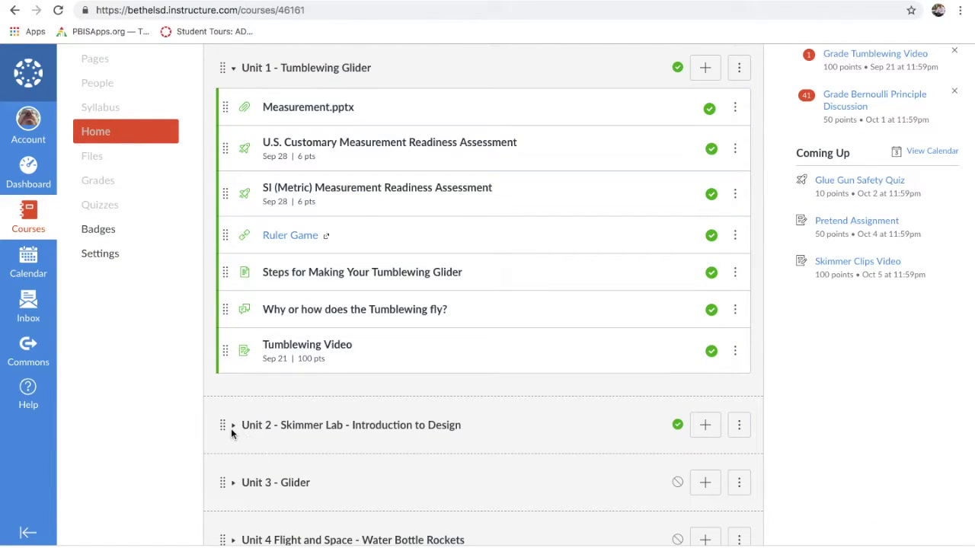
click(233, 426)
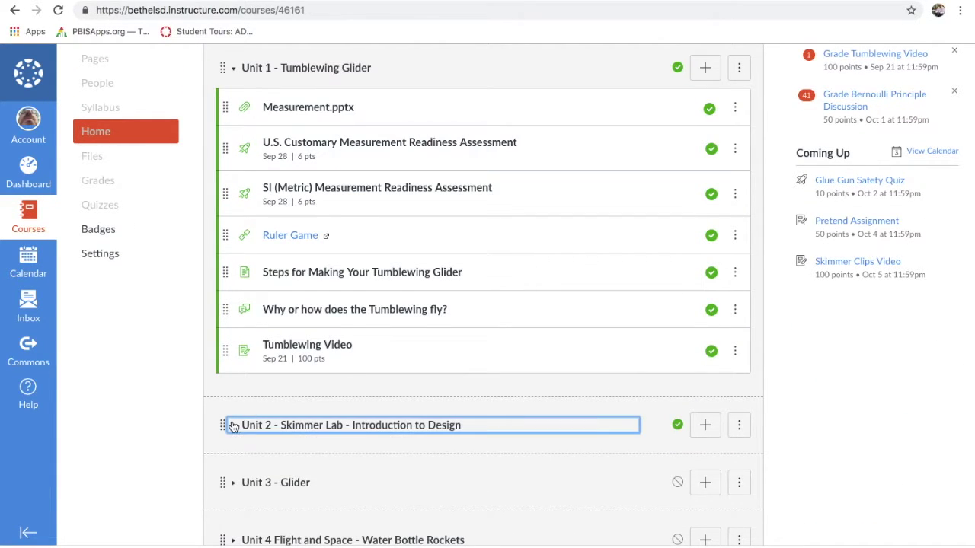
scroll(387, 447, down, 1)
scroll(387, 453, down, 5)
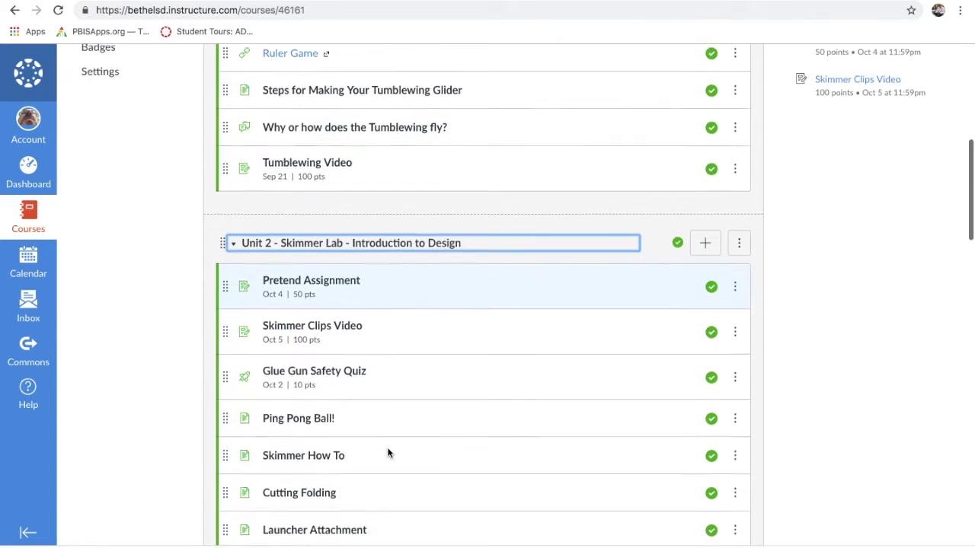
scroll(387, 450, down, 3)
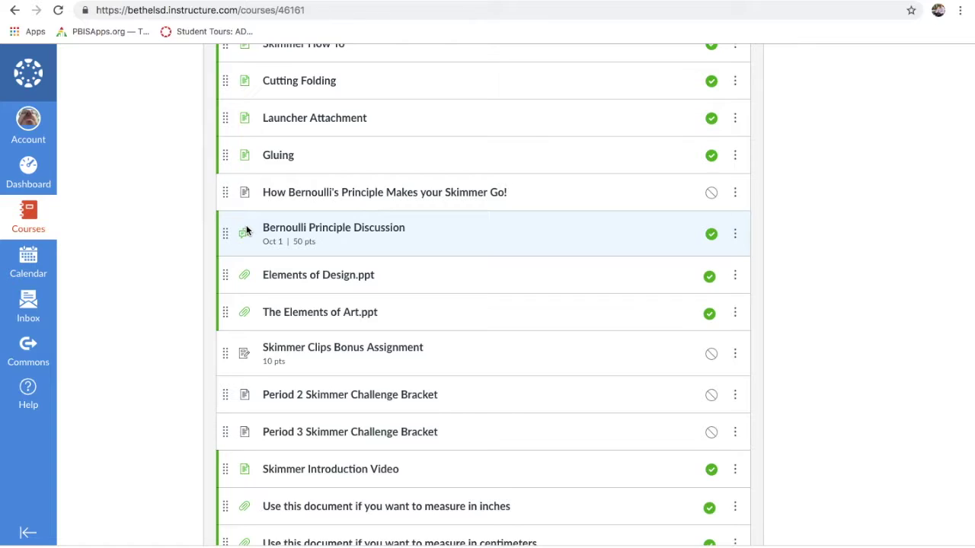
scroll(250, 263, up, 5)
scroll(251, 267, up, 1)
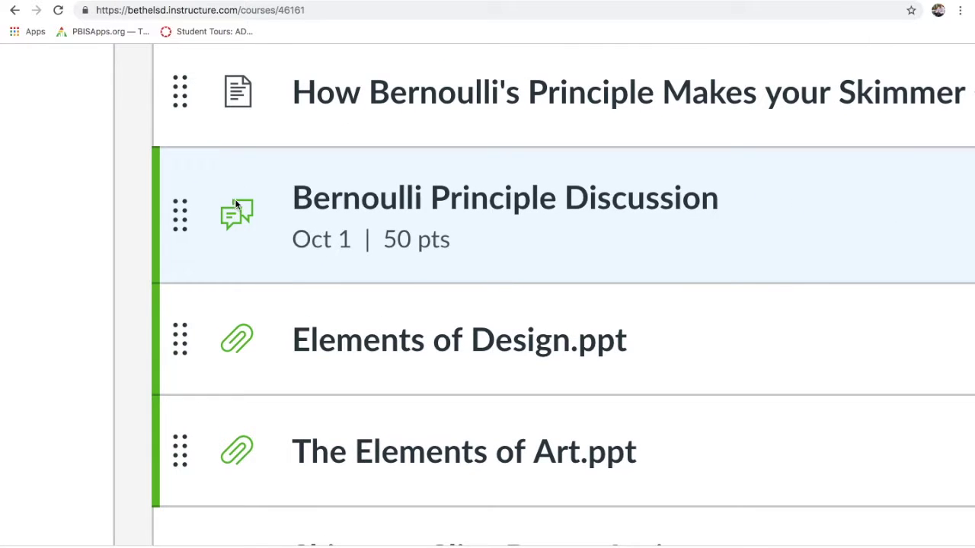
scroll(235, 202, up, 5)
scroll(235, 203, up, 8)
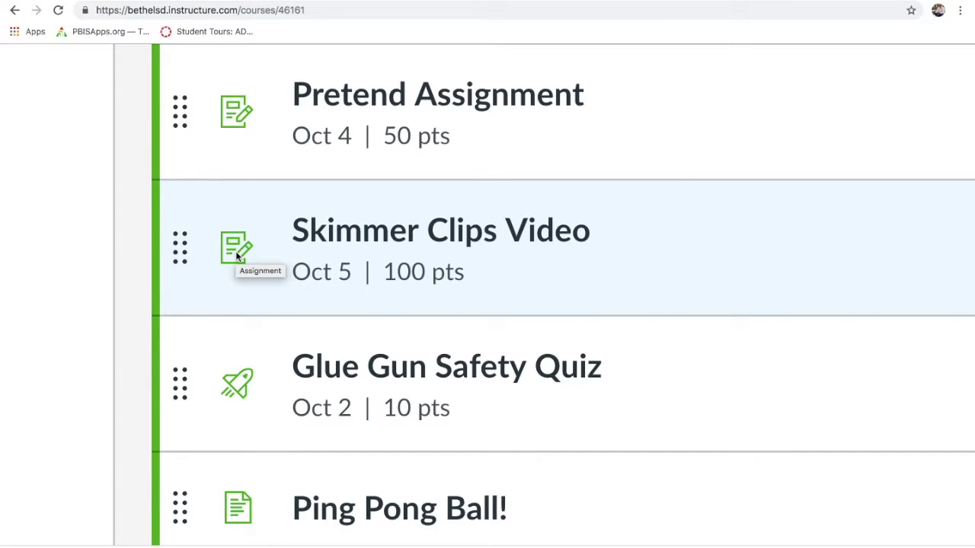
scroll(236, 255, down, 10)
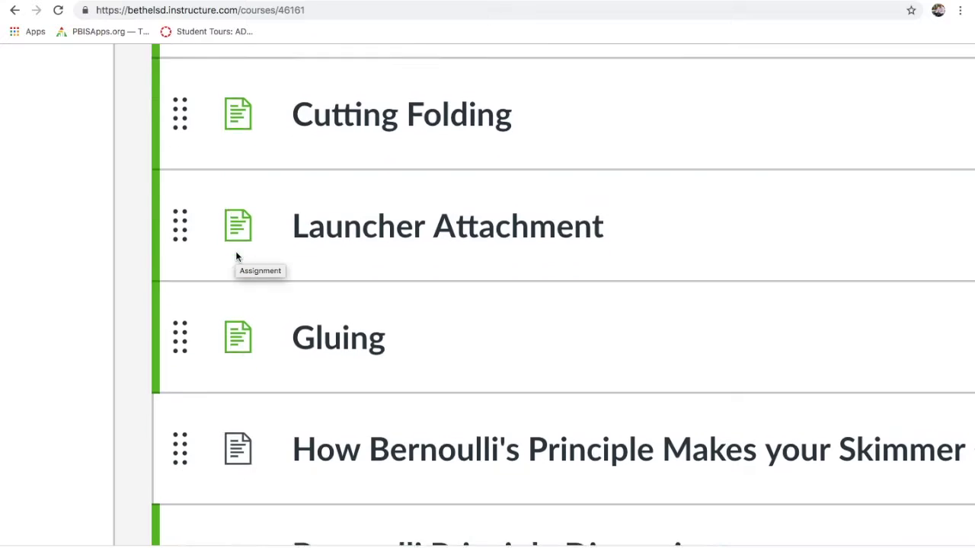
scroll(235, 251, down, 5)
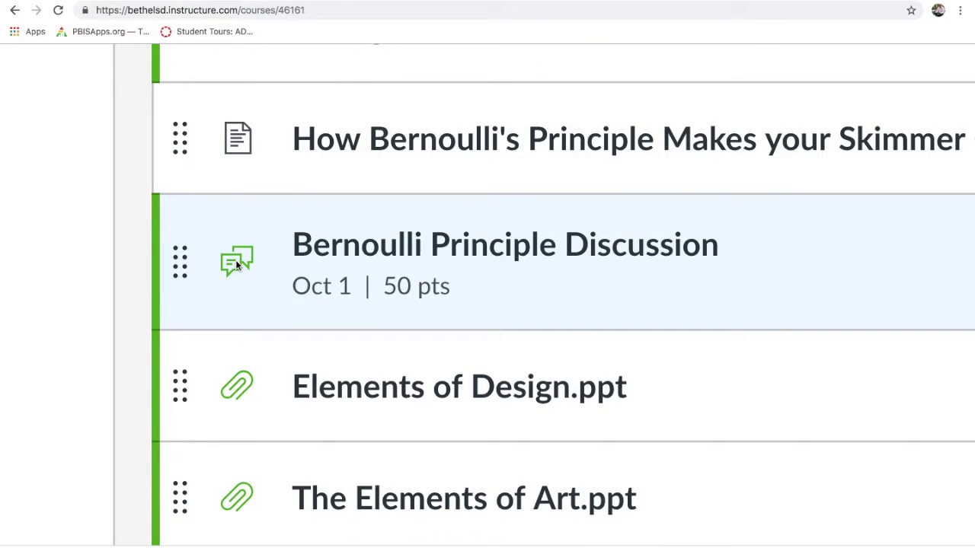
Open the Bernoulli Principle Discussion and highlight its air-acts-like-a-fluid explanation
click(339, 247)
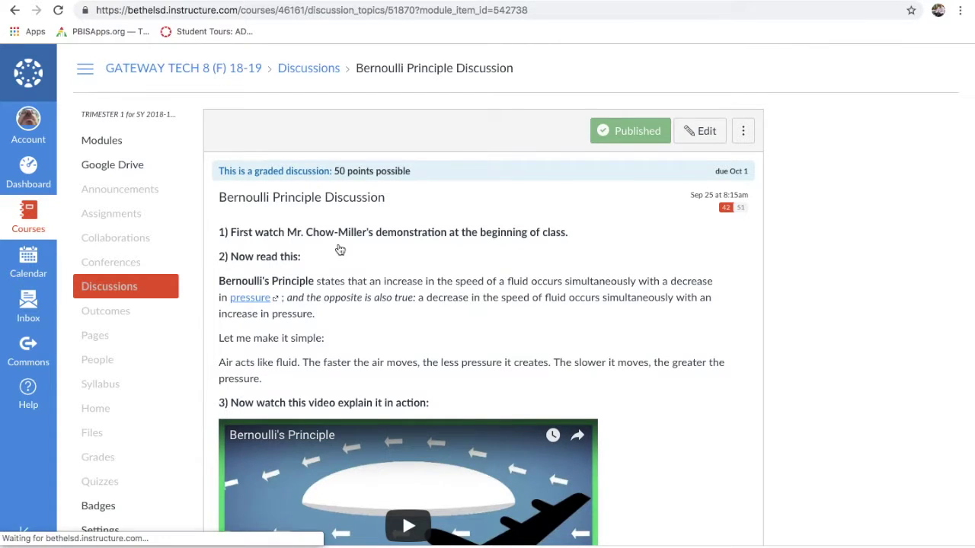
scroll(339, 250, down, 1)
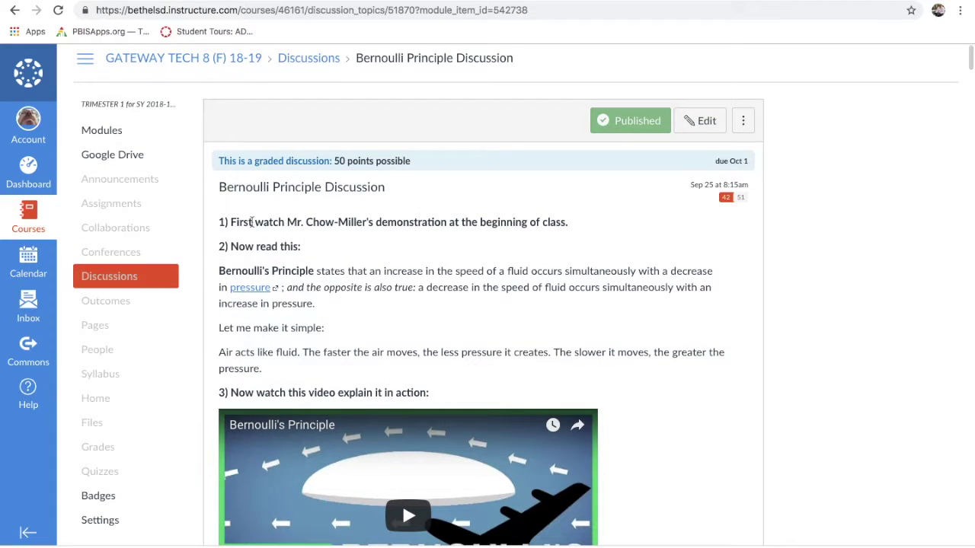
scroll(278, 224, up, 3)
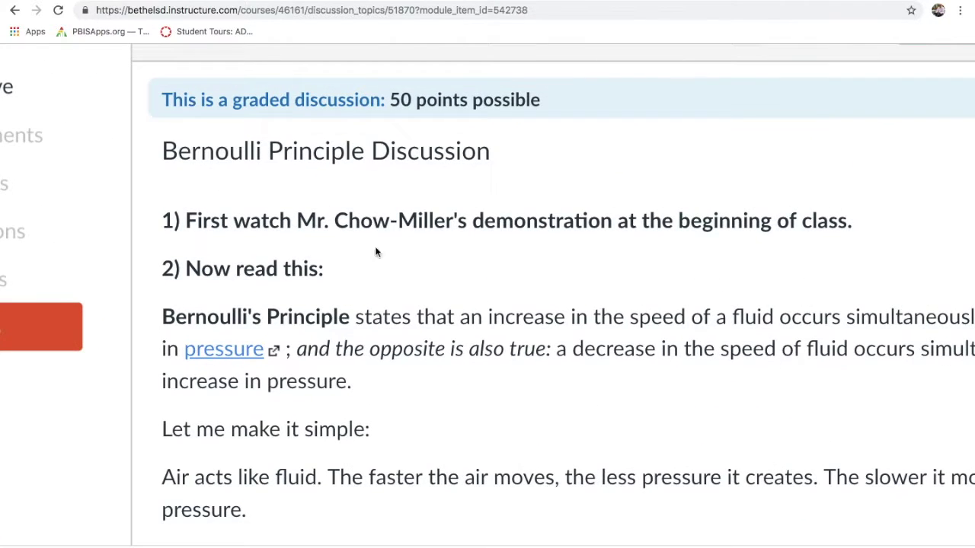
scroll(432, 261, up, 2)
scroll(432, 266, right, 2)
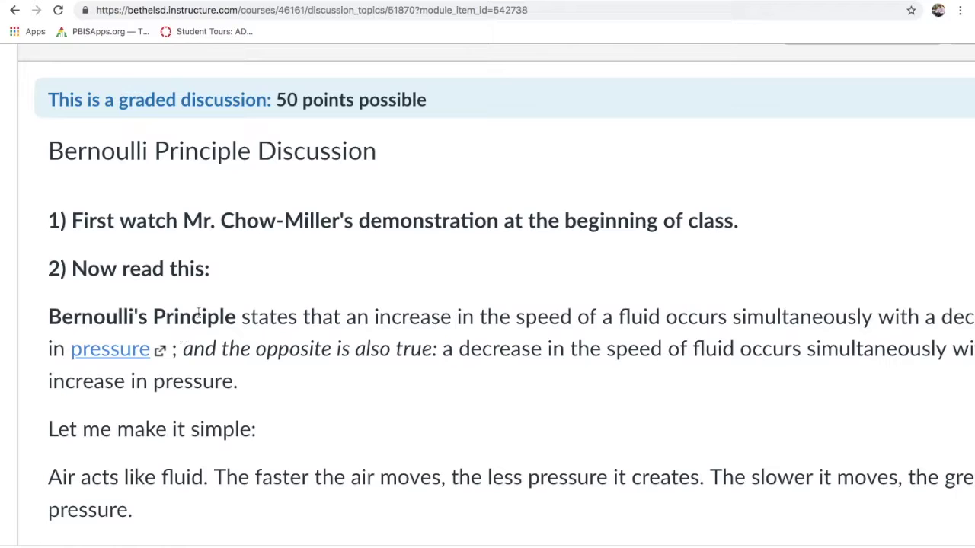
scroll(212, 317, down, 4)
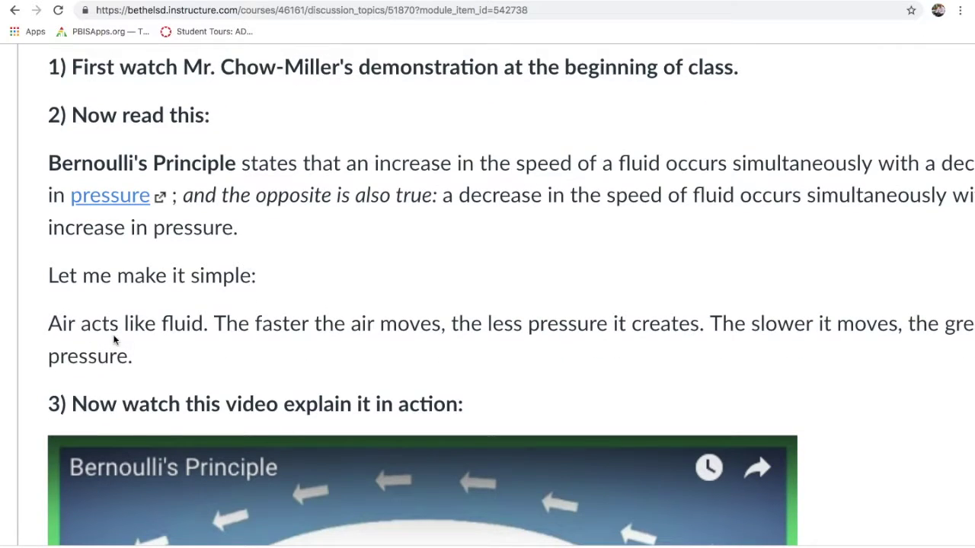
drag(49, 324, 149, 355)
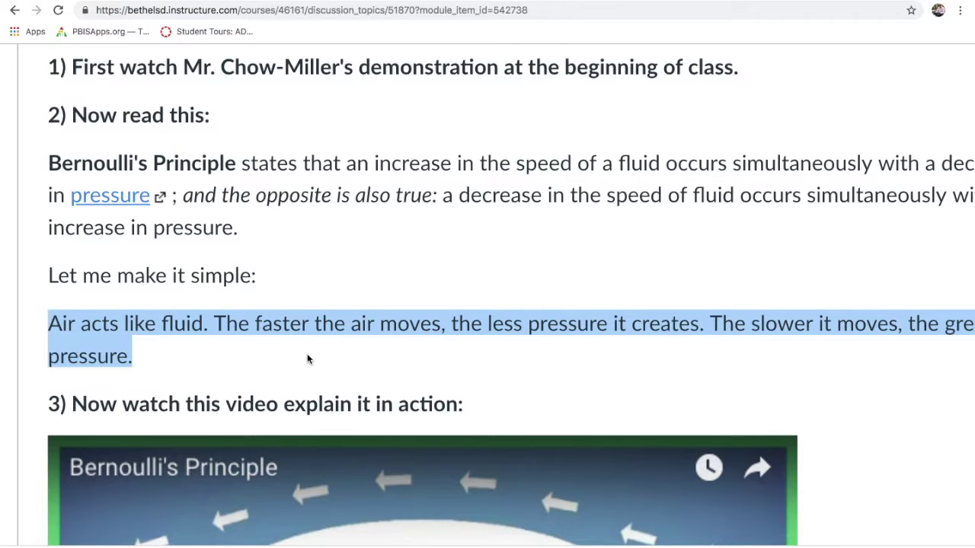
Scroll through the discussion's embedded videos and grading rubric
scroll(307, 355, down, 5)
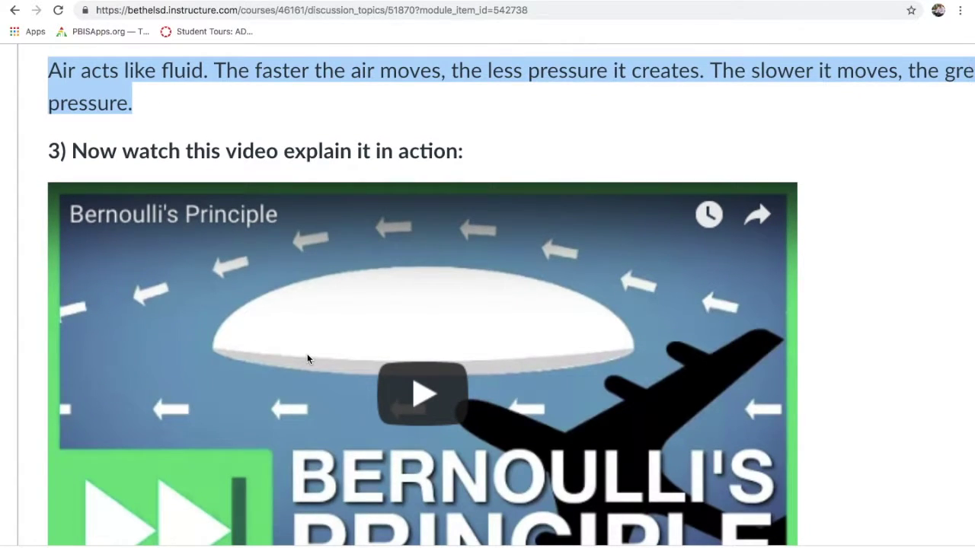
scroll(307, 355, down, 12)
scroll(310, 352, up, 4)
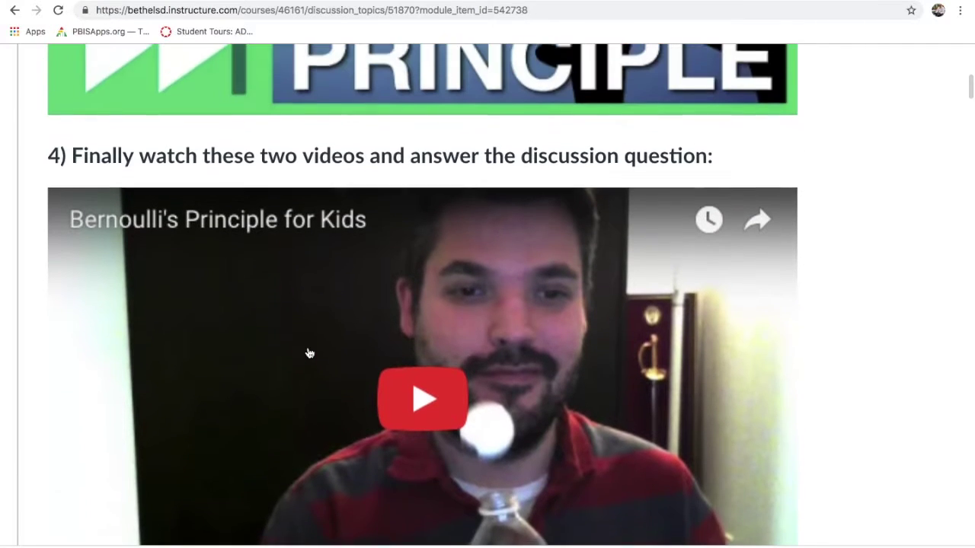
scroll(309, 353, down, 5)
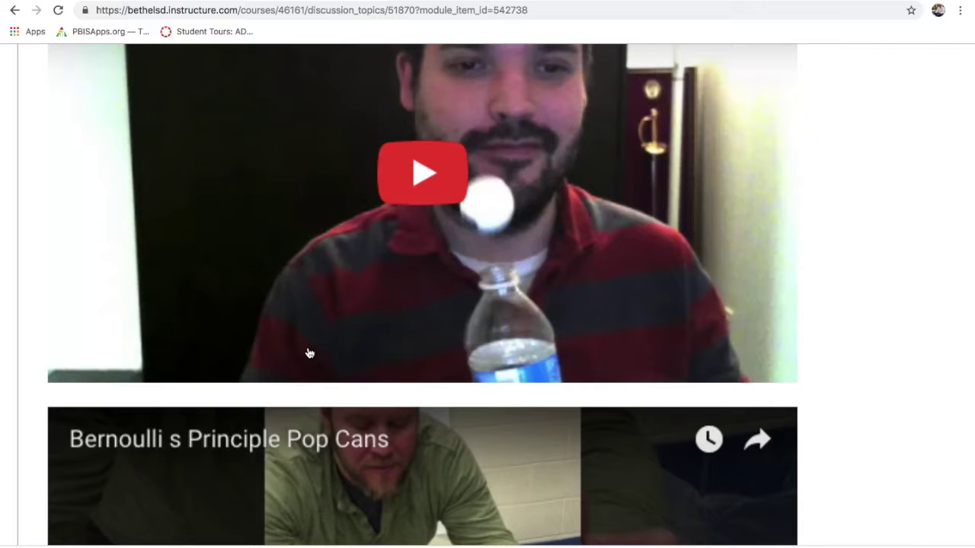
scroll(310, 352, down, 11)
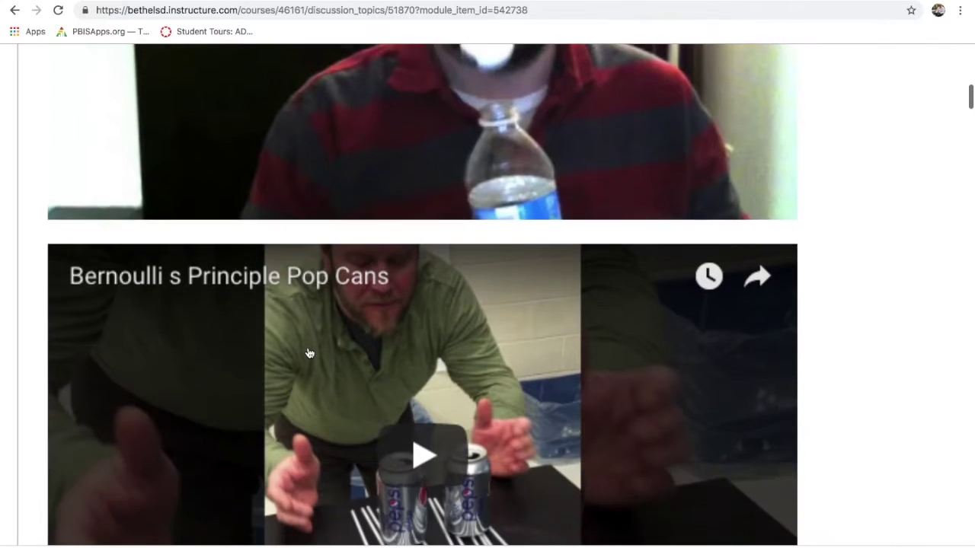
scroll(309, 352, down, 4)
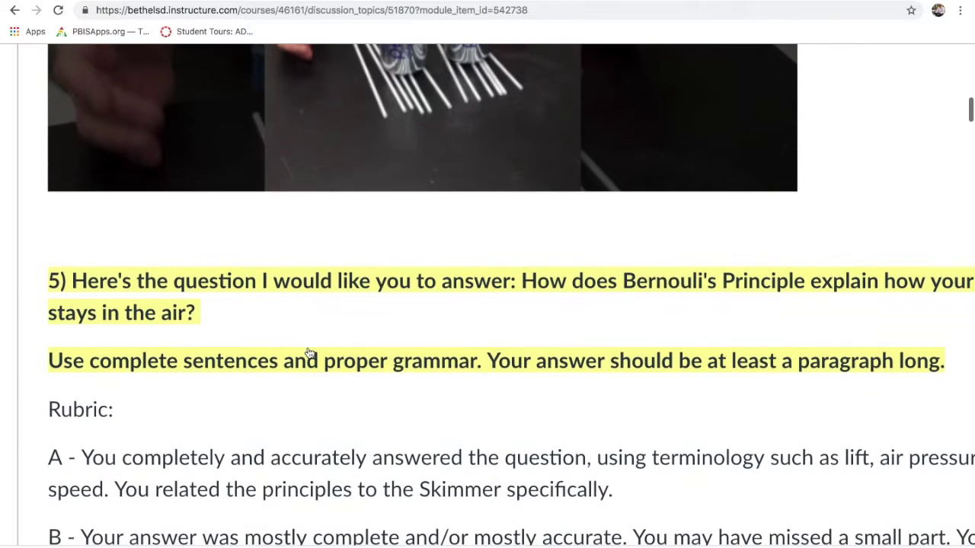
scroll(309, 353, right, 2)
scroll(309, 352, left, 2)
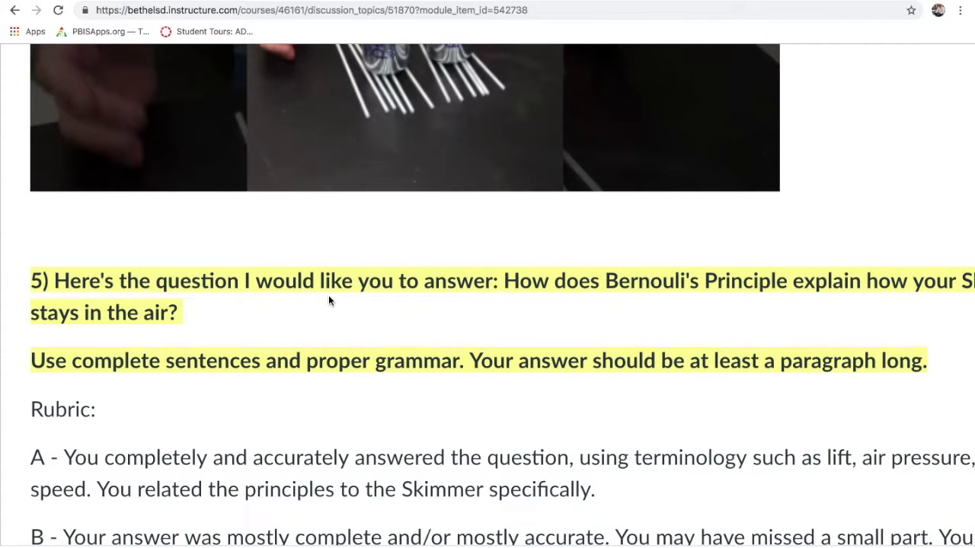
scroll(329, 300, down, 5)
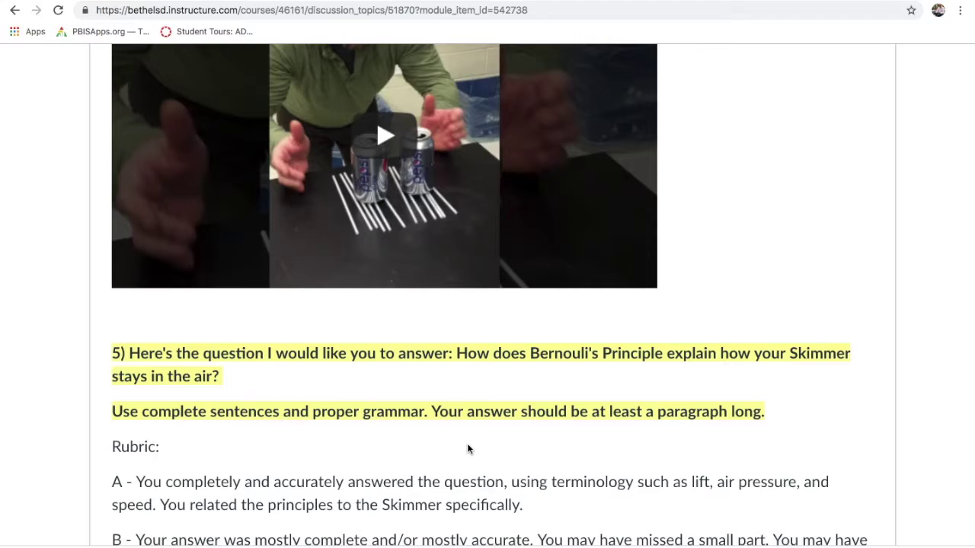
scroll(467, 443, down, 3)
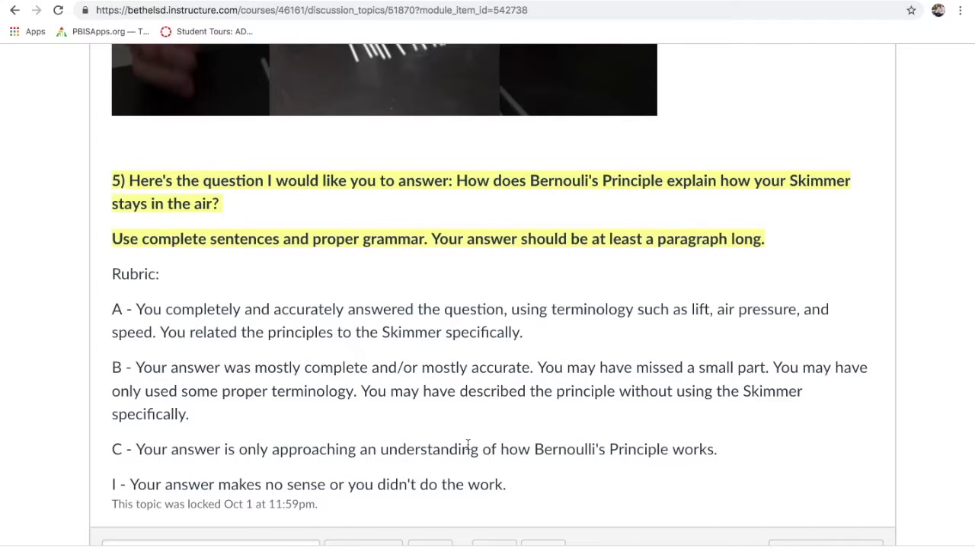
scroll(467, 445, down, 2)
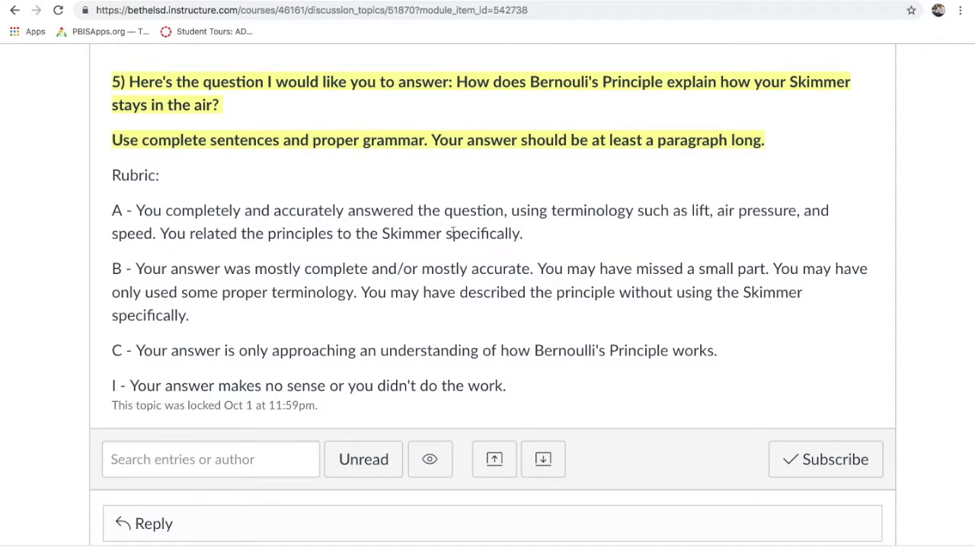
scroll(452, 227, down, 2)
scroll(453, 226, down, 6)
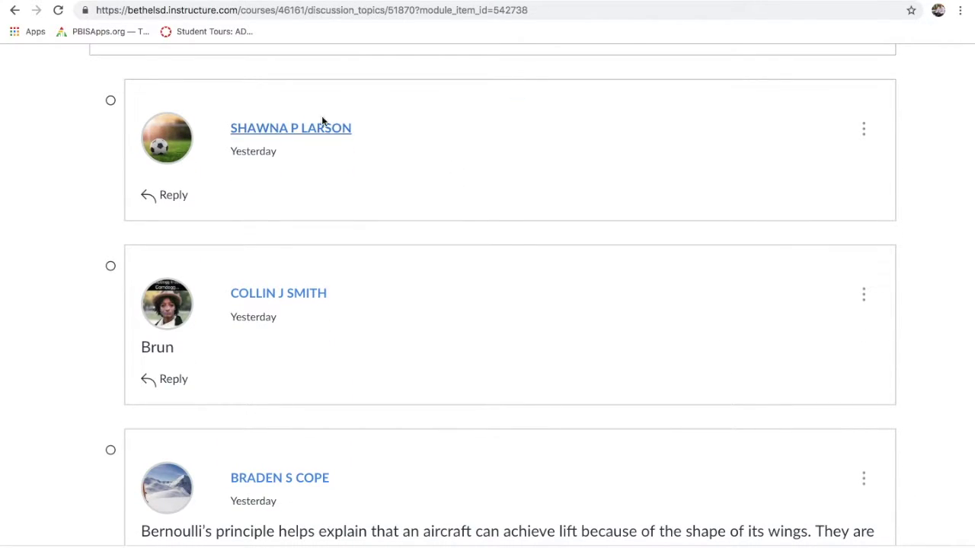
Highlight two students' explanations of wing lift, then clear the highlighting
scroll(362, 297, down, 5)
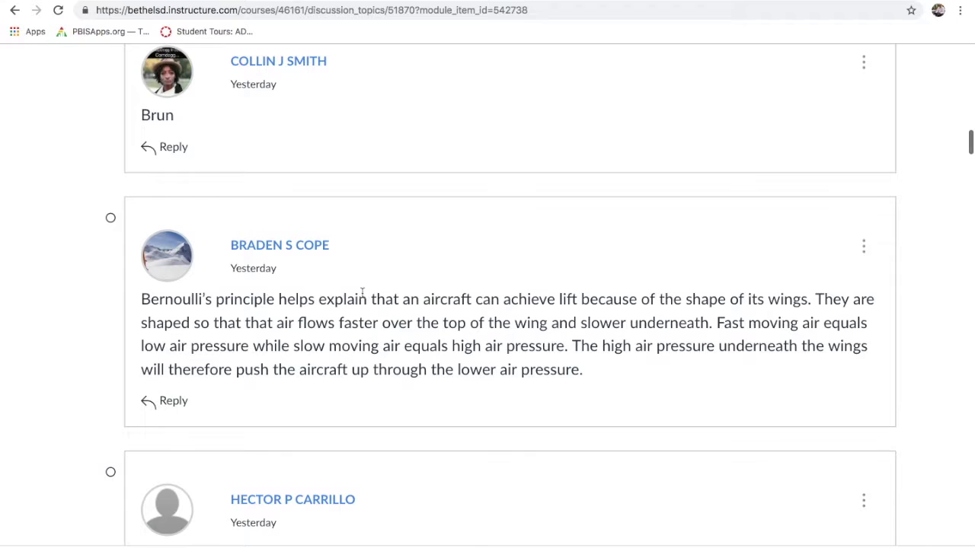
scroll(362, 292, right, 1)
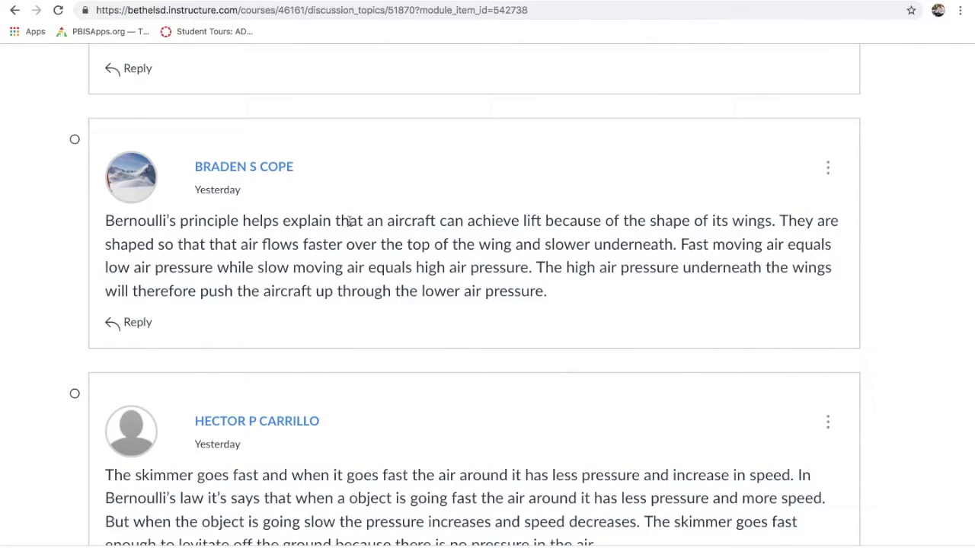
drag(483, 220, 584, 289)
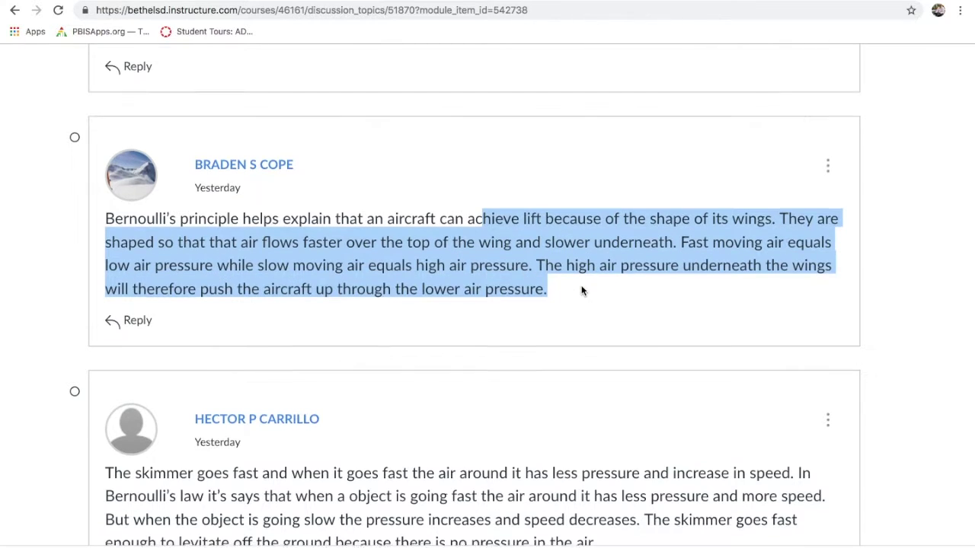
scroll(583, 290, down, 3)
drag(633, 355, 377, 313)
scroll(411, 416, down, 3)
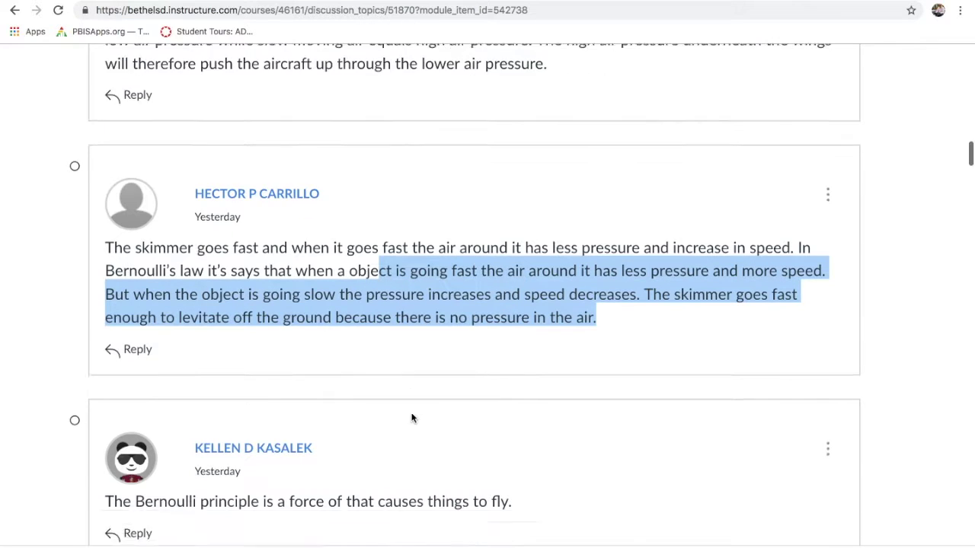
click(518, 406)
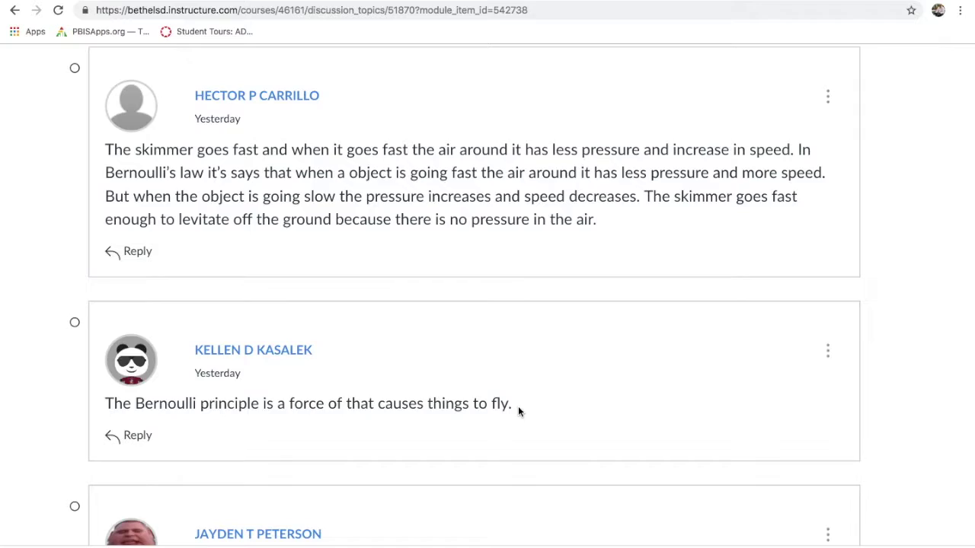
scroll(517, 412, up, 20)
scroll(518, 411, right, 3)
scroll(518, 412, up, 5)
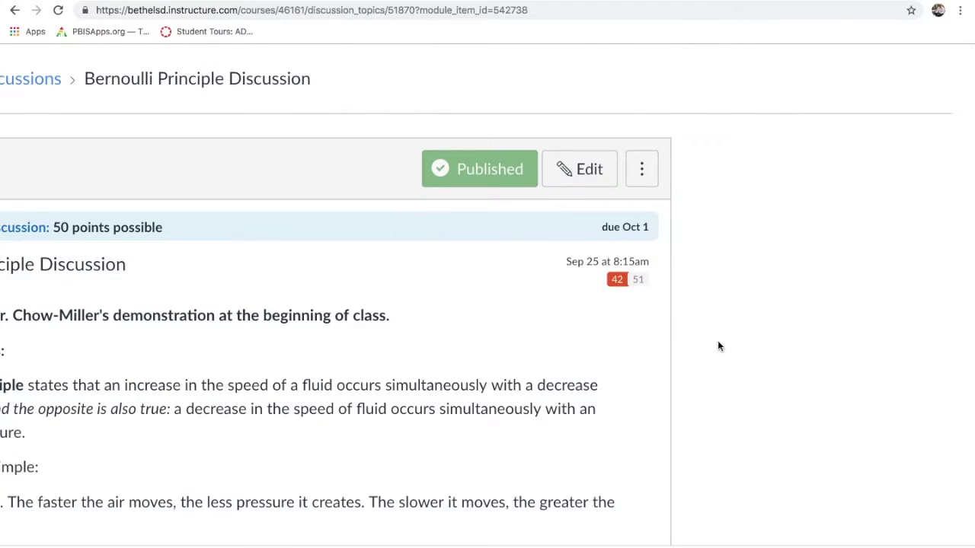
scroll(718, 346, left, 6)
scroll(718, 345, down, 3)
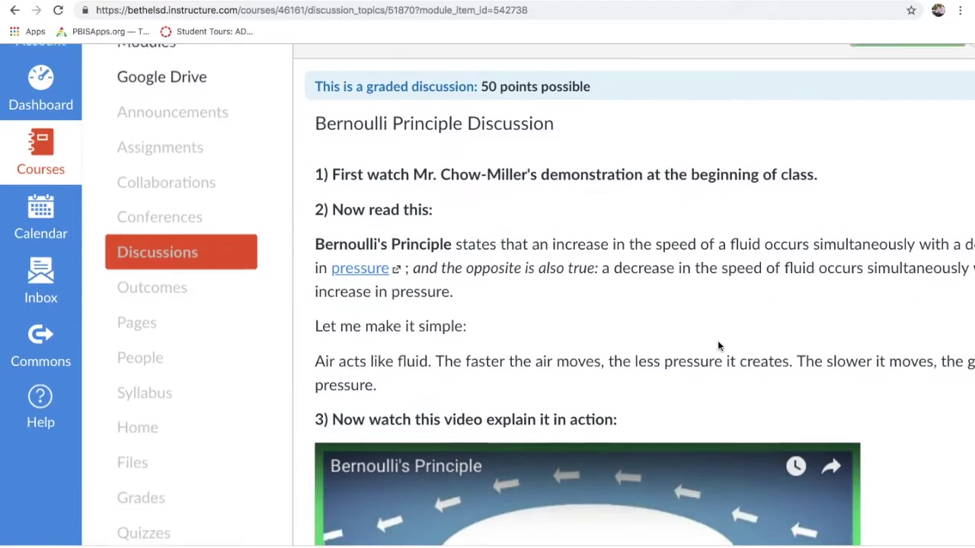
scroll(717, 340, right, 5)
scroll(717, 341, down, 15)
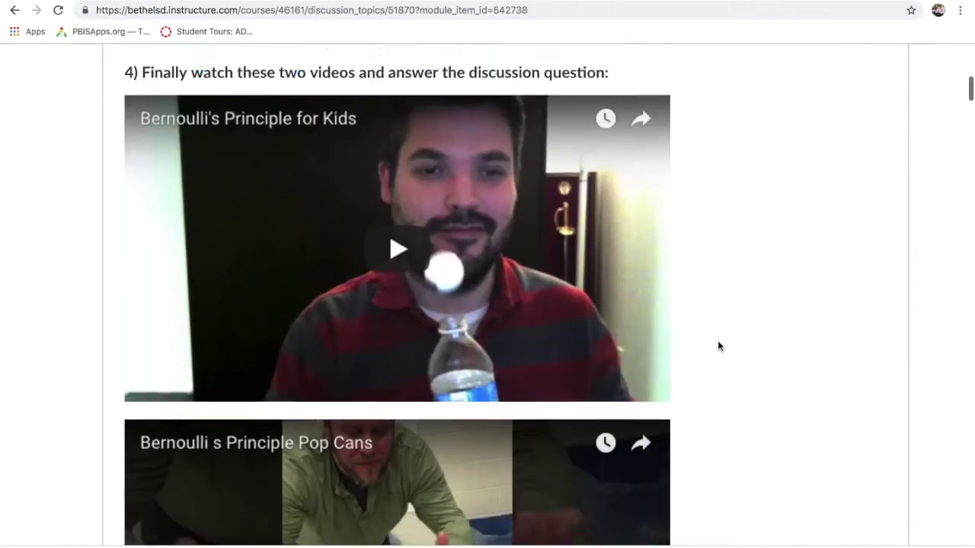
scroll(717, 340, down, 7)
scroll(717, 340, up, 2)
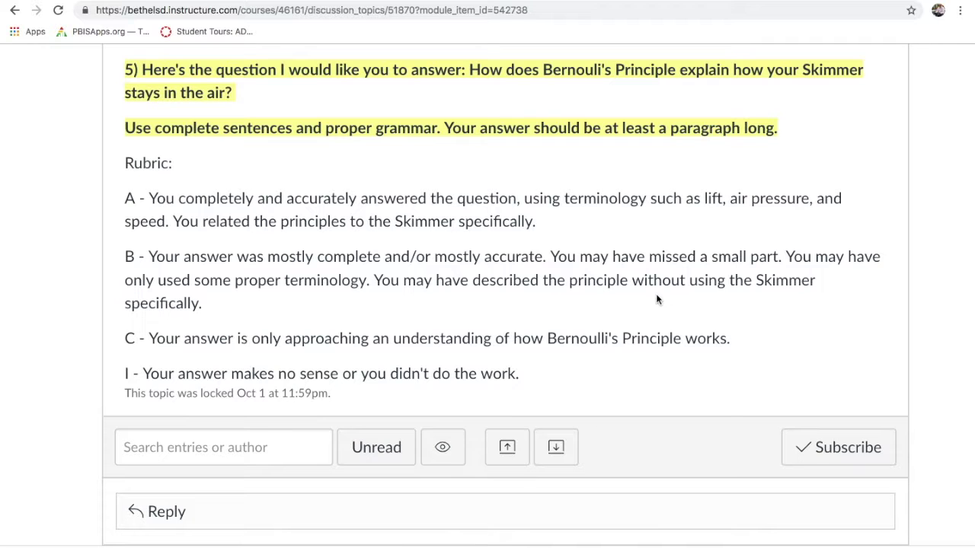
ctrl+scroll(681, 324, down, 1)
key(ctrl+minus)
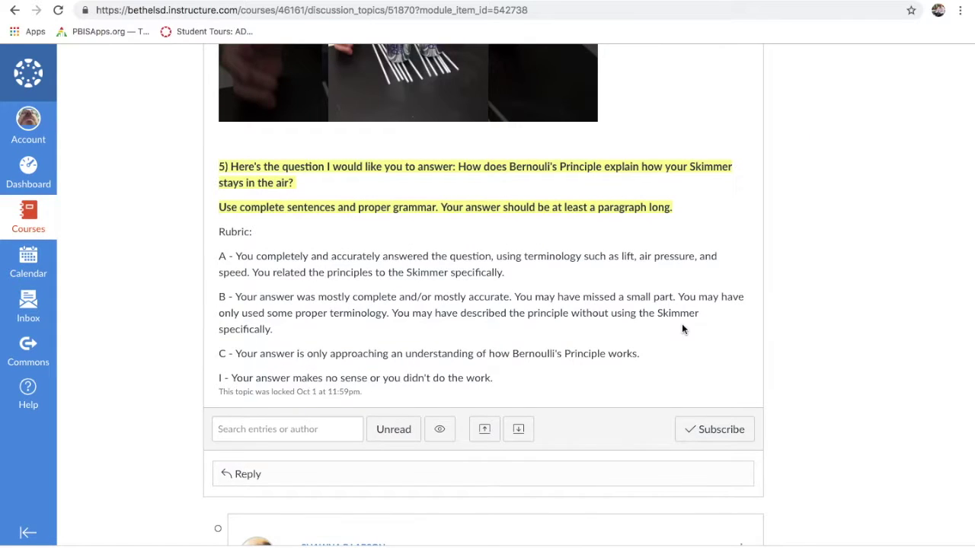
scroll(681, 324, down, 1)
scroll(682, 324, up, 7)
scroll(681, 317, up, 4)
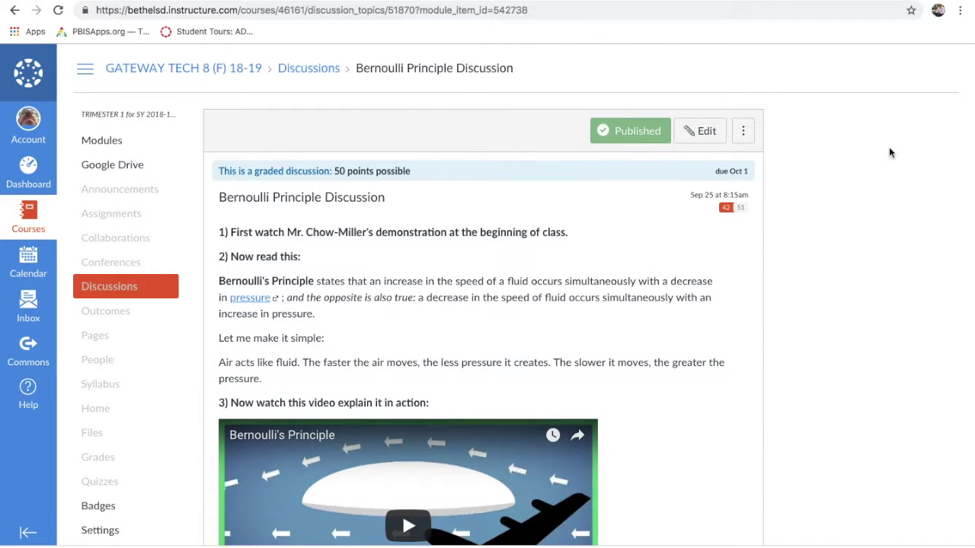
scroll(861, 354, down, 12)
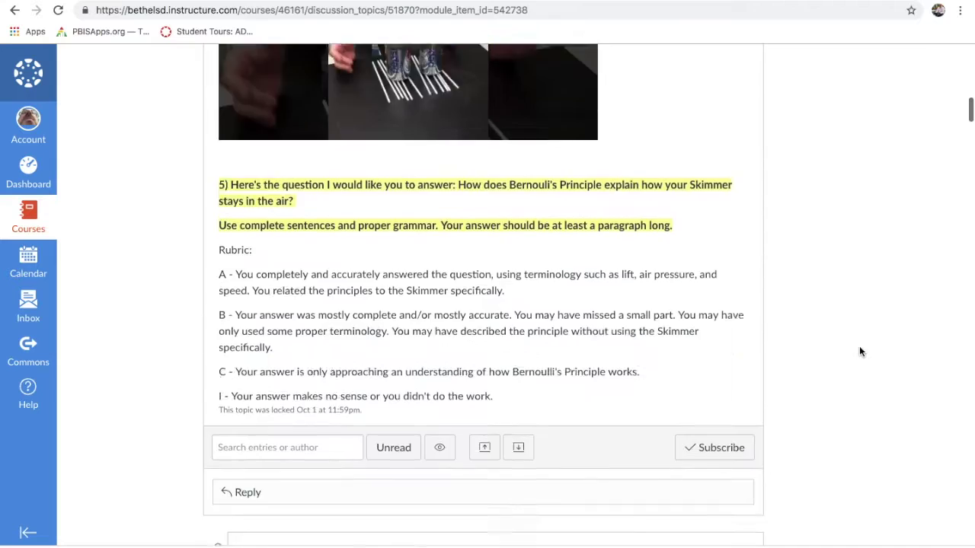
scroll(860, 351, down, 5)
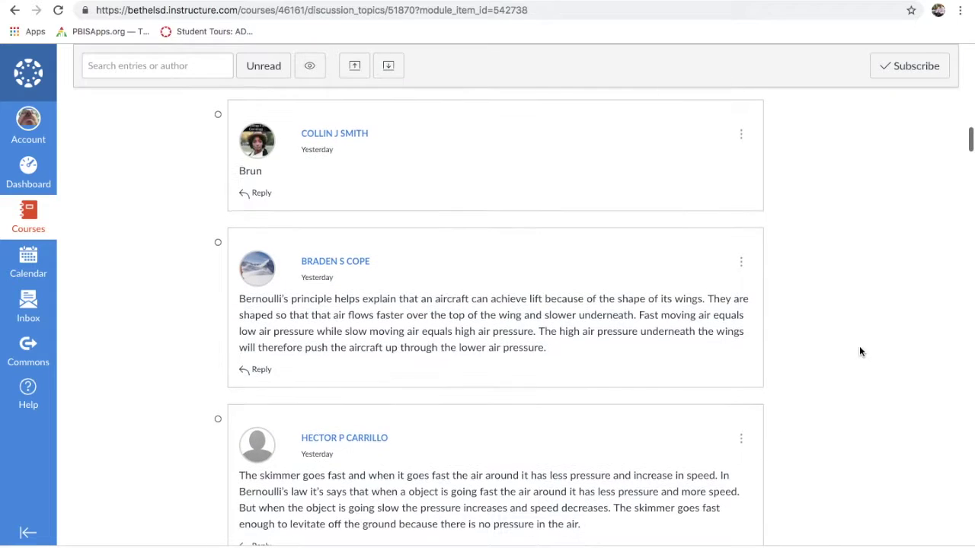
click(341, 263)
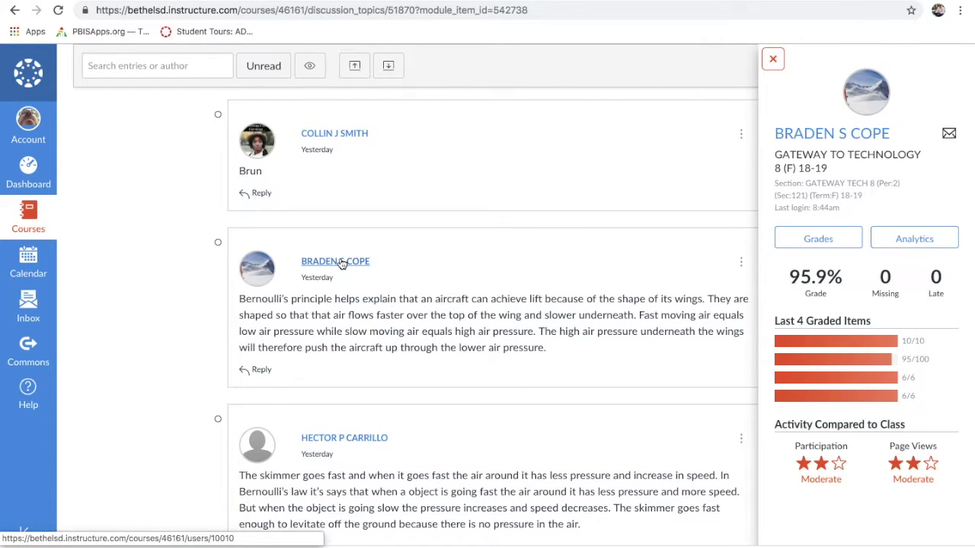
click(773, 59)
scroll(522, 386, down, 3)
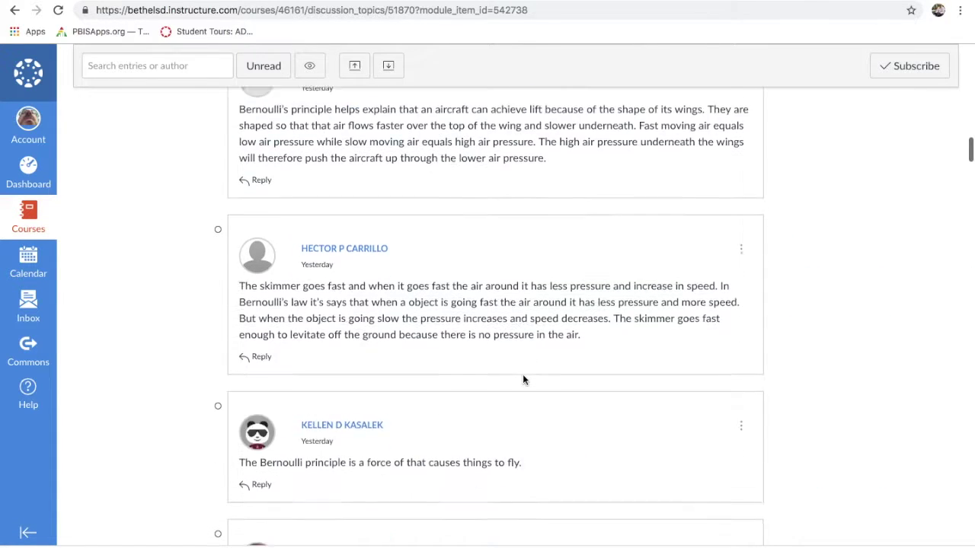
scroll(524, 381, down, 3)
scroll(523, 380, right, 1)
scroll(523, 380, up, 3)
scroll(522, 379, up, 10)
scroll(523, 379, left, 1)
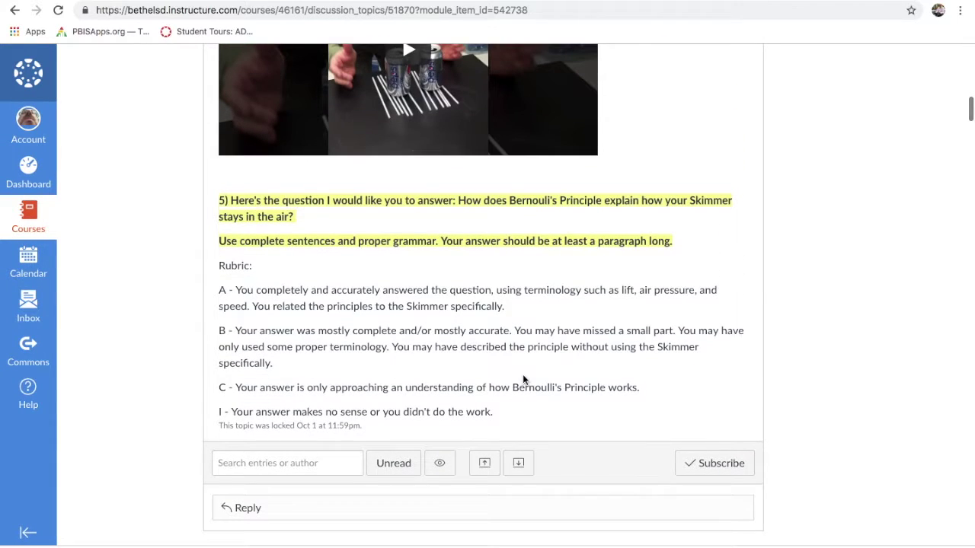
click(437, 464)
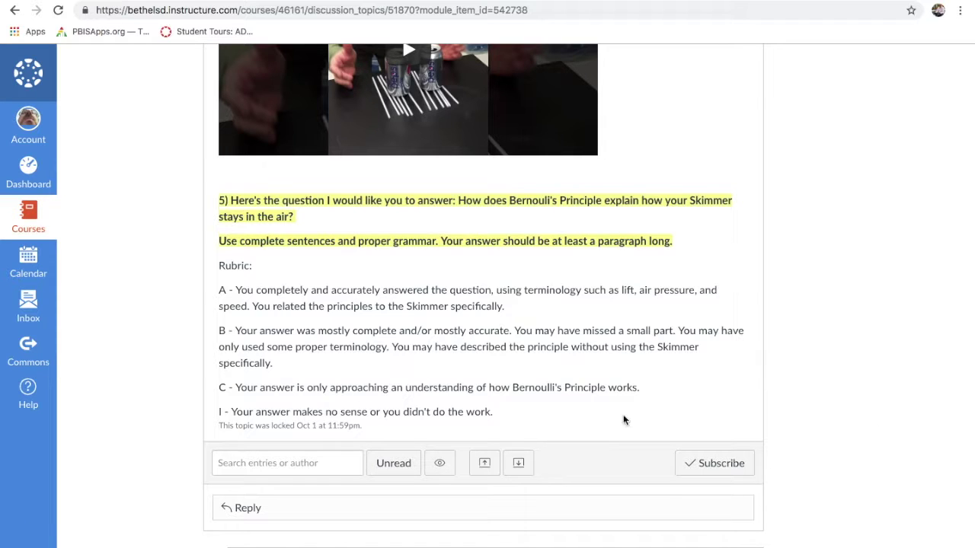
scroll(623, 418, up, 5)
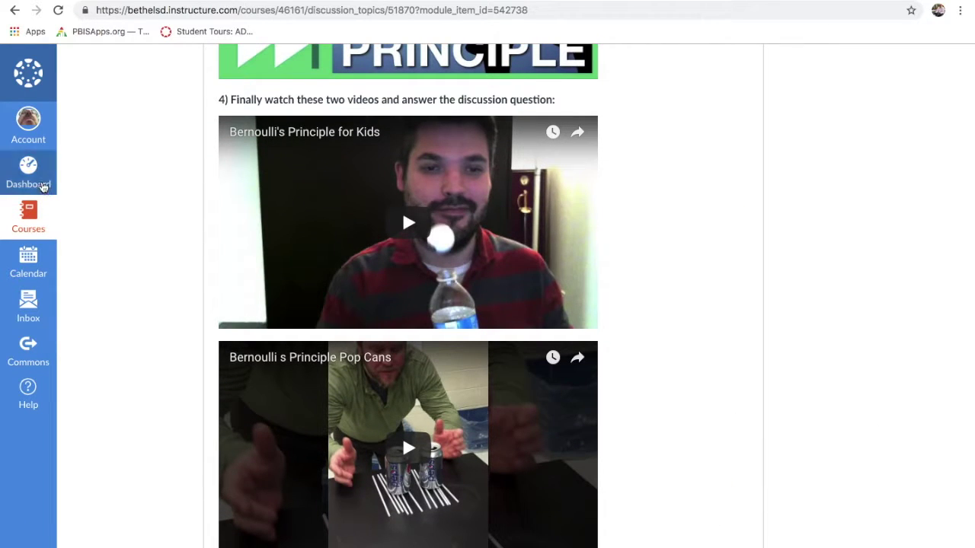
scroll(130, 130, up, 10)
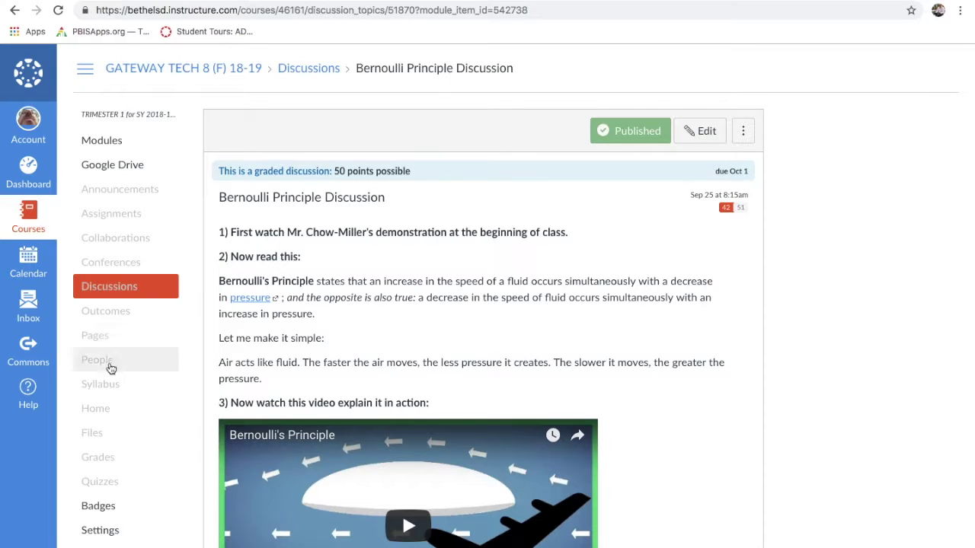
In Grades, choose SpeedGrader from the Bernoulli Principle Discussion column's menu
click(100, 463)
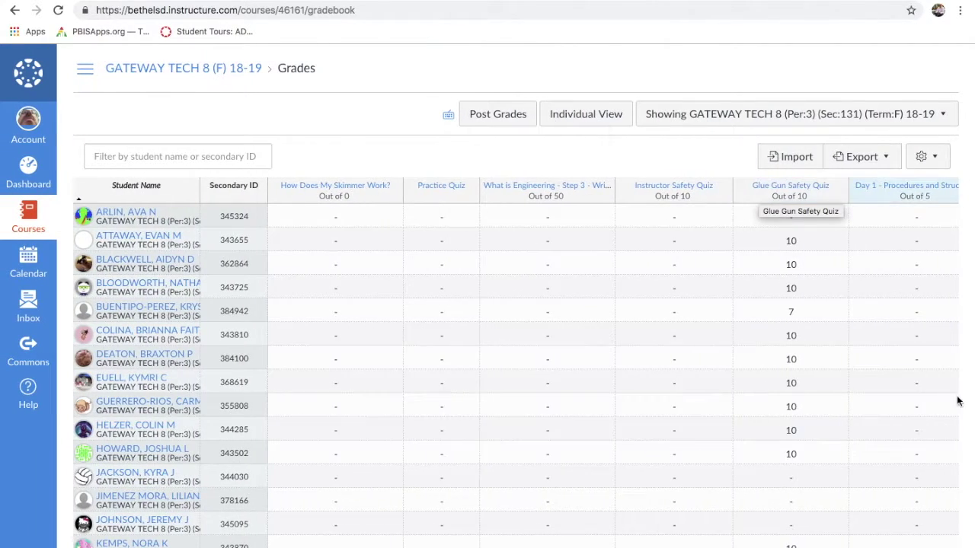
scroll(879, 318, right, 6)
scroll(879, 324, right, 1)
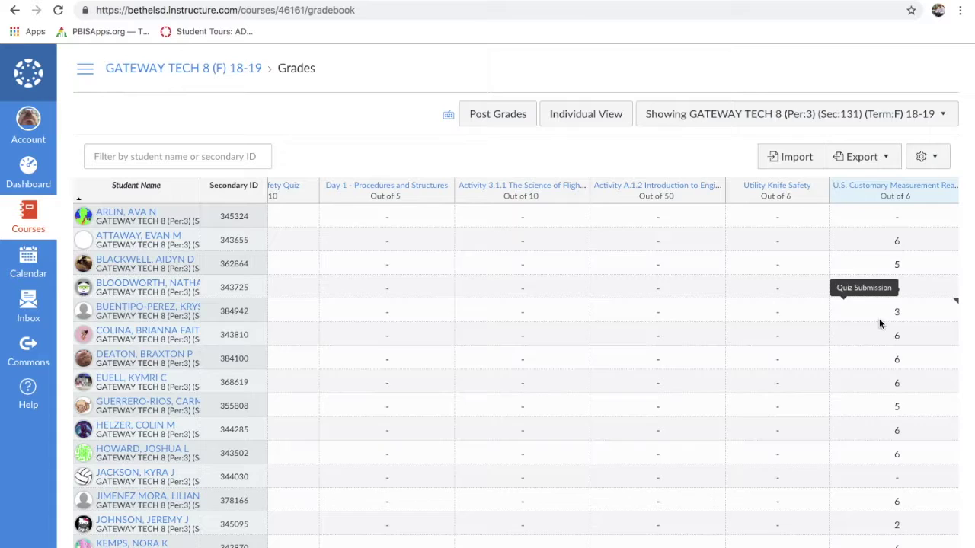
scroll(879, 323, right, 10)
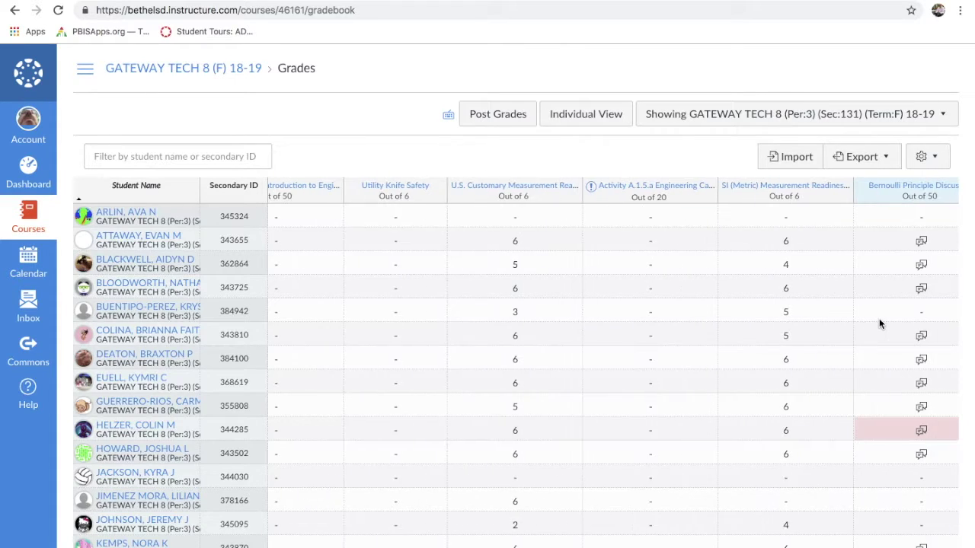
scroll(878, 322, right, 4)
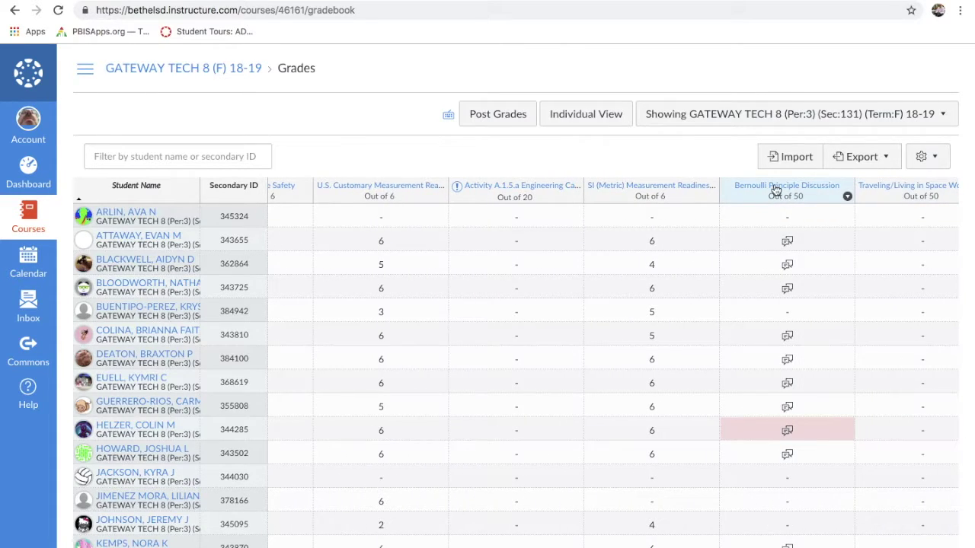
click(847, 197)
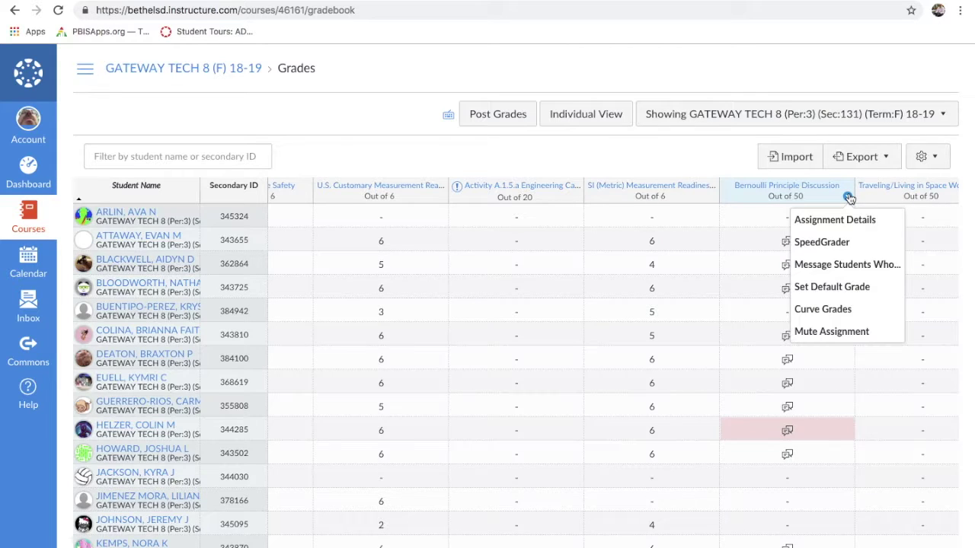
click(842, 242)
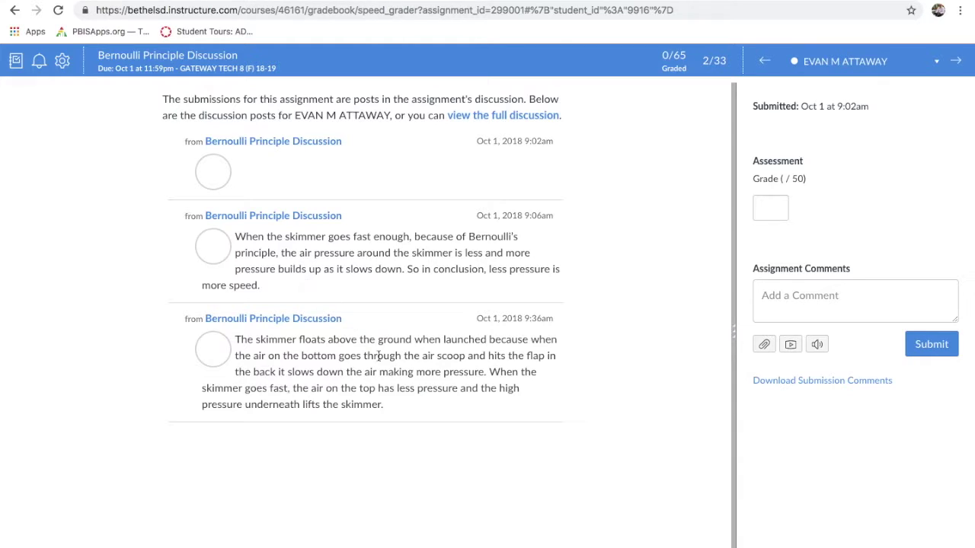
Highlight the last part of the student's third Bernoulli post
scroll(391, 373, down, 1)
scroll(391, 373, up, 1)
drag(238, 339, 385, 402)
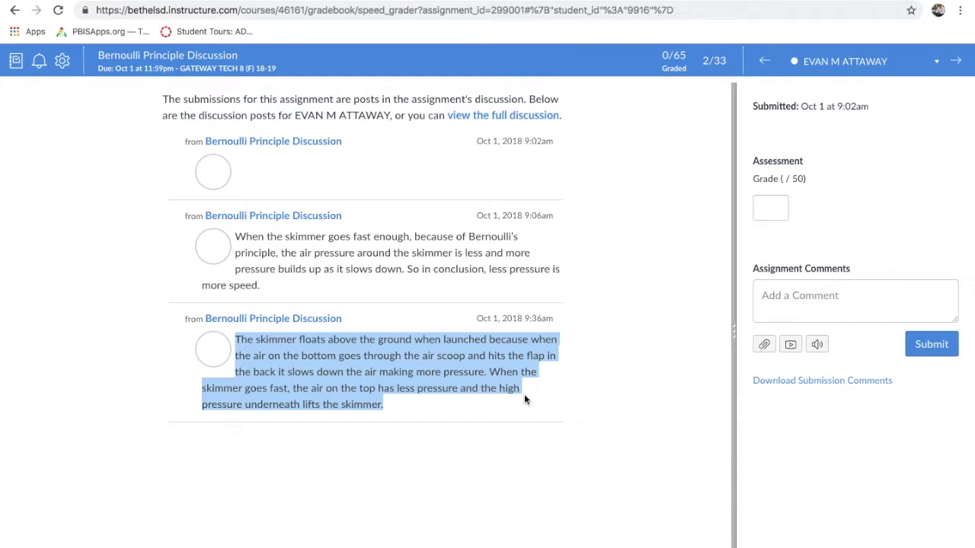
click(404, 404)
drag(404, 404, 336, 370)
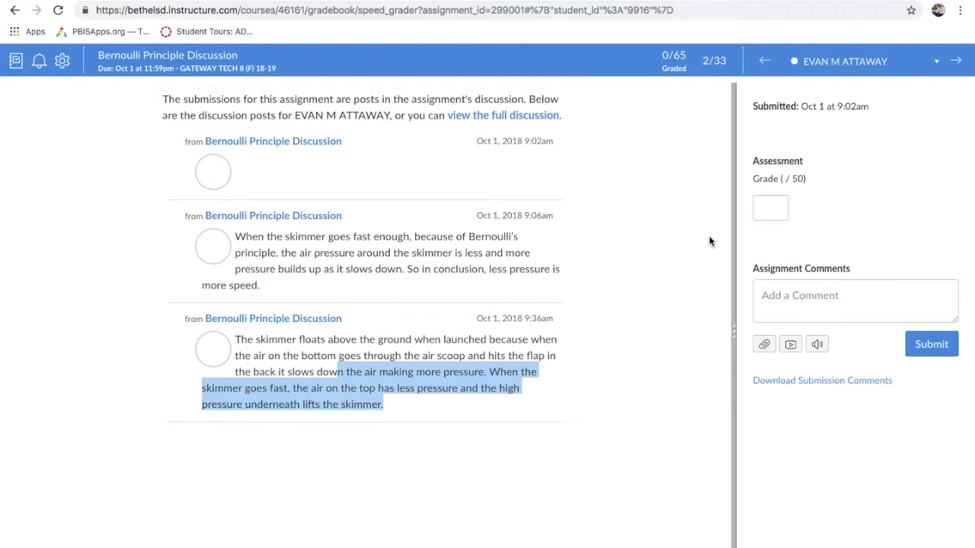
Grade the posts 47 and submit a comment calling the second post an accurate improvement
click(759, 214)
text(47)
click(777, 285)
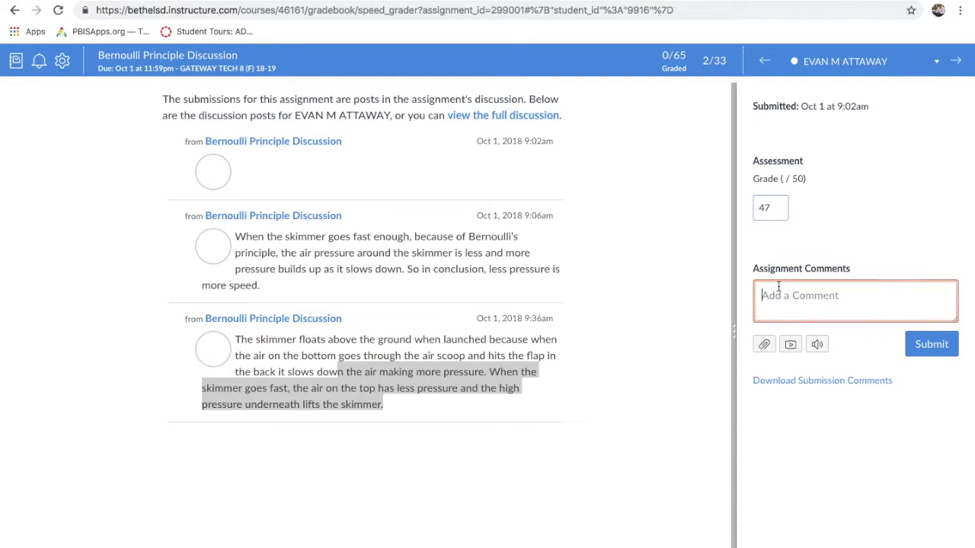
text(I'm glad )
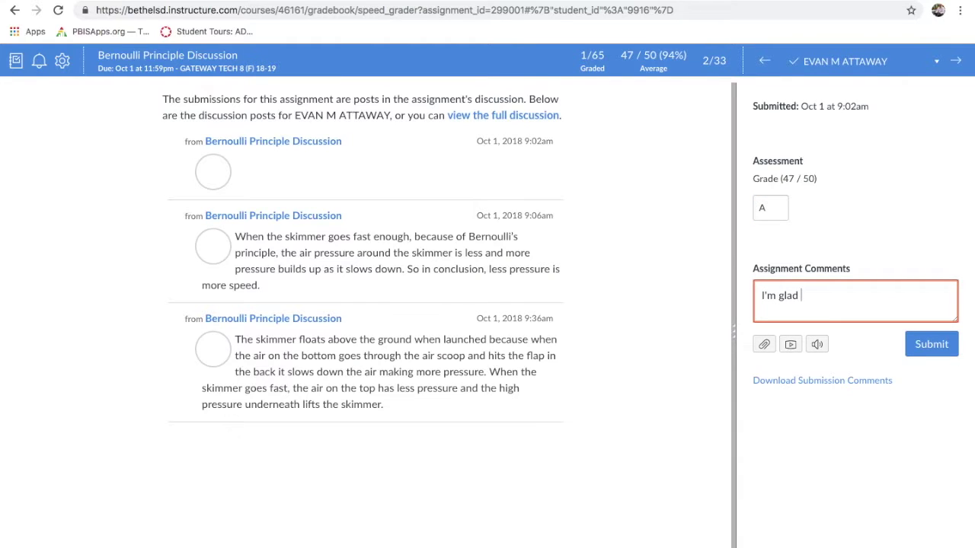
text(you wrote your scond)
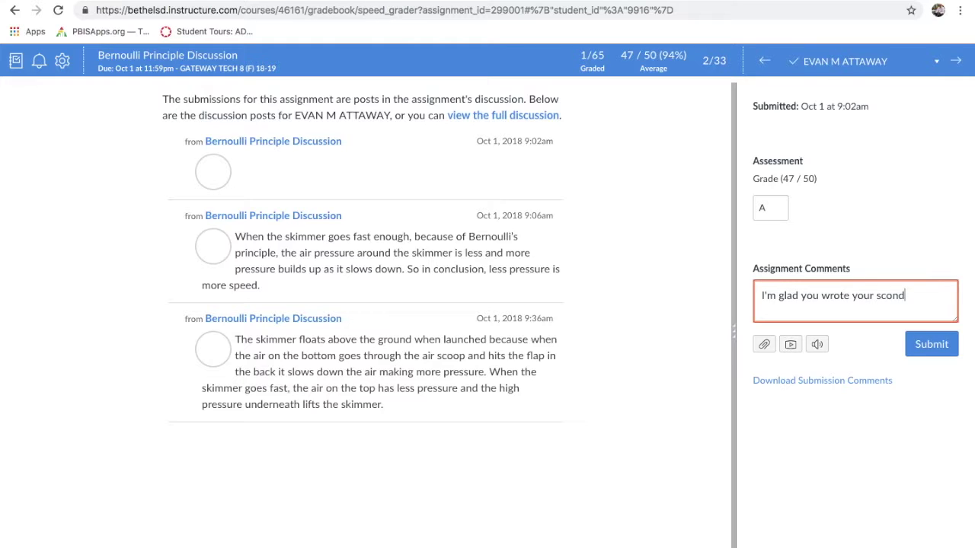
key(BackSpace)
text(econd comment, it was quite)
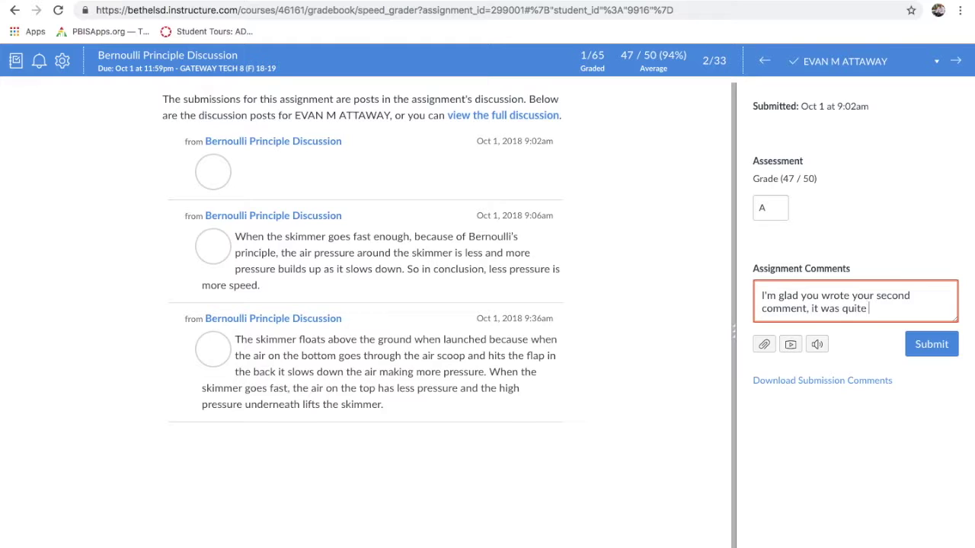
key(BackSpace)
key(BackSpace)
key(BackSpace)
text(an mp)
text(improvement )
text(and)
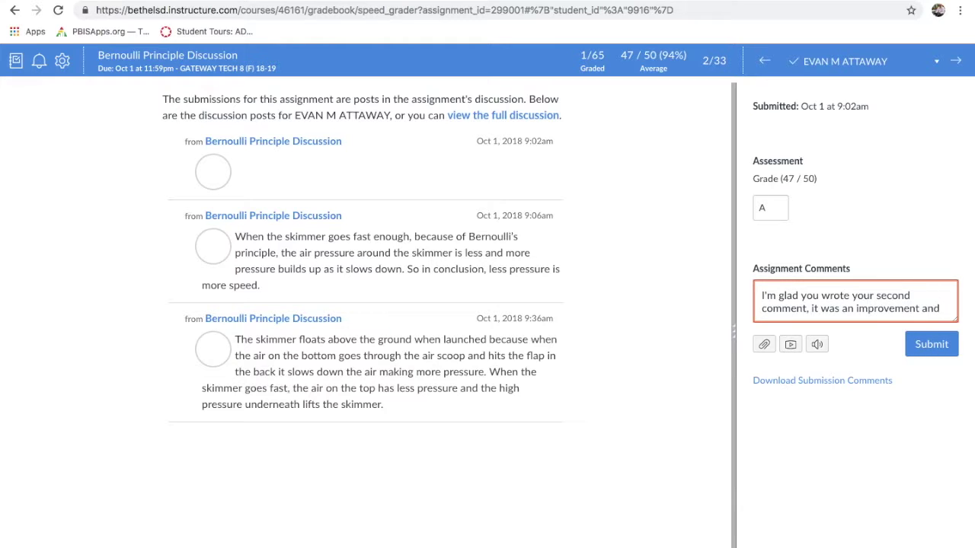
text( acurate)
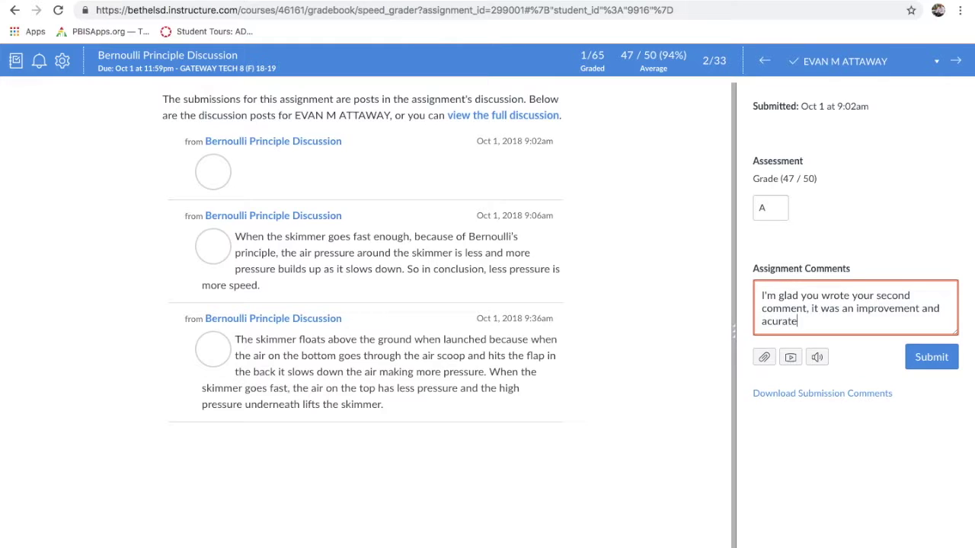
key(BackSpace)
key(BackSpace)
text(curate.)
click(928, 364)
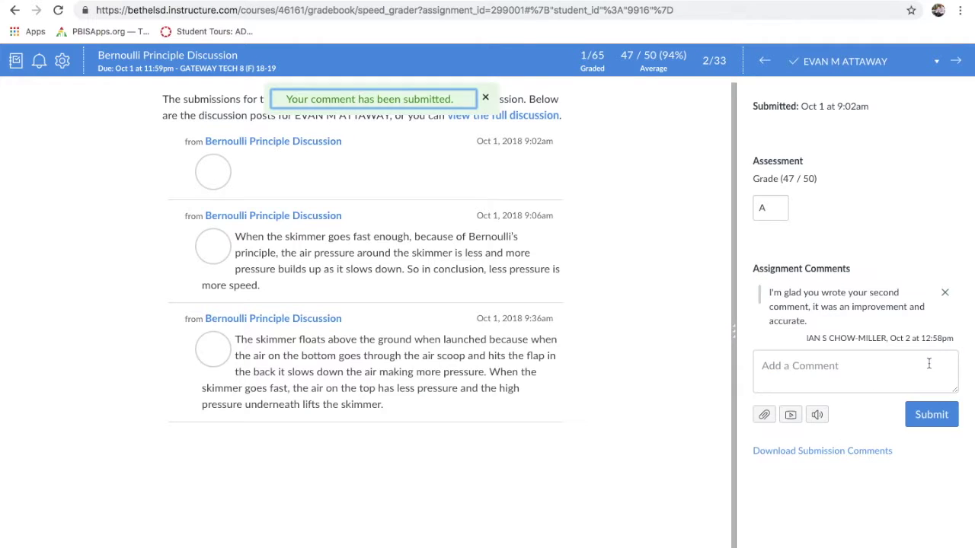
click(937, 63)
Switch to the student with no submission and give a grade of 25
scroll(864, 233, down, 1)
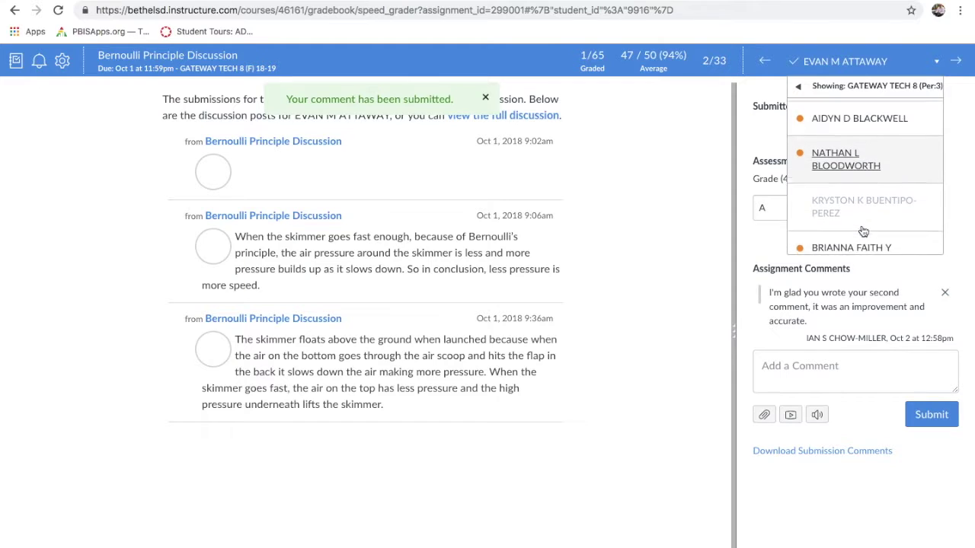
click(854, 195)
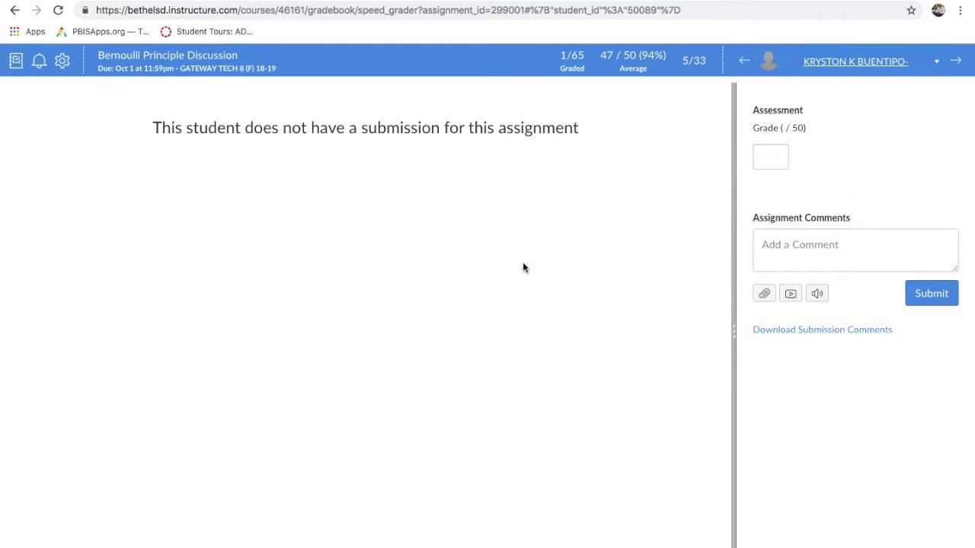
click(772, 159)
text(25)
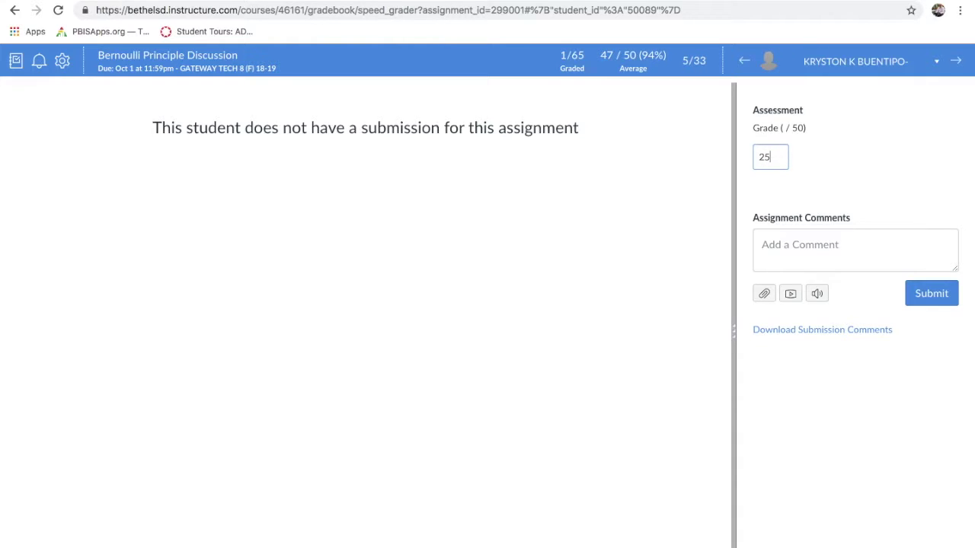
click(935, 296)
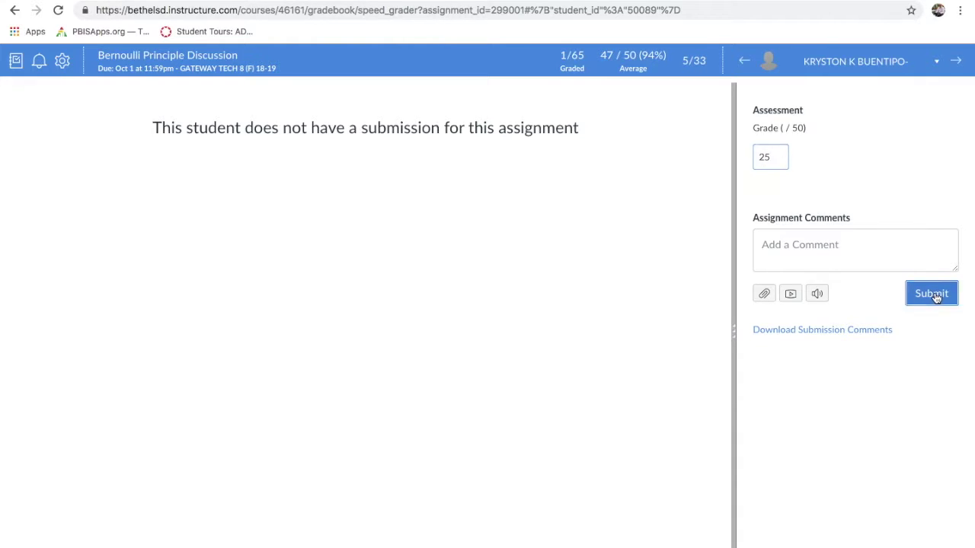
Write, copy and submit 'This assignment was due on Monday, please see me for help.'
click(940, 63)
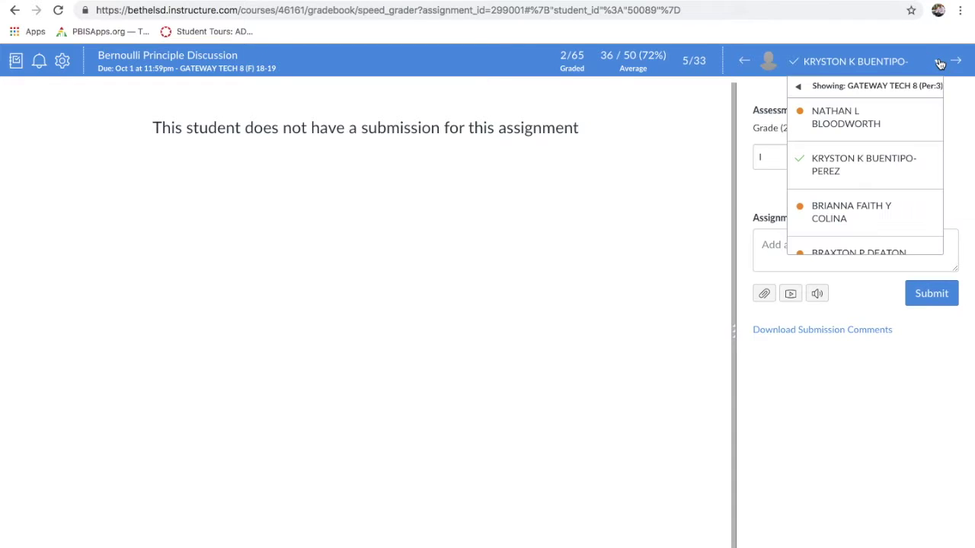
click(773, 252)
text(This )
text(assignm)
text(was)
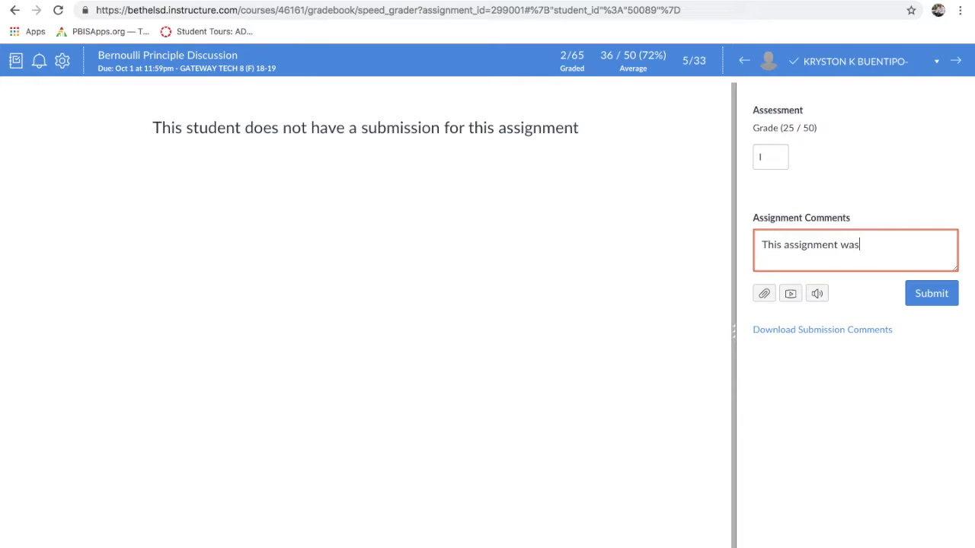
text( due on Monday, please see me fo hel)
key(BackSpace)
key(BackSpace)
text(help)
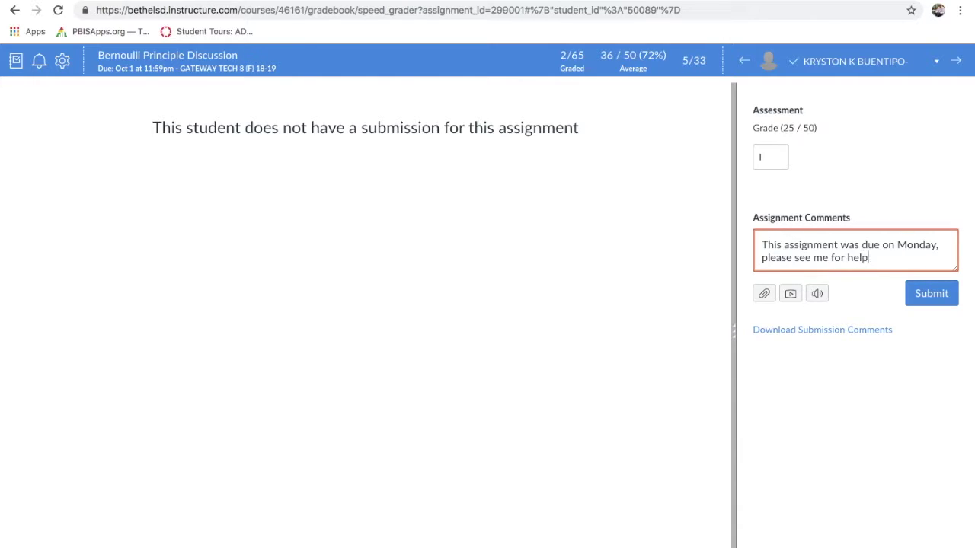
drag(883, 259, 754, 244)
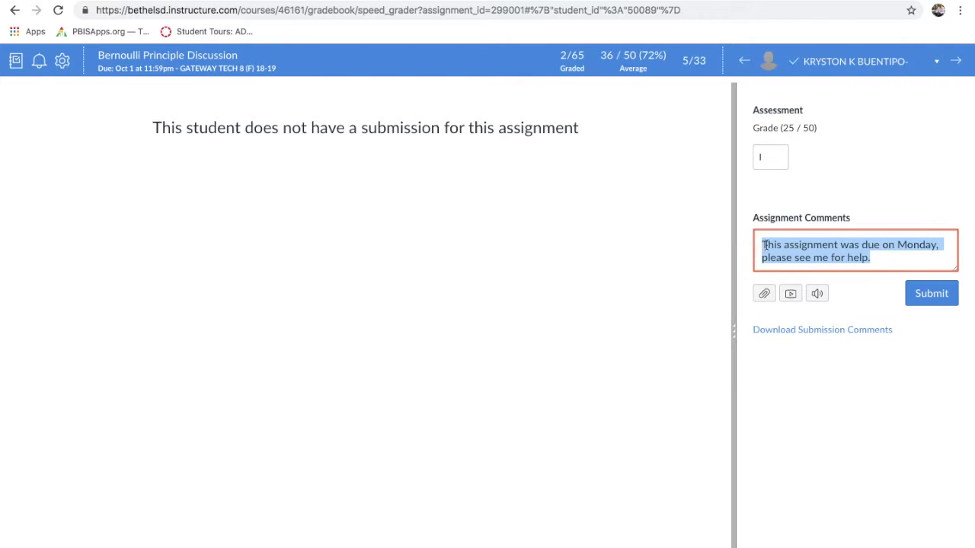
right_click(768, 250)
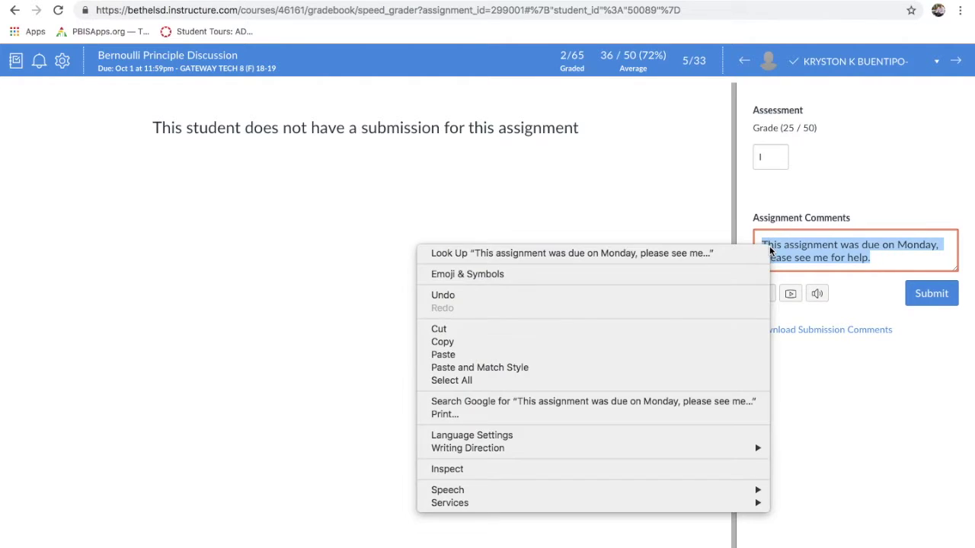
click(685, 348)
click(929, 293)
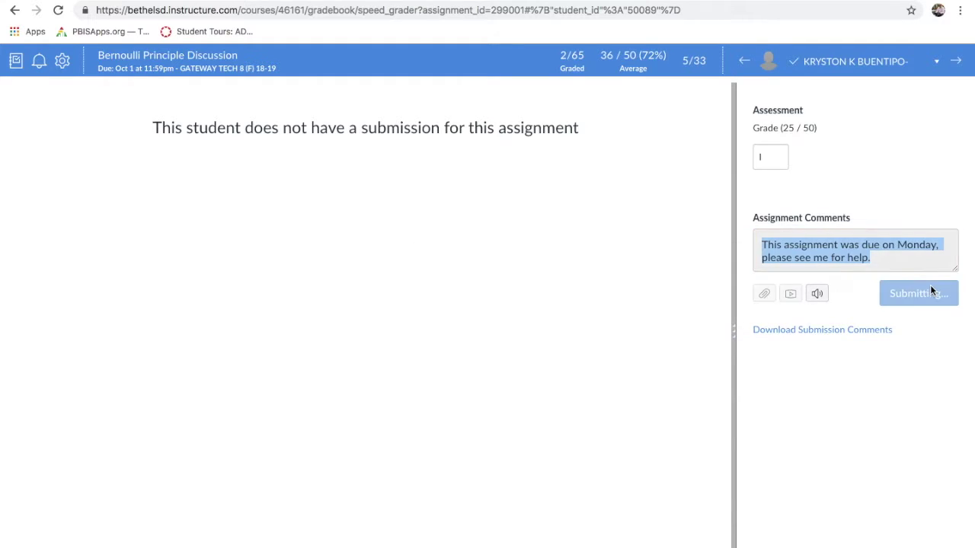
click(935, 62)
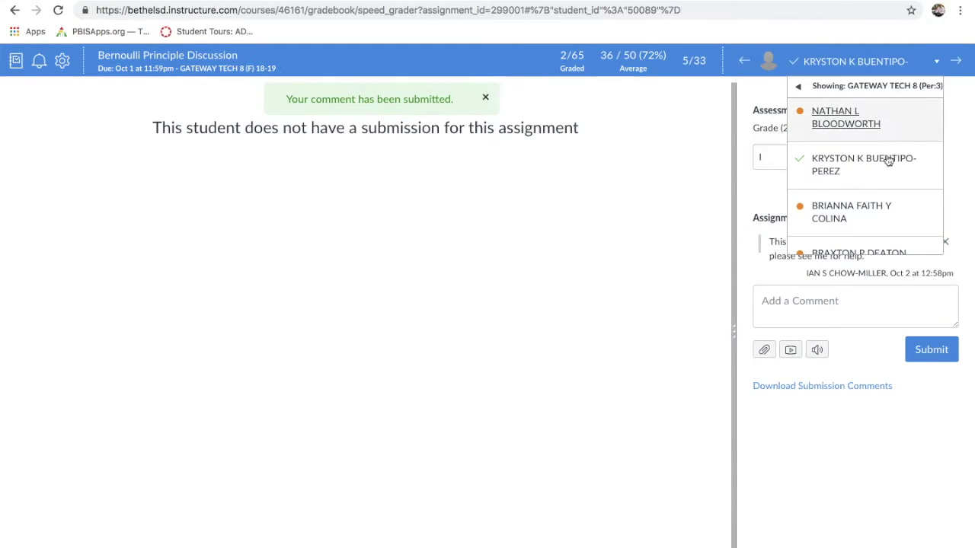
scroll(877, 214, down, 5)
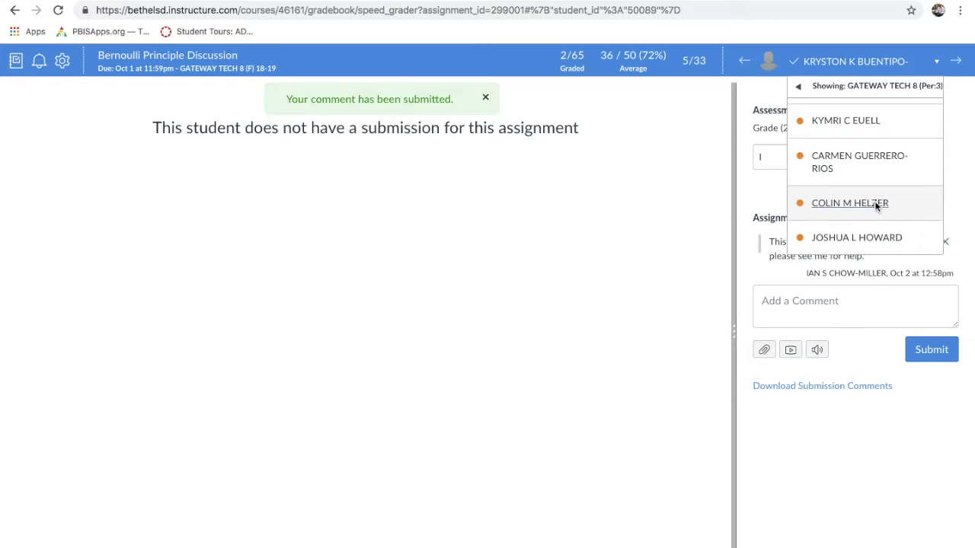
scroll(877, 207, down, 6)
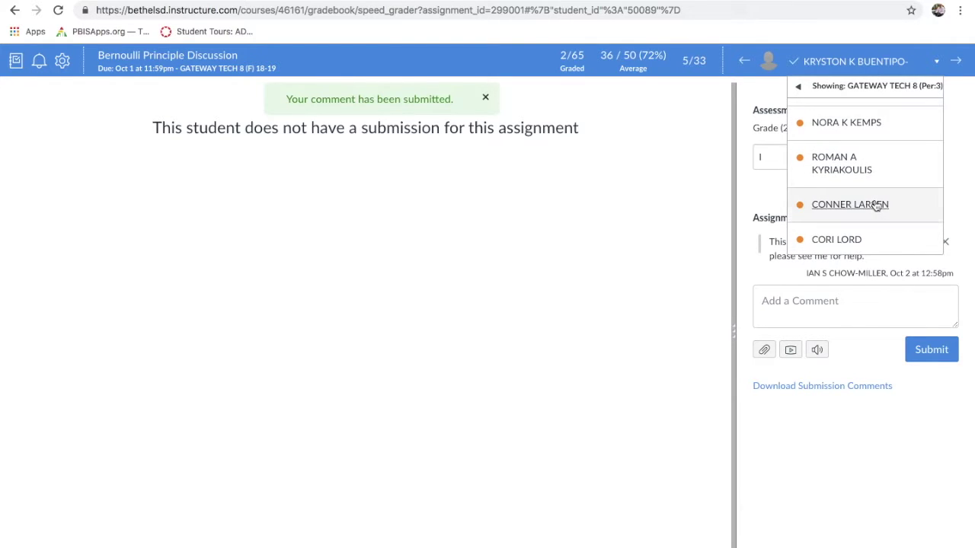
scroll(876, 204, down, 5)
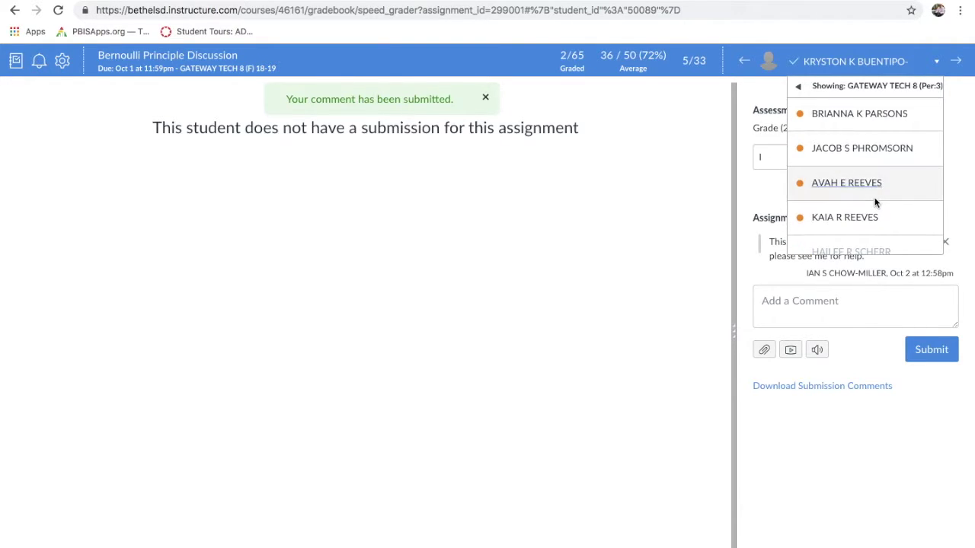
Switch to the next student, grade the post 35, and submit feedback about speed and the skimmer
click(845, 217)
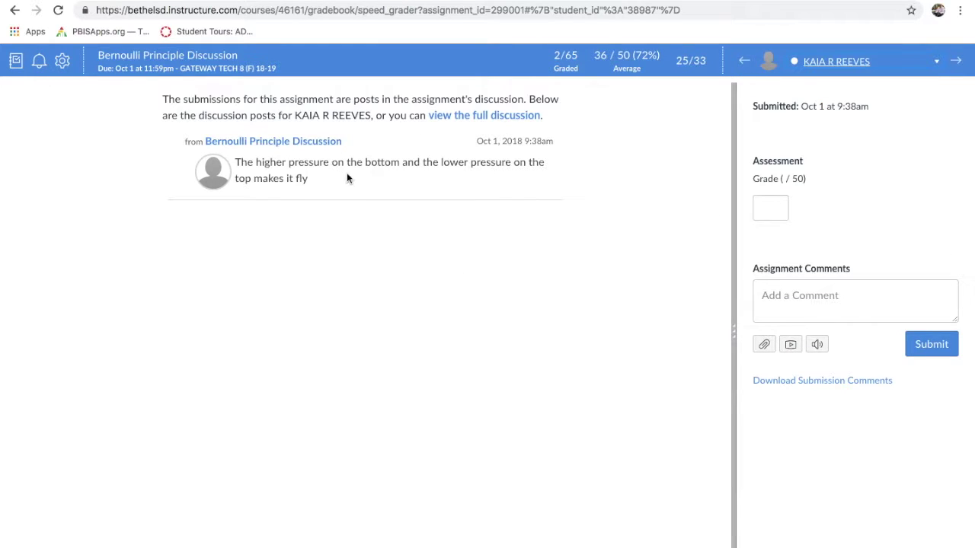
click(766, 207)
text(35)
click(801, 295)
text(Kaia this is a really good start but there is more to it )
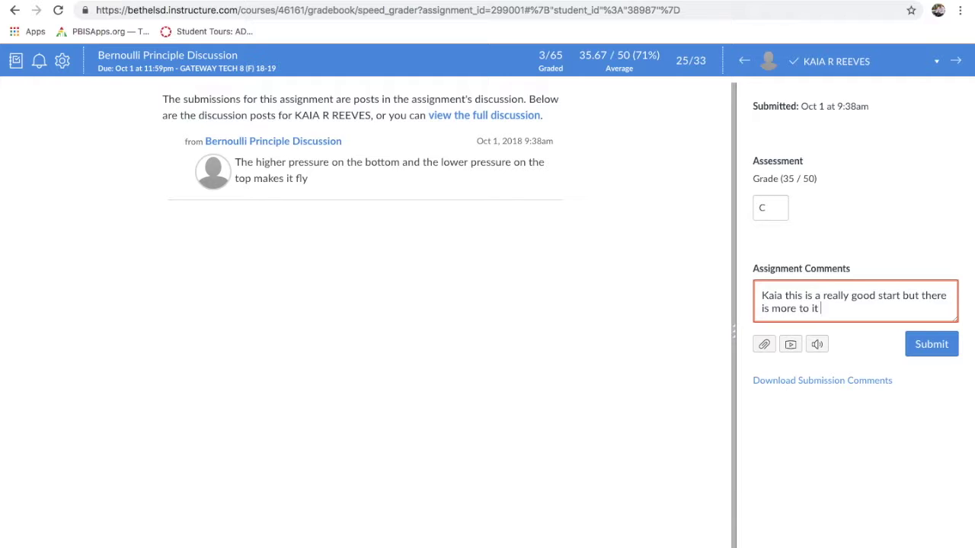
text(Pleas d)
text( discuss the)
text(how sp)
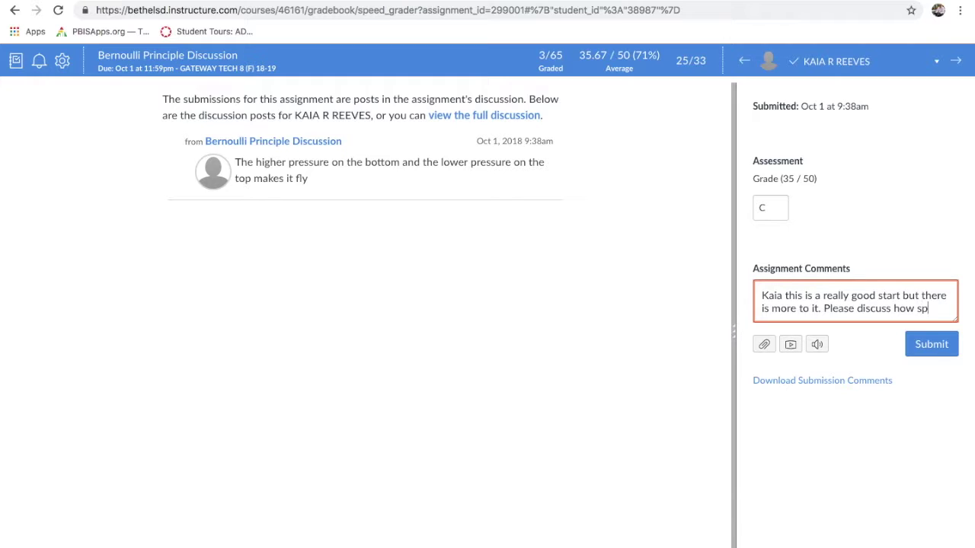
text(eed affects )
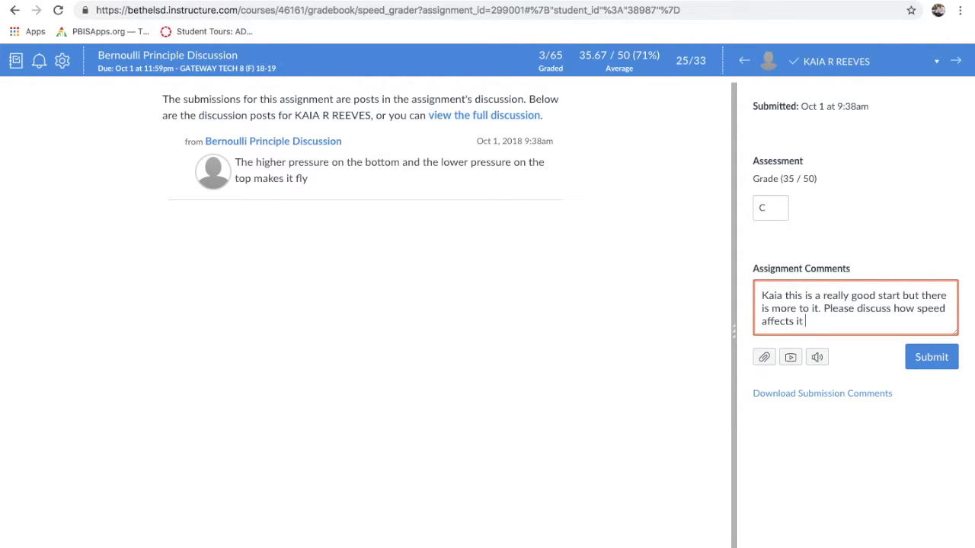
text(the skimmer and how the skimmer is de)
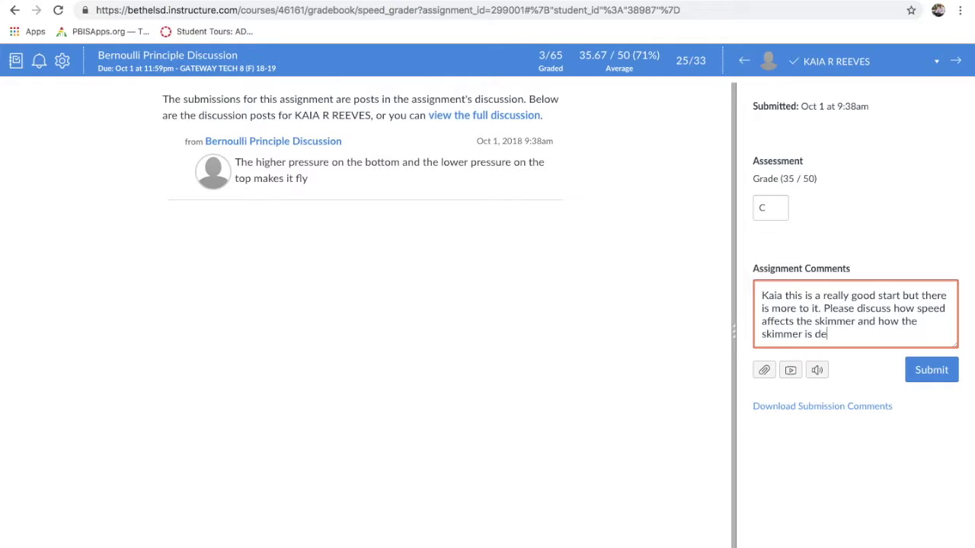
text(signed to use air speed.)
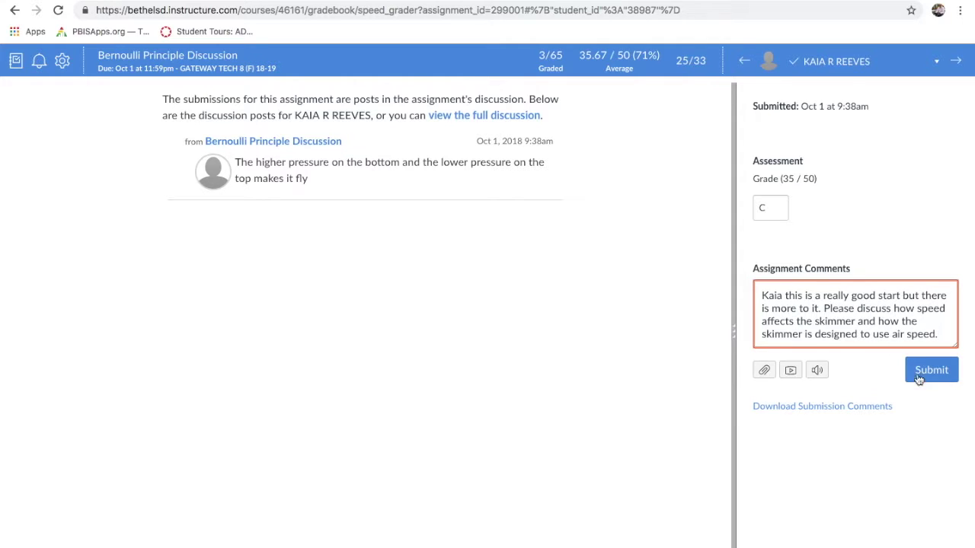
click(927, 370)
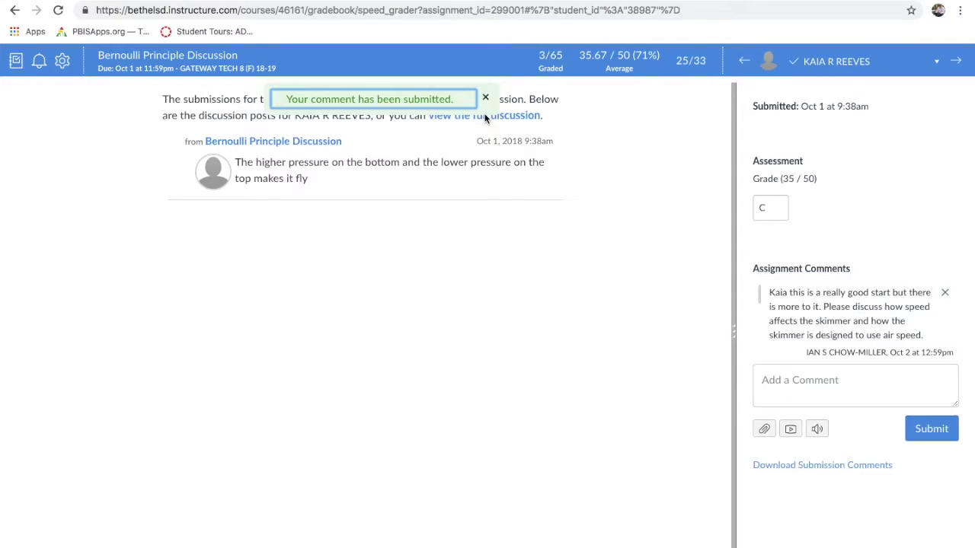
click(158, 60)
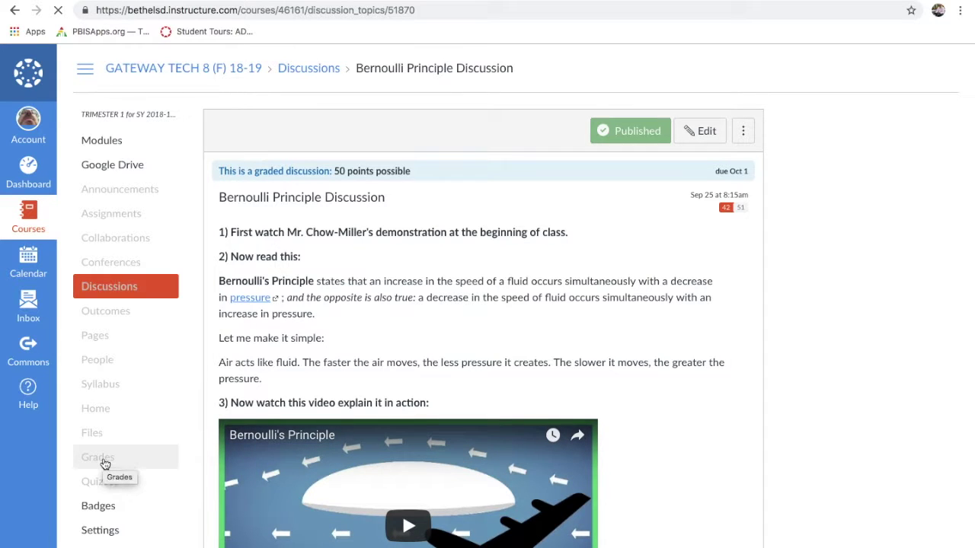
Go from the discussion page to the GATEWAY TECH 8 Grades page
scroll(105, 463, down, 3)
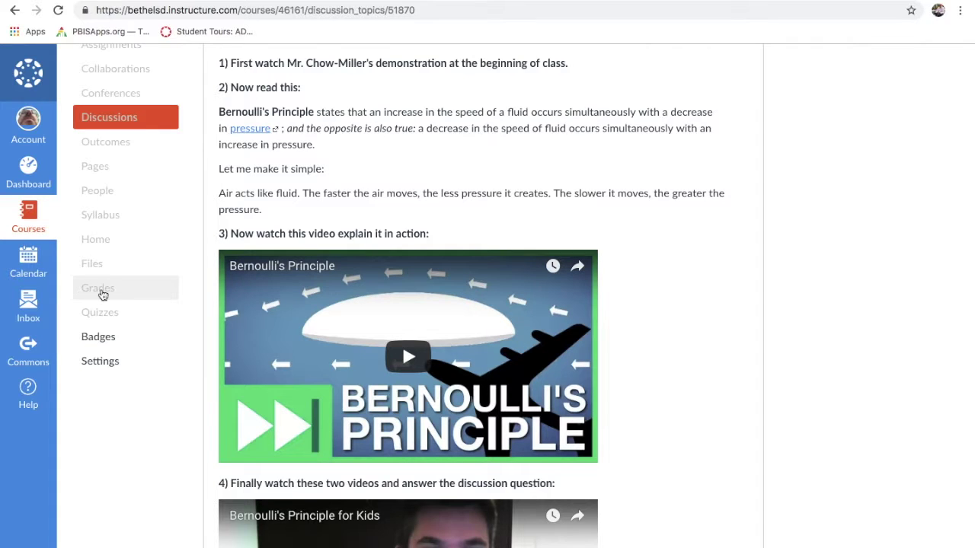
click(103, 295)
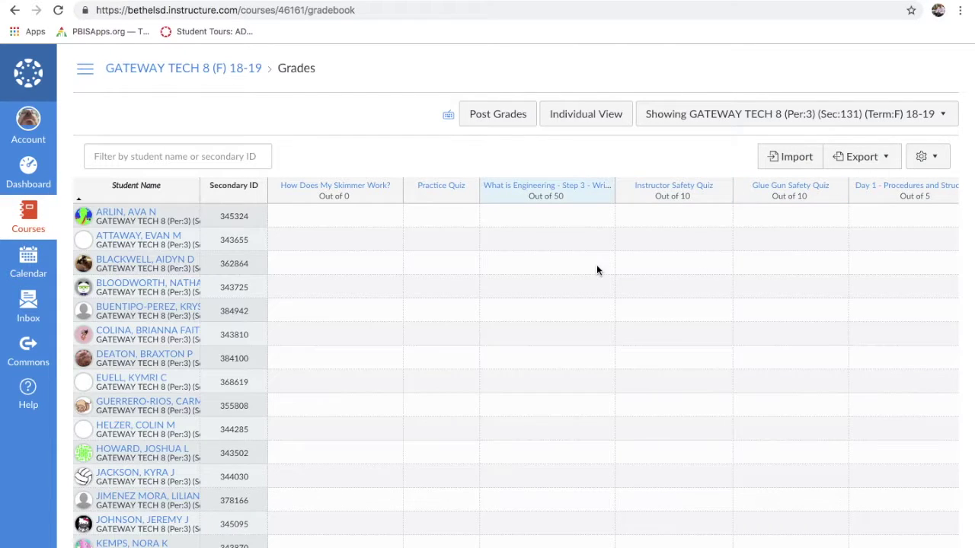
Start Post Grades; exclude Activity 3.1.1, Day 1, Measurement Summative Assessment and Submit Final 3 Star Certificate
click(496, 113)
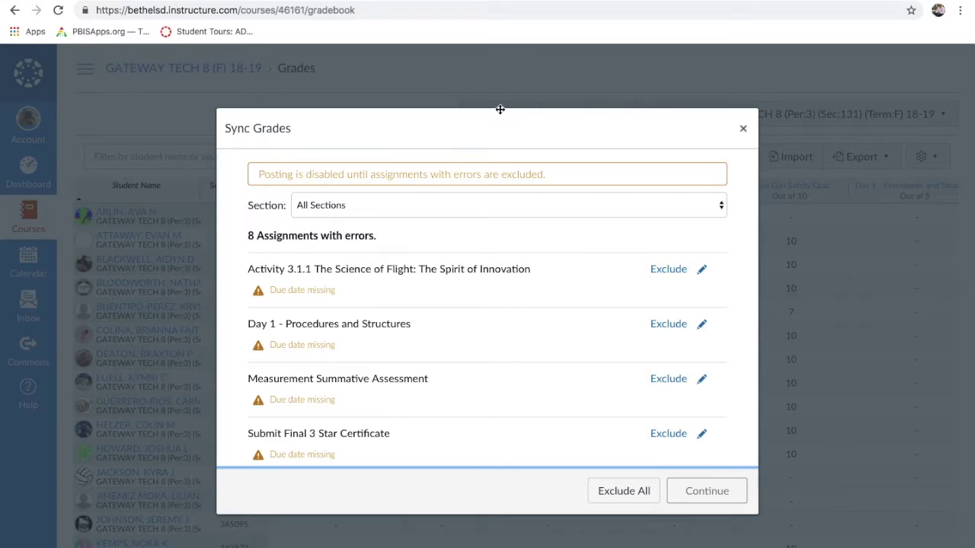
click(666, 275)
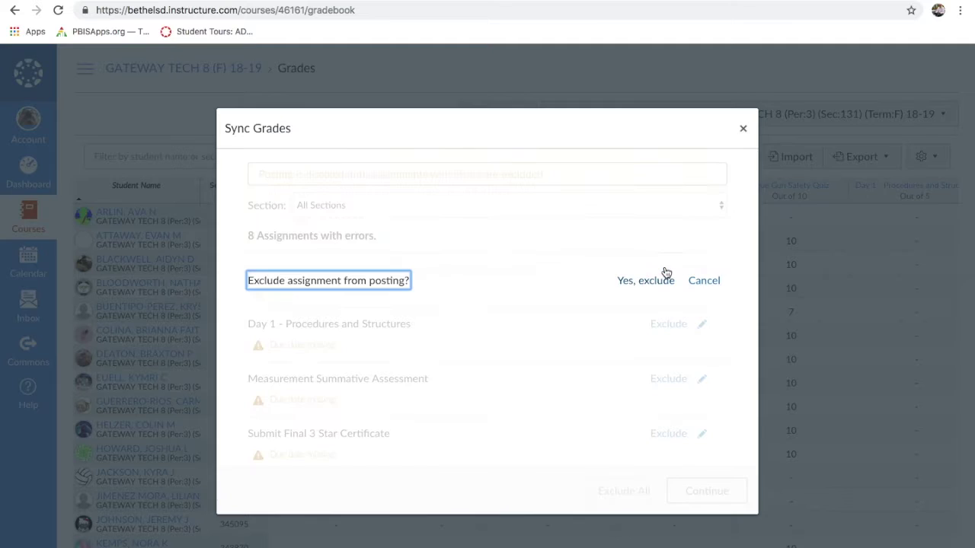
click(651, 283)
click(671, 327)
click(646, 336)
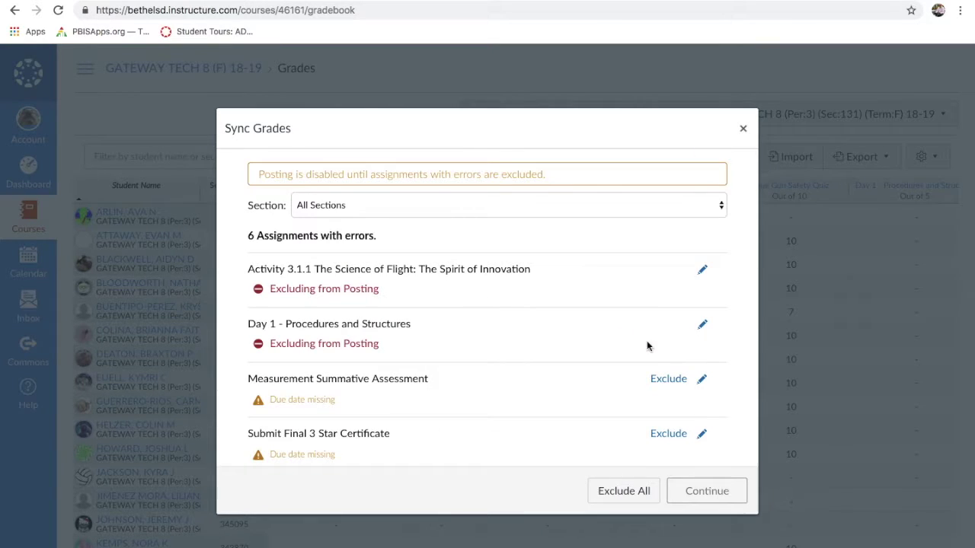
click(667, 378)
click(628, 389)
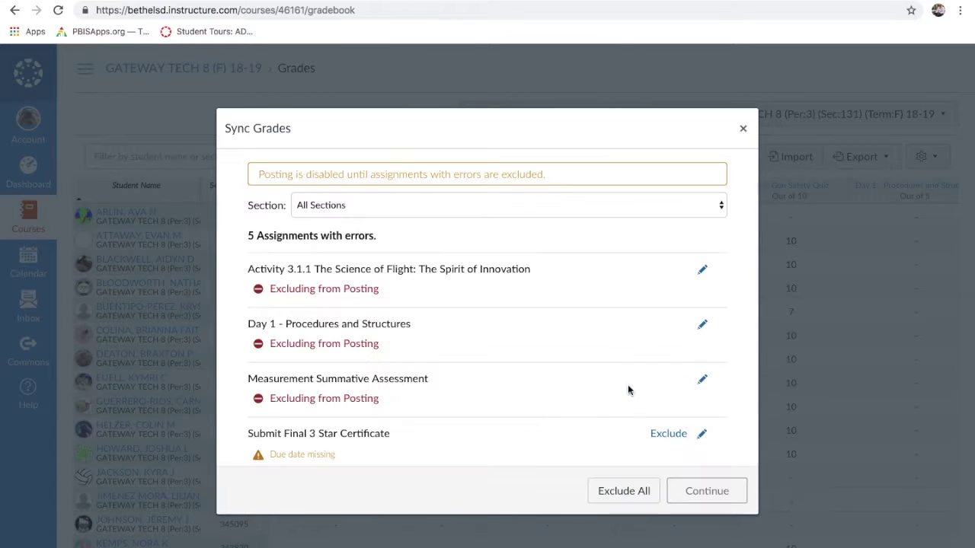
click(667, 434)
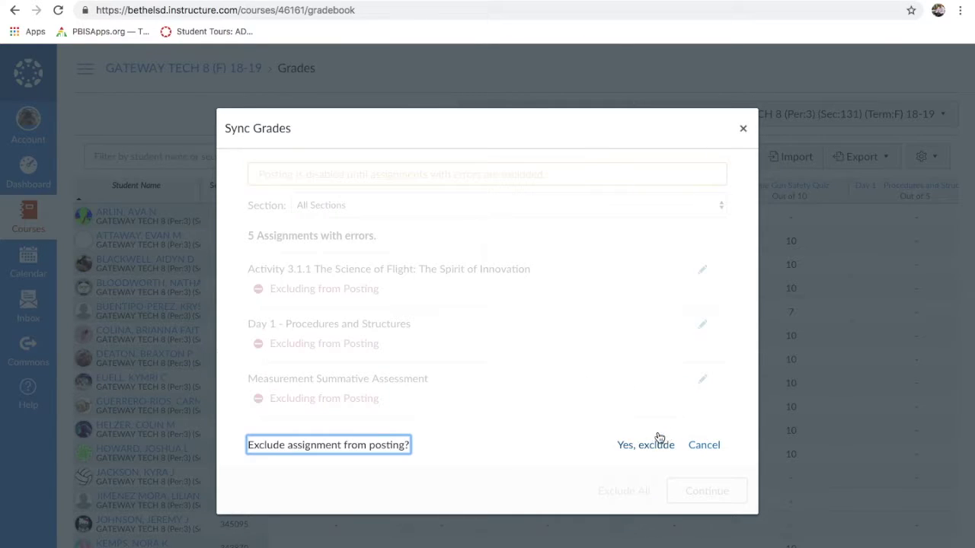
click(651, 446)
Exclude the Glider Quiz, Traveling/Living in Space Worksheet, Tumblewing Clips and Utility Knife Safety
scroll(632, 434, down, 3)
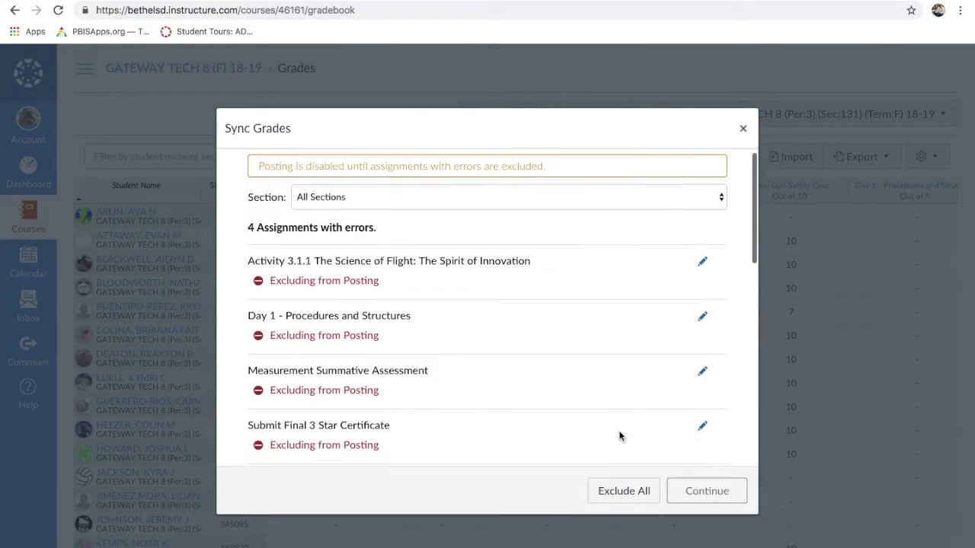
click(668, 323)
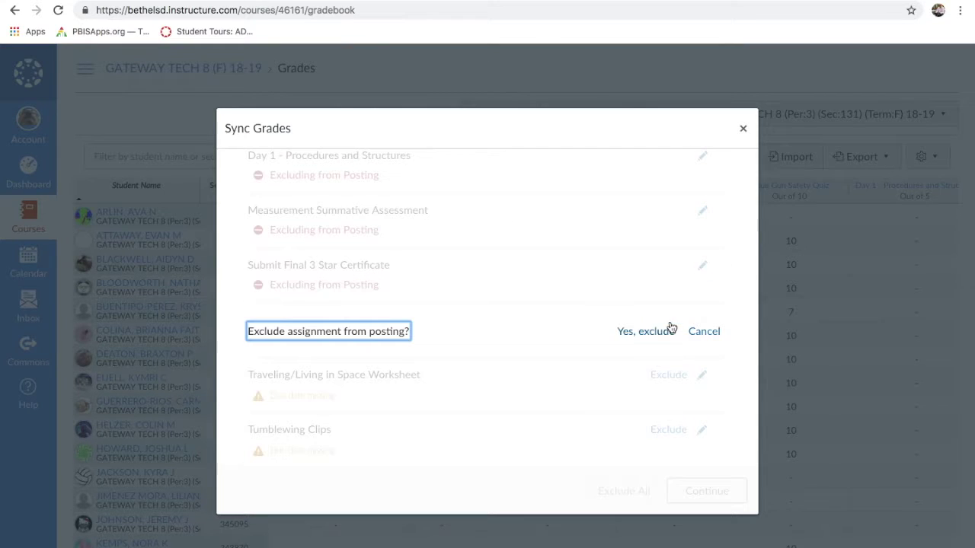
click(635, 332)
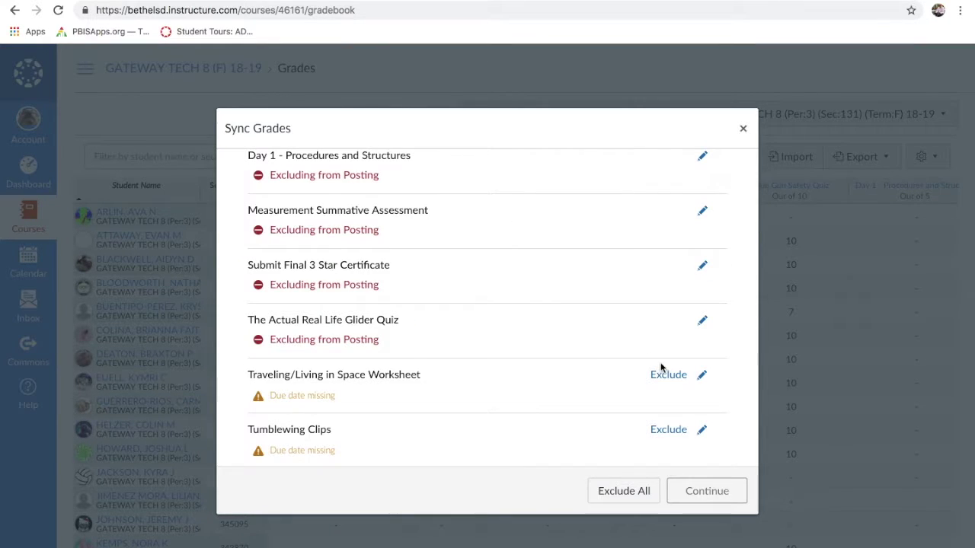
click(668, 375)
click(656, 386)
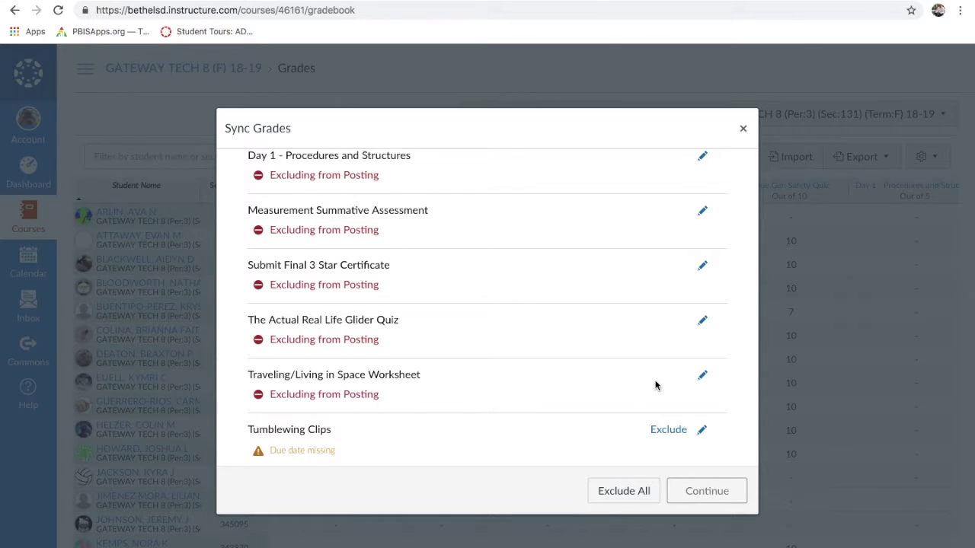
click(668, 431)
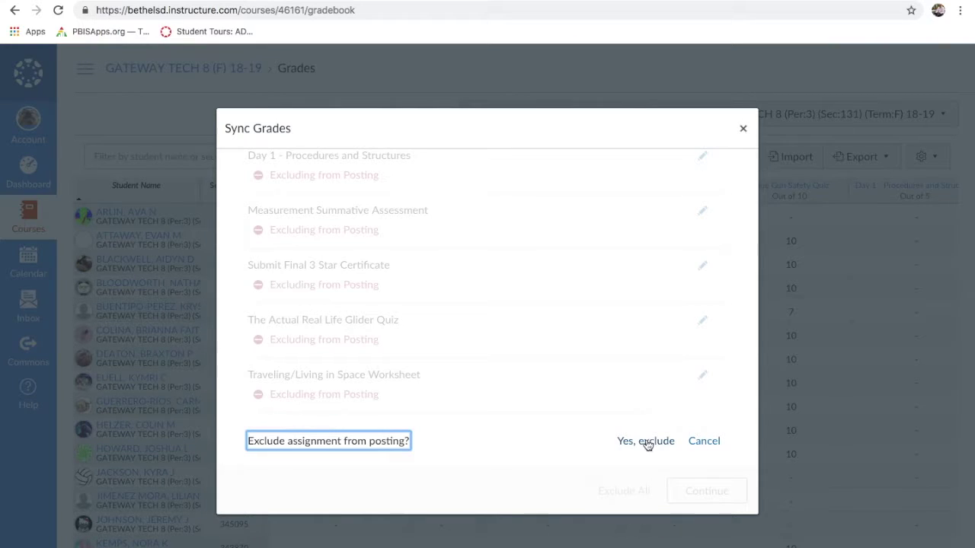
click(646, 441)
scroll(645, 440, down, 3)
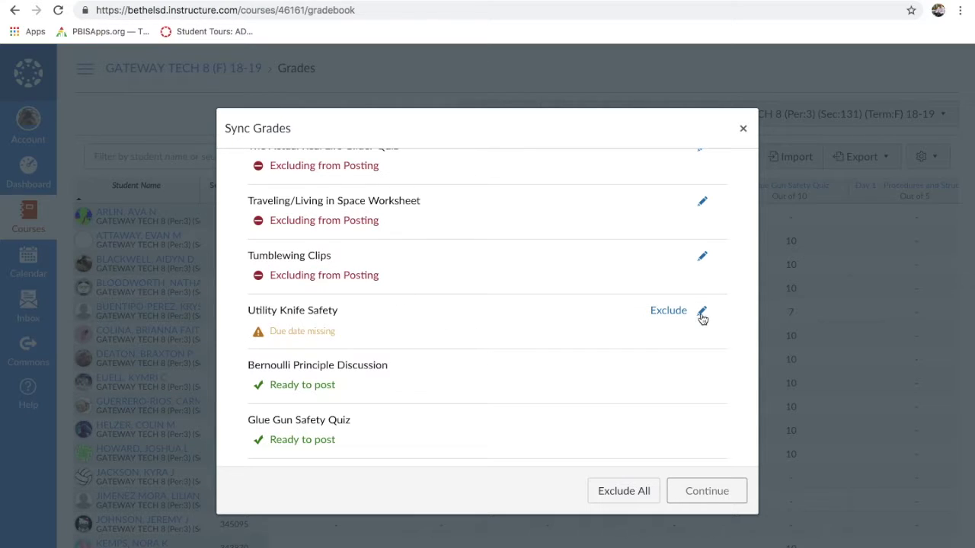
click(672, 310)
Confirm the Utility Knife Safety exclusion, post the six ready assignments, and close the confirmation
click(645, 325)
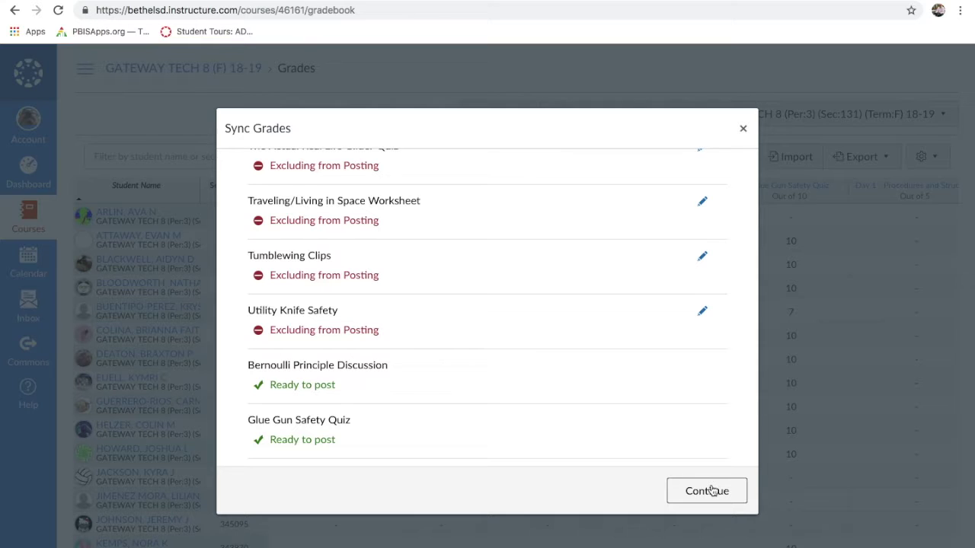
click(708, 490)
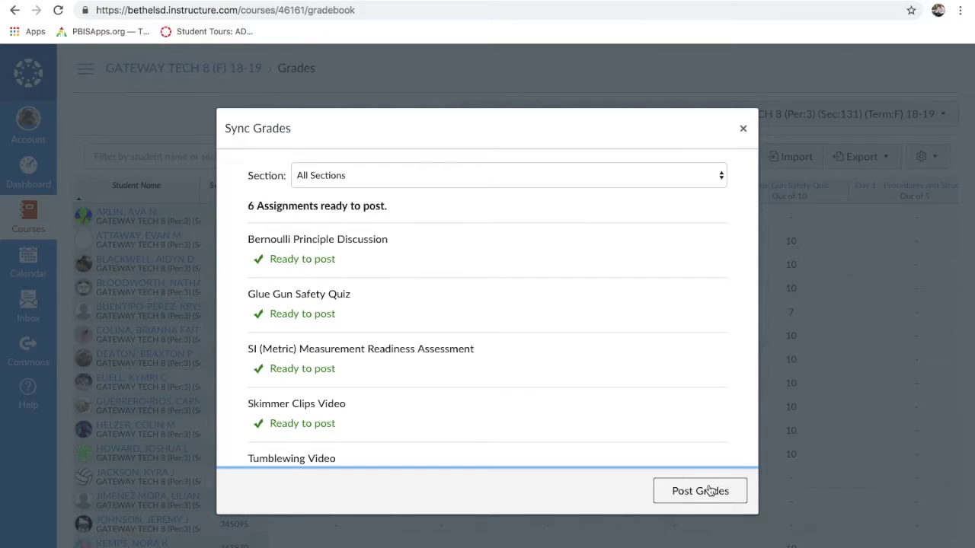
click(708, 490)
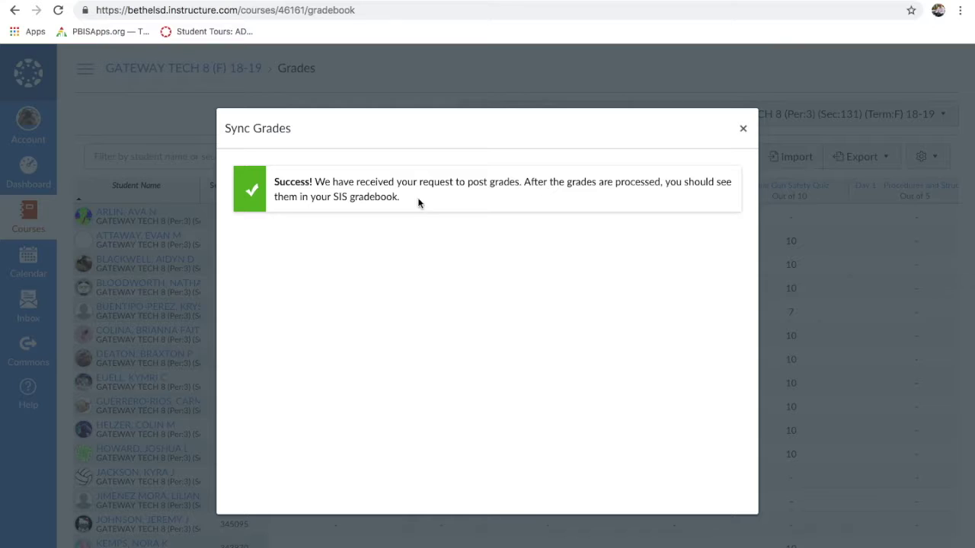
click(744, 129)
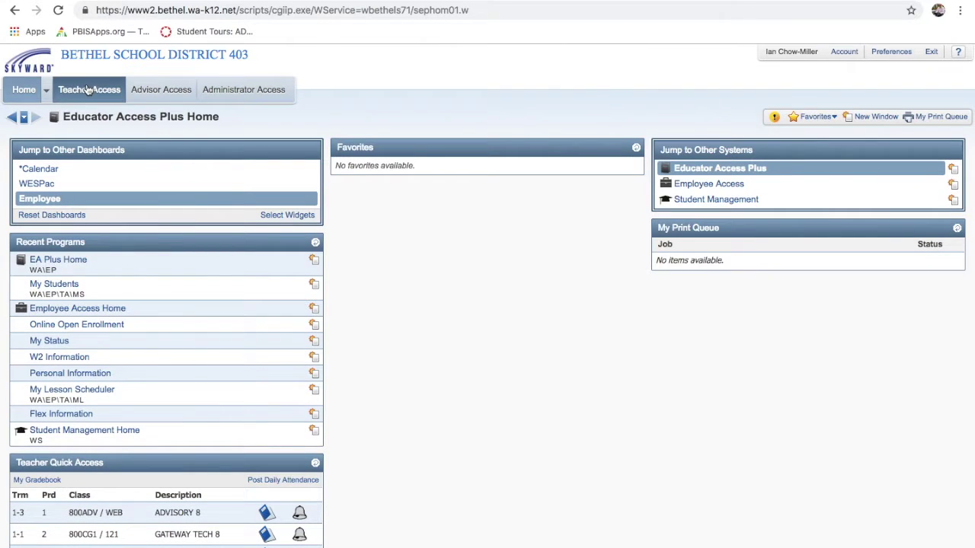
mouse_move(88, 90)
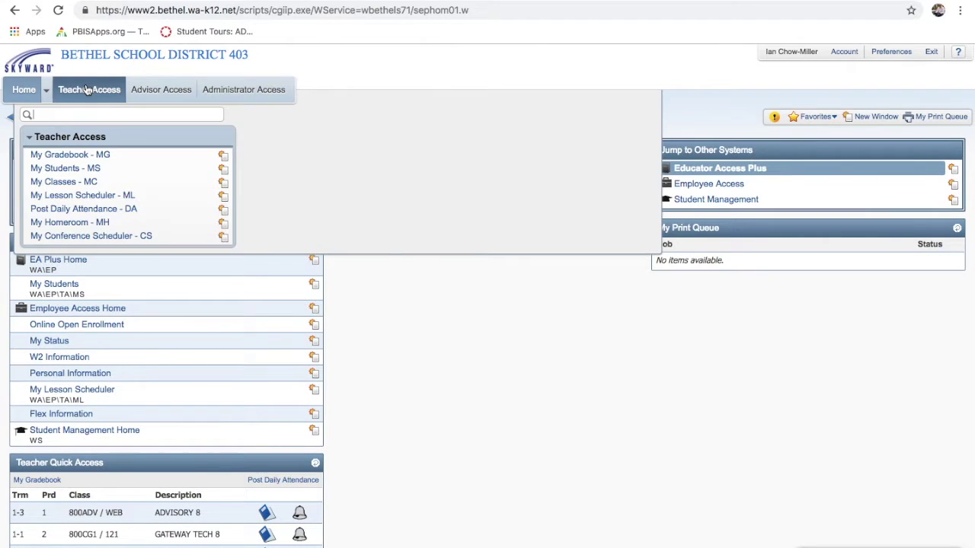
click(99, 154)
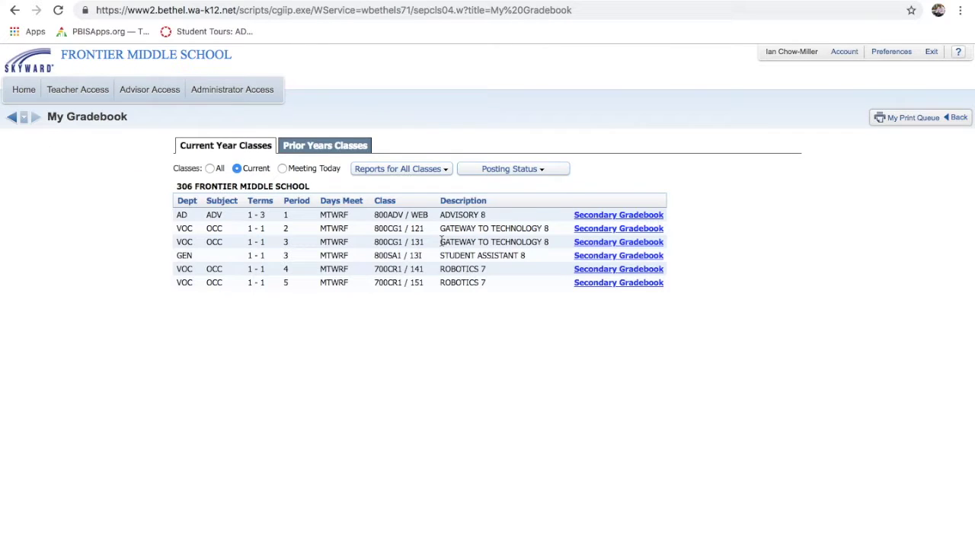
click(588, 228)
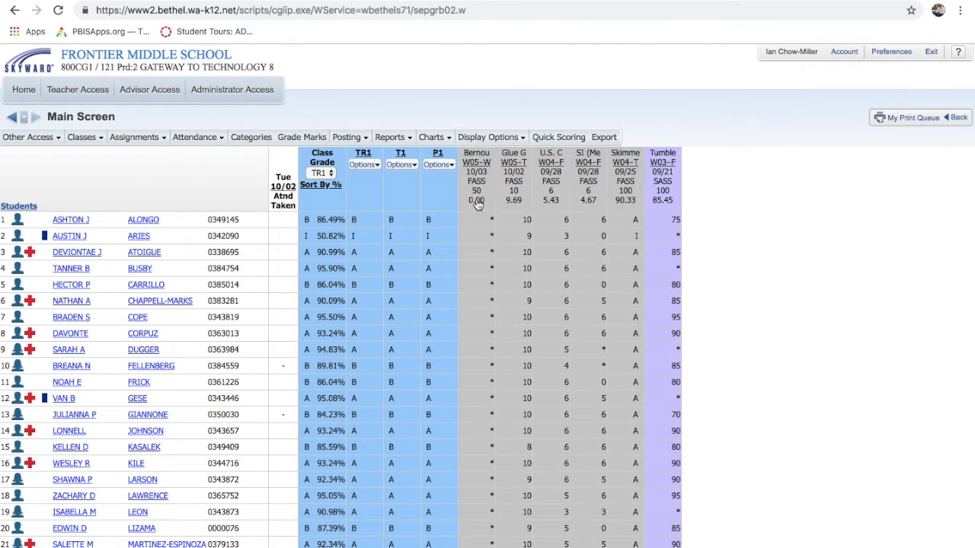
scroll(471, 364, down, 3)
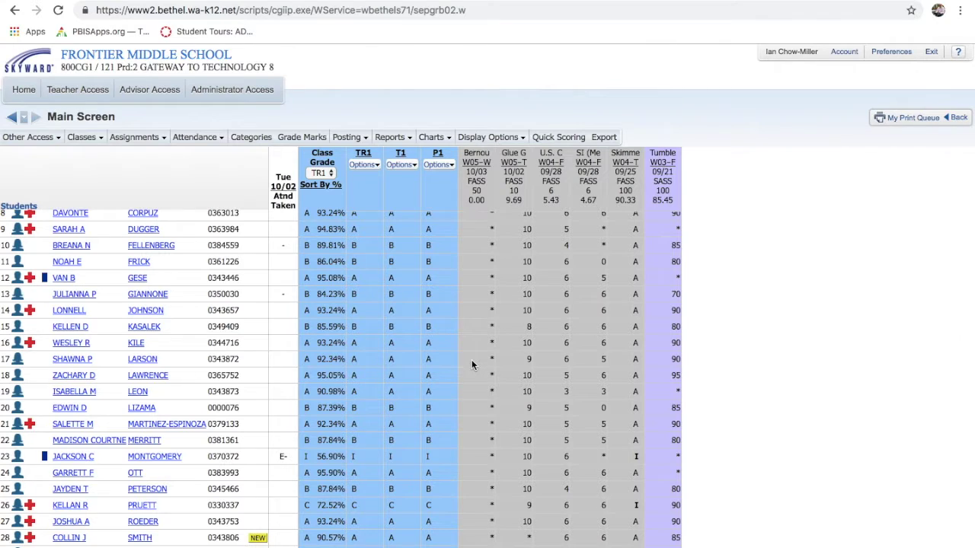
scroll(471, 365, up, 2)
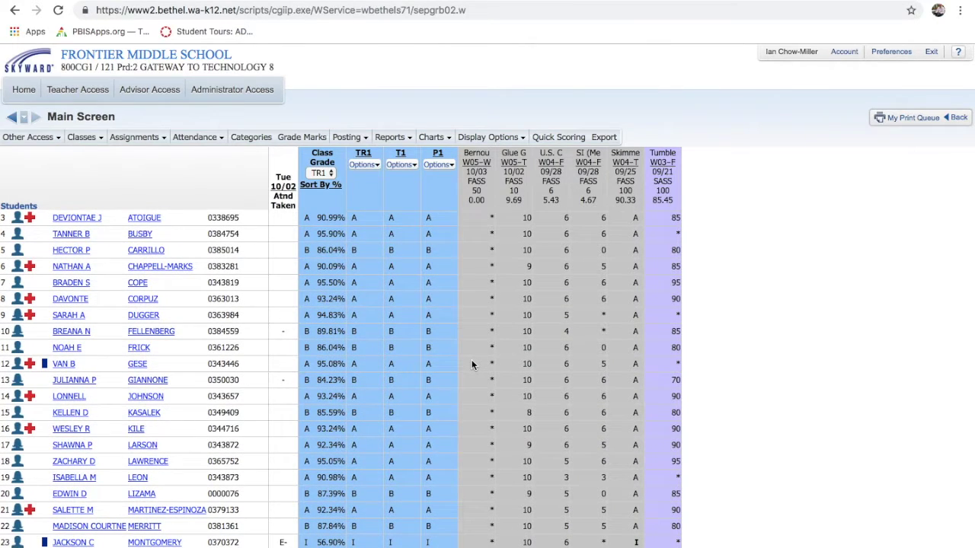
scroll(471, 364, up, 1)
click(81, 137)
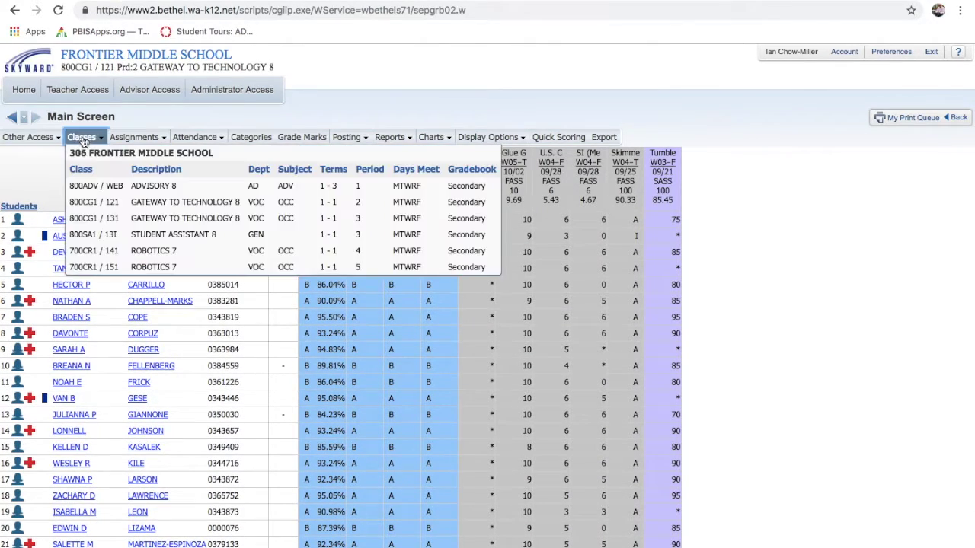
click(143, 220)
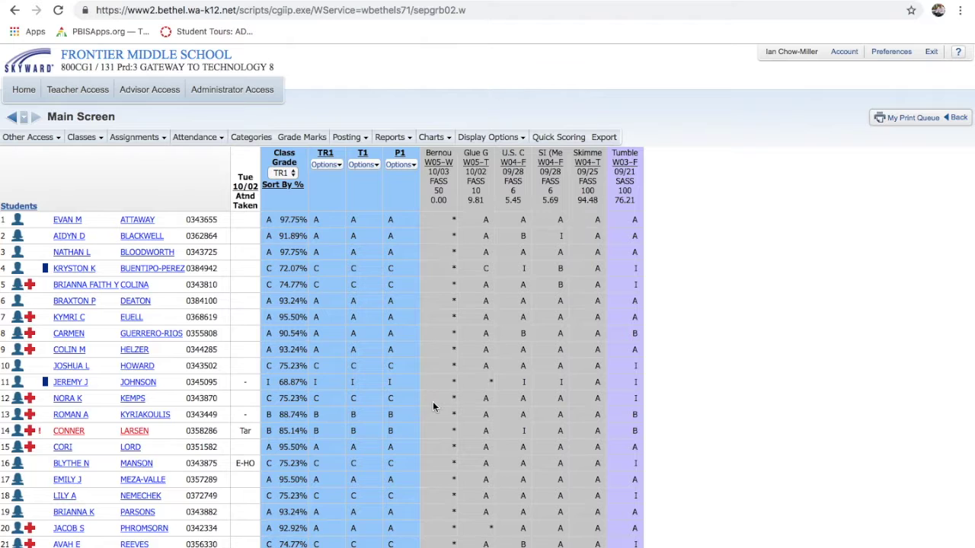
scroll(433, 406, down, 3)
scroll(434, 397, up, 3)
click(399, 165)
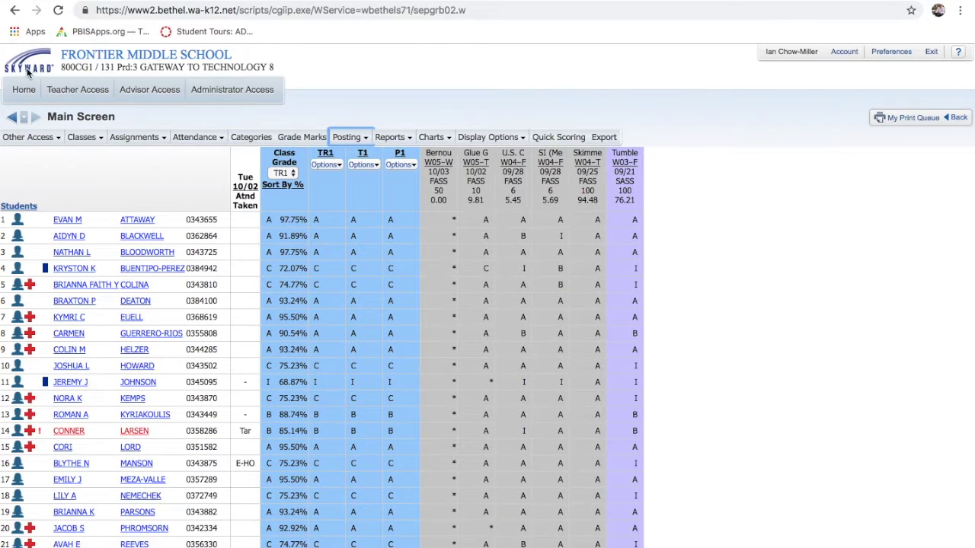
click(21, 88)
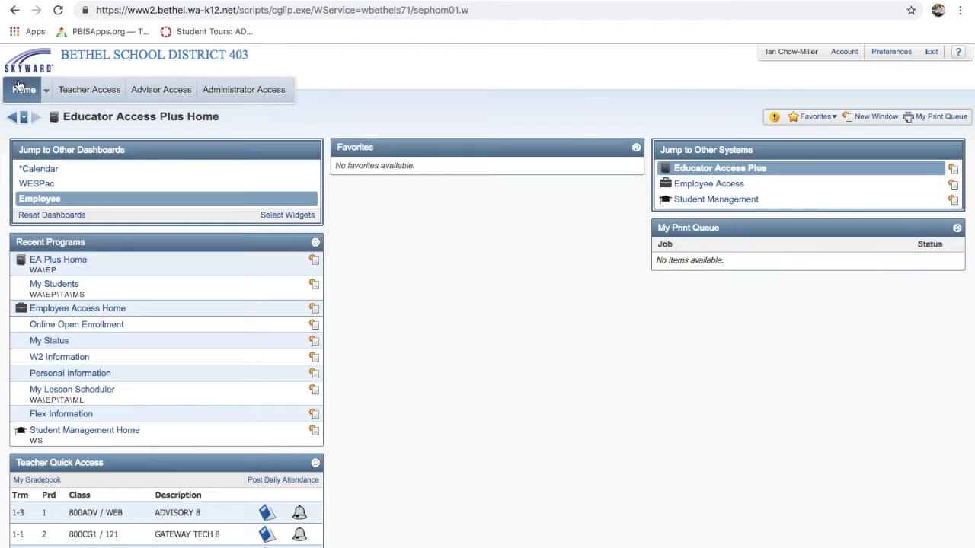
Exit Skyward and relaunch EA+ from the myBethel Favorites list to reach the Skyward sign-in page
click(932, 51)
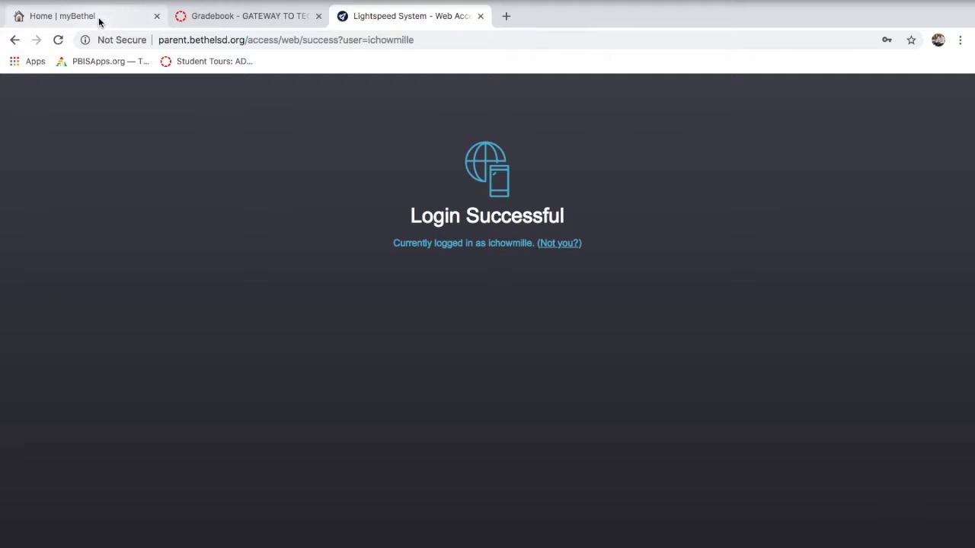
click(99, 22)
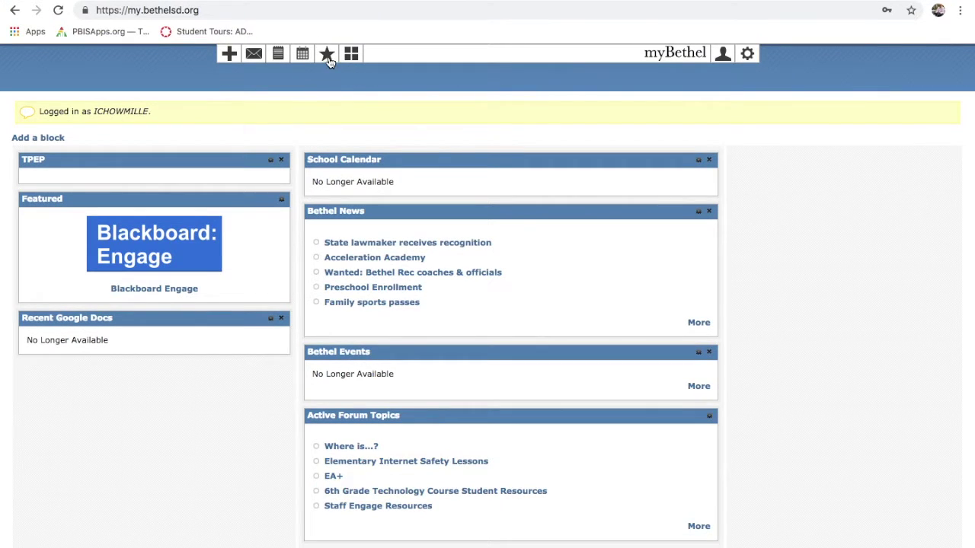
click(328, 59)
click(411, 131)
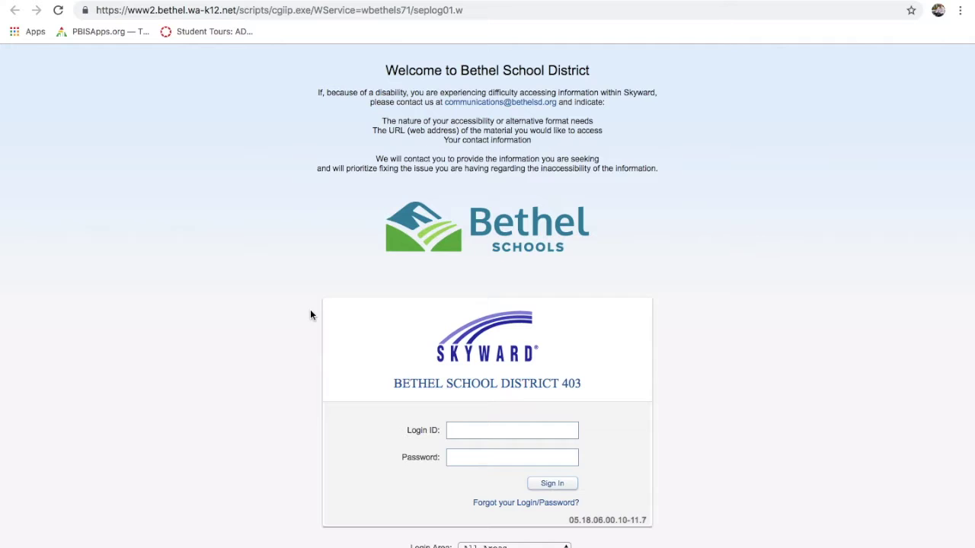
Sign in to Skyward with the teacher's login ID and password
click(485, 429)
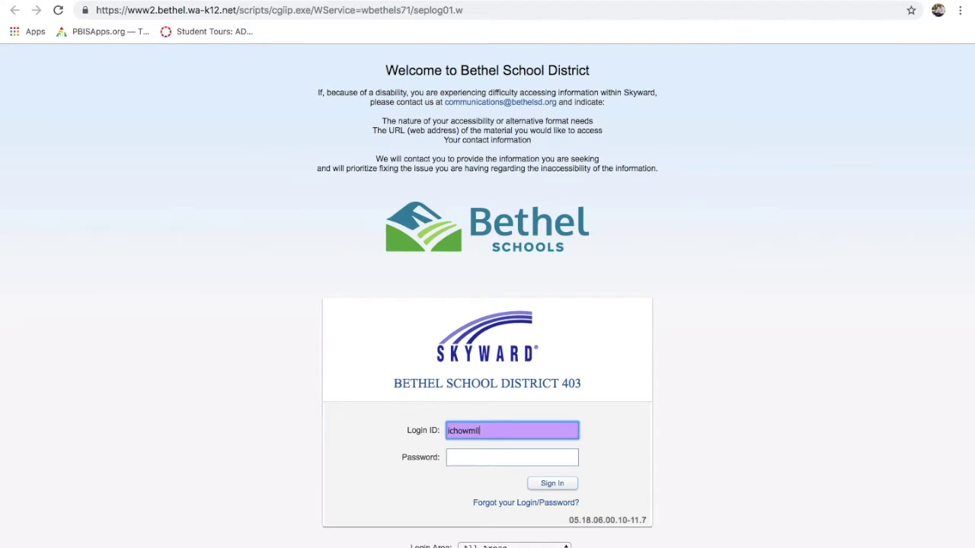
key(Tab)
text(••••••••)
key(Return)
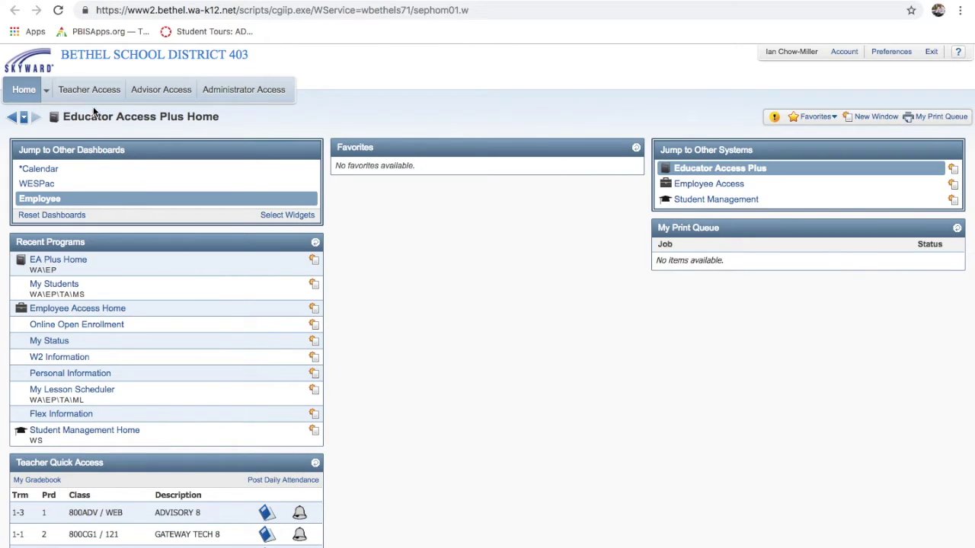
Open the Period 3 Gateway to Technology 8 gradebook and the Bernoulli Principle Discussion assignment details
mouse_move(87, 92)
click(75, 154)
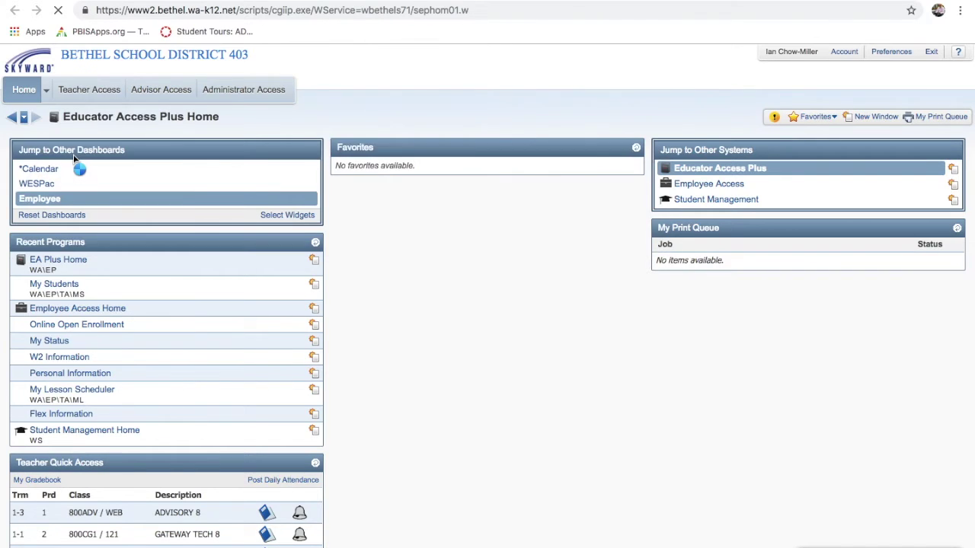
click(588, 242)
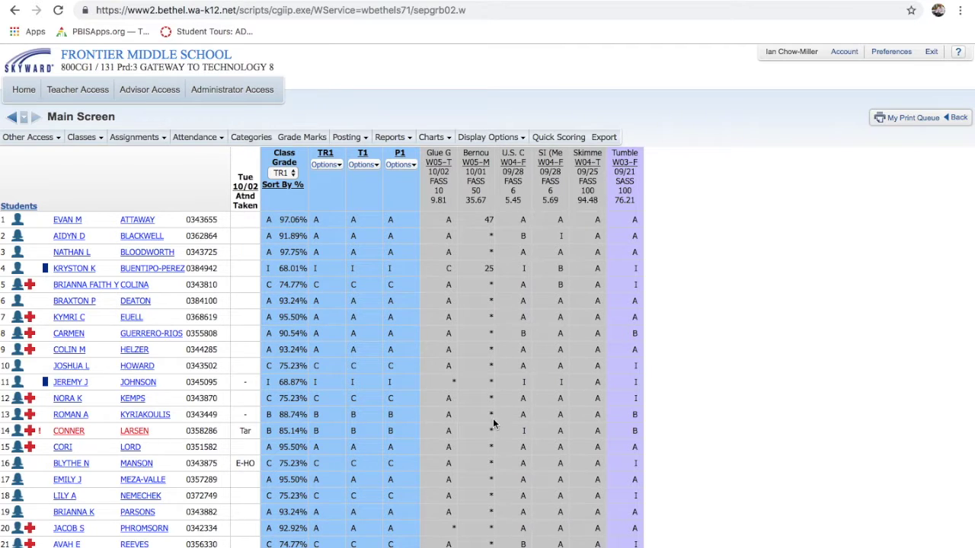
scroll(491, 496, down, 1)
scroll(491, 495, down, 3)
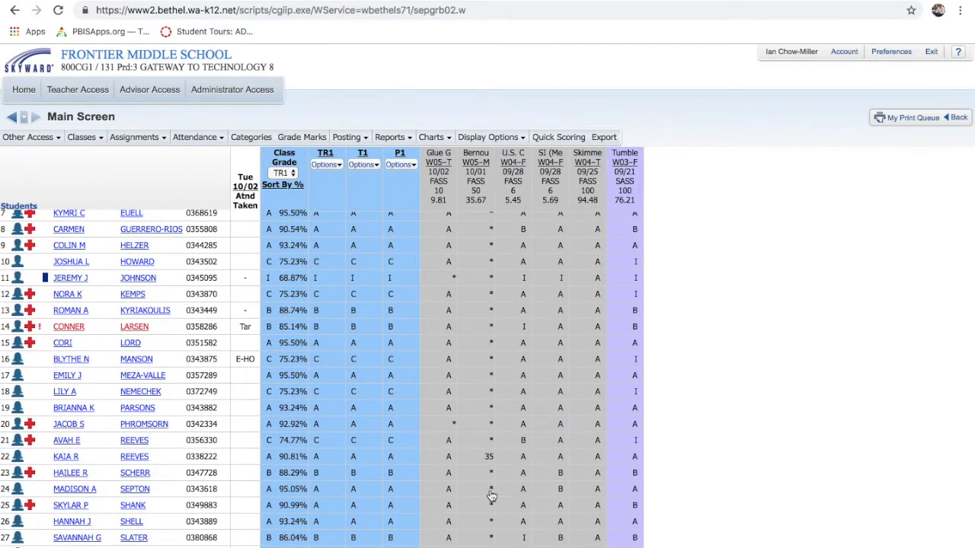
scroll(491, 502, up, 3)
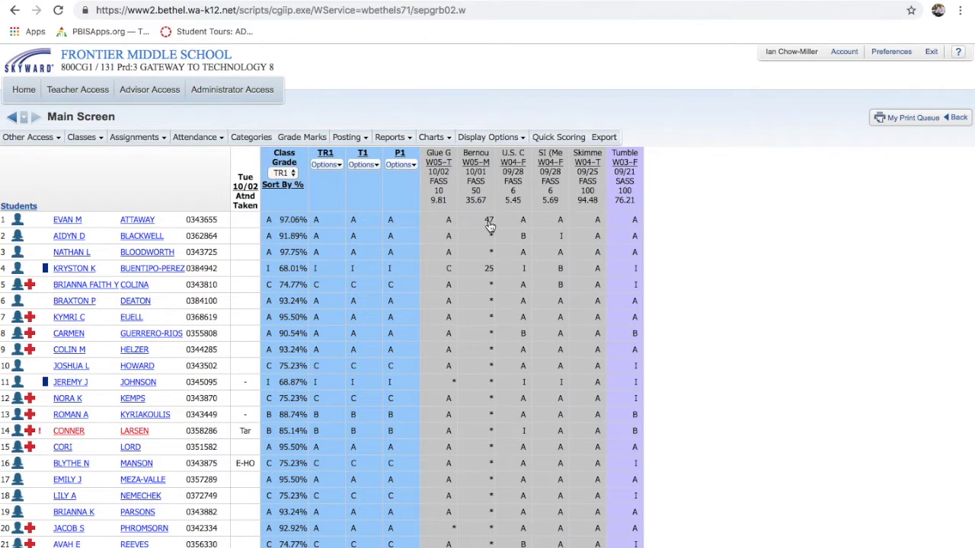
click(474, 175)
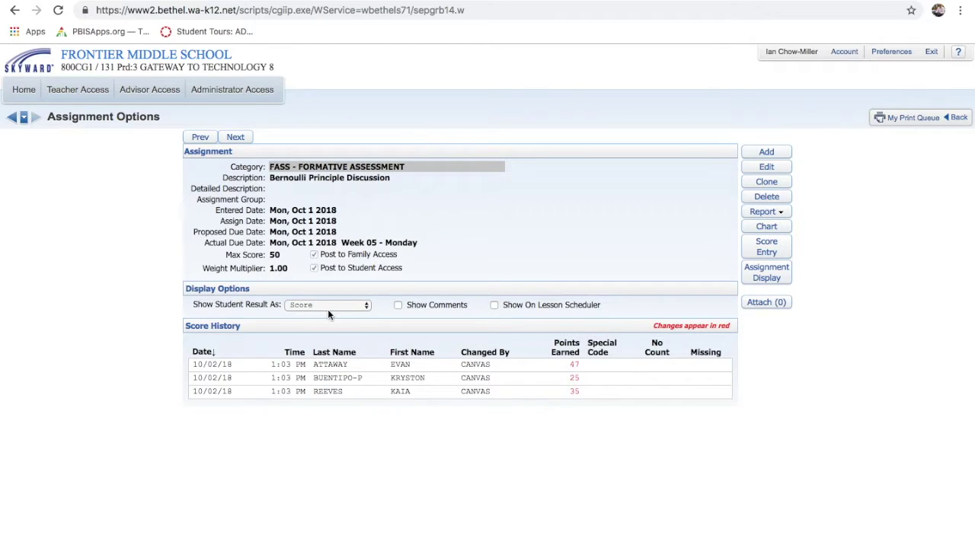
Show Bernoulli Principle Discussion student results as Grade Mark and return to the grade sheet
click(365, 306)
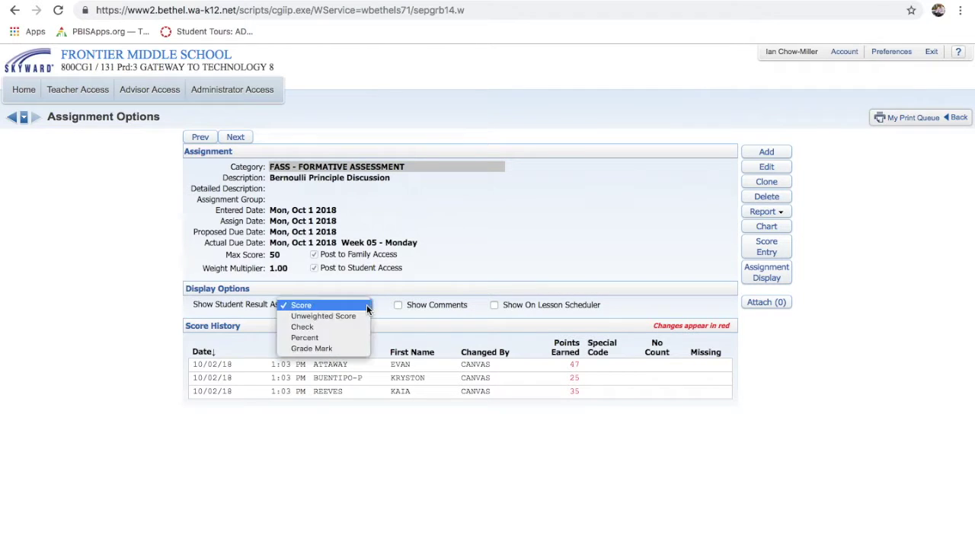
click(333, 348)
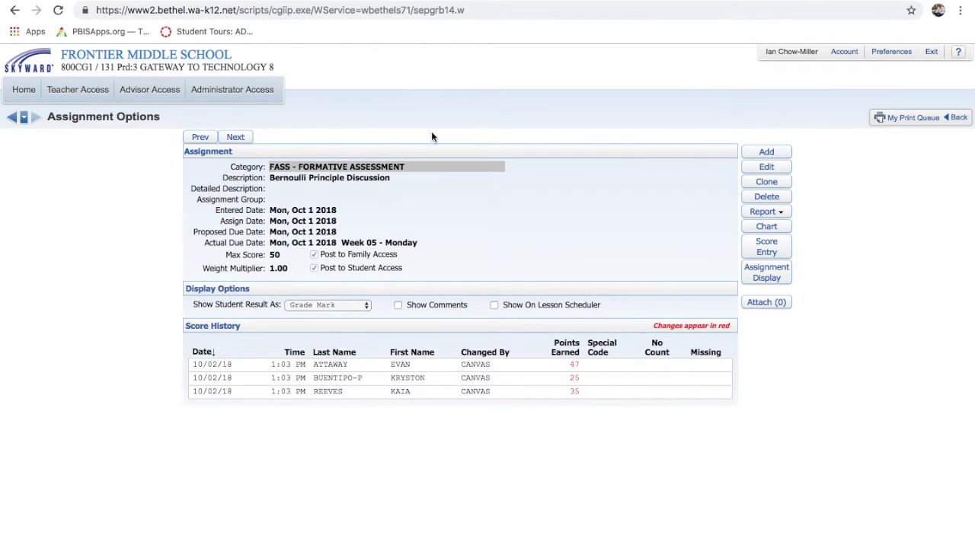
click(958, 117)
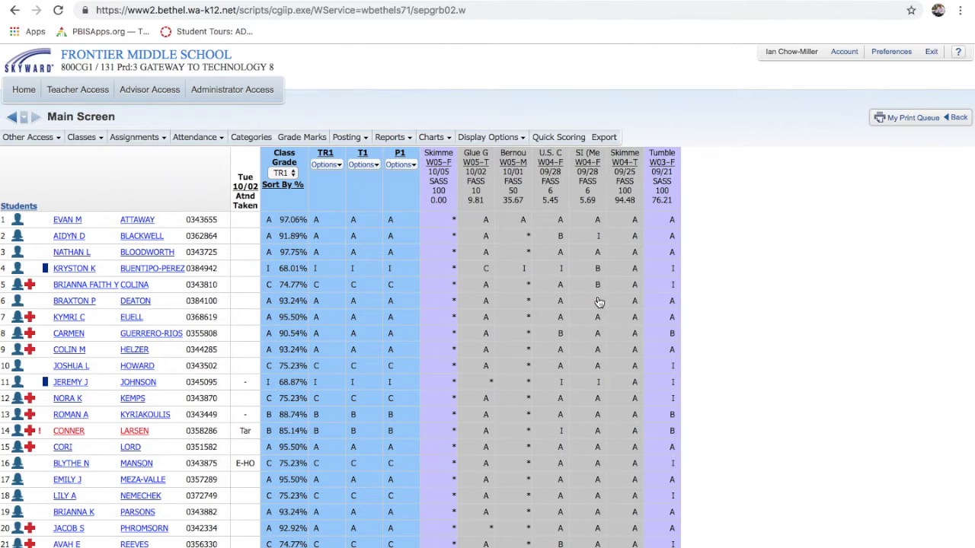
Review the gradebook display and assignment options, then return to the Canvas gradebook
click(490, 137)
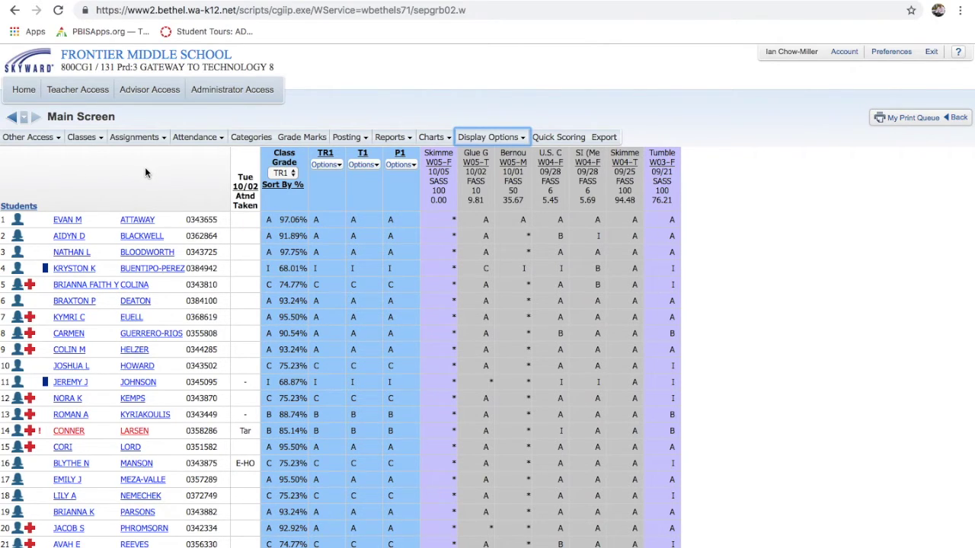
click(134, 137)
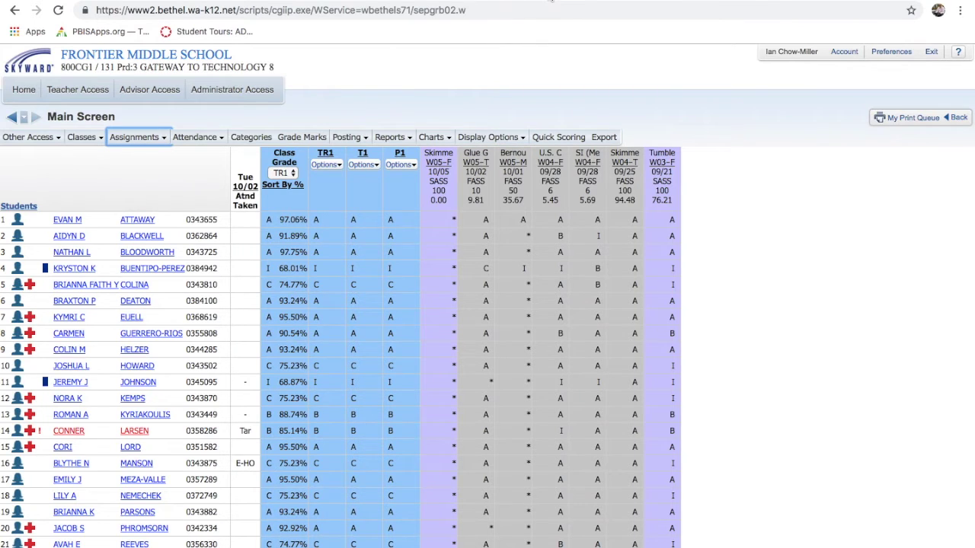
click(551, 2)
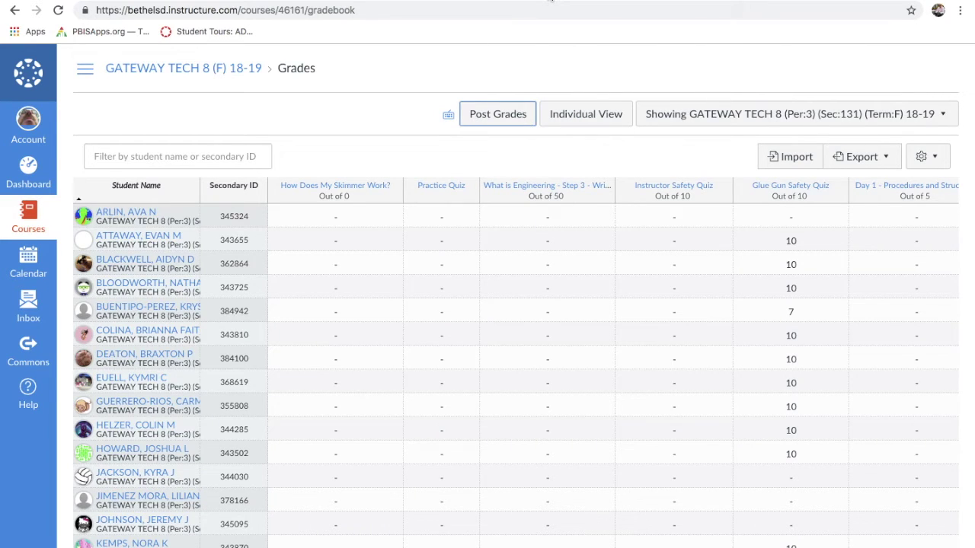